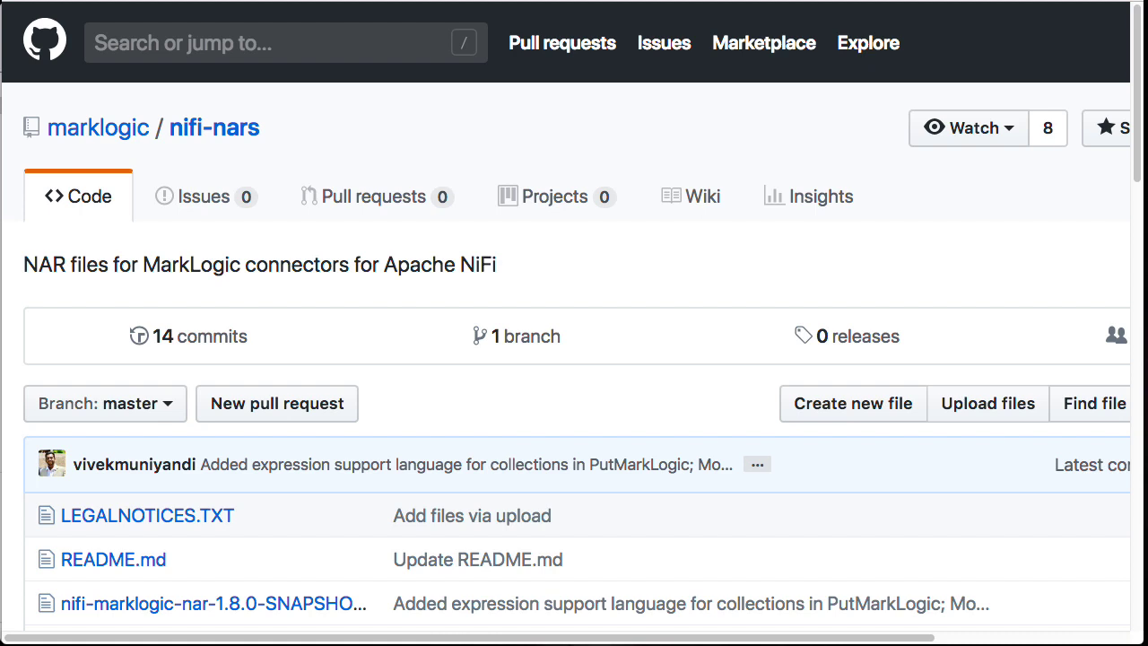
Step: Change the terminal directory to /usr/local/Cellar/nifi/1.7.1/libexec/lib/ using the saved NAR location snippet
key("super+Tab")
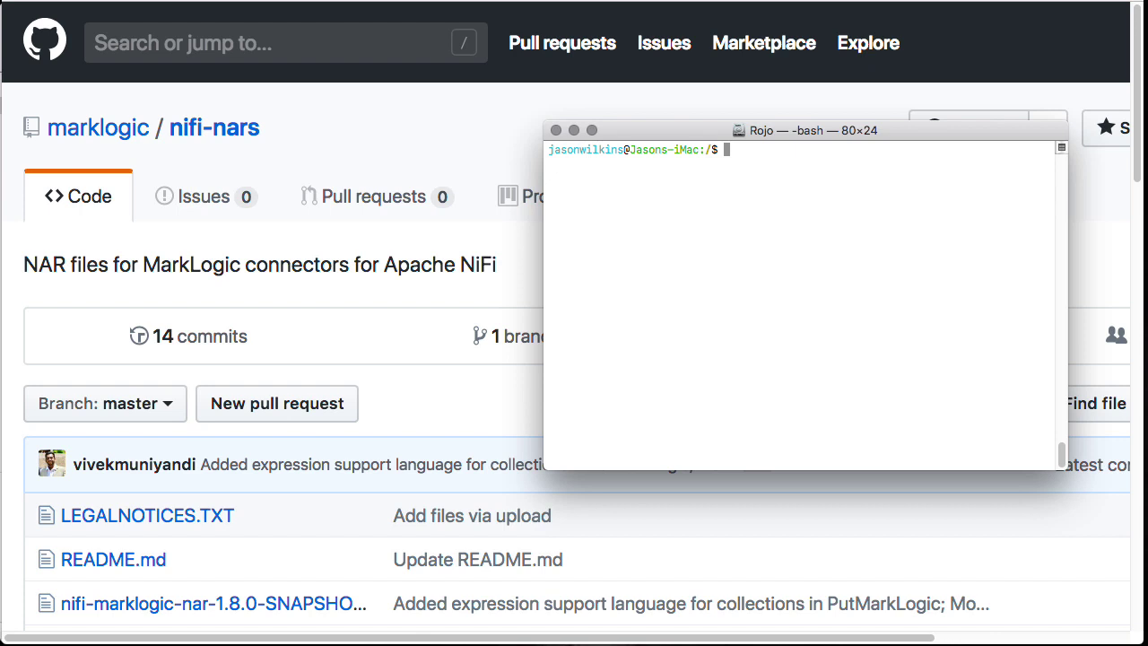
type("cd")
right_click(791, 216)
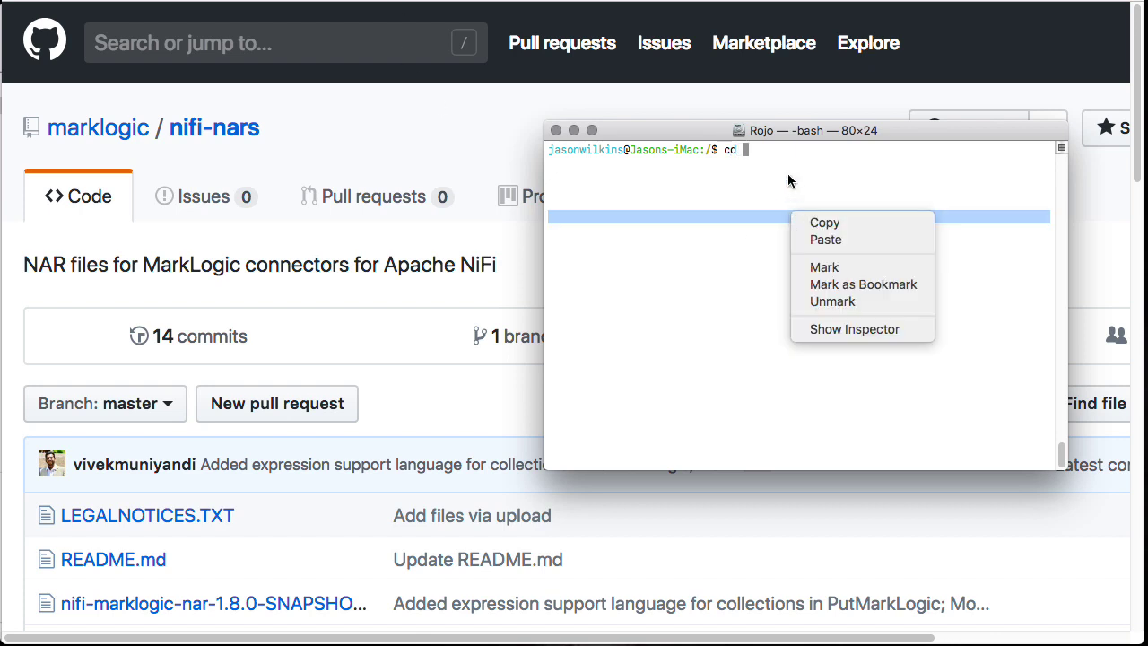
key("super+shift+v")
mouse_move(841, 248)
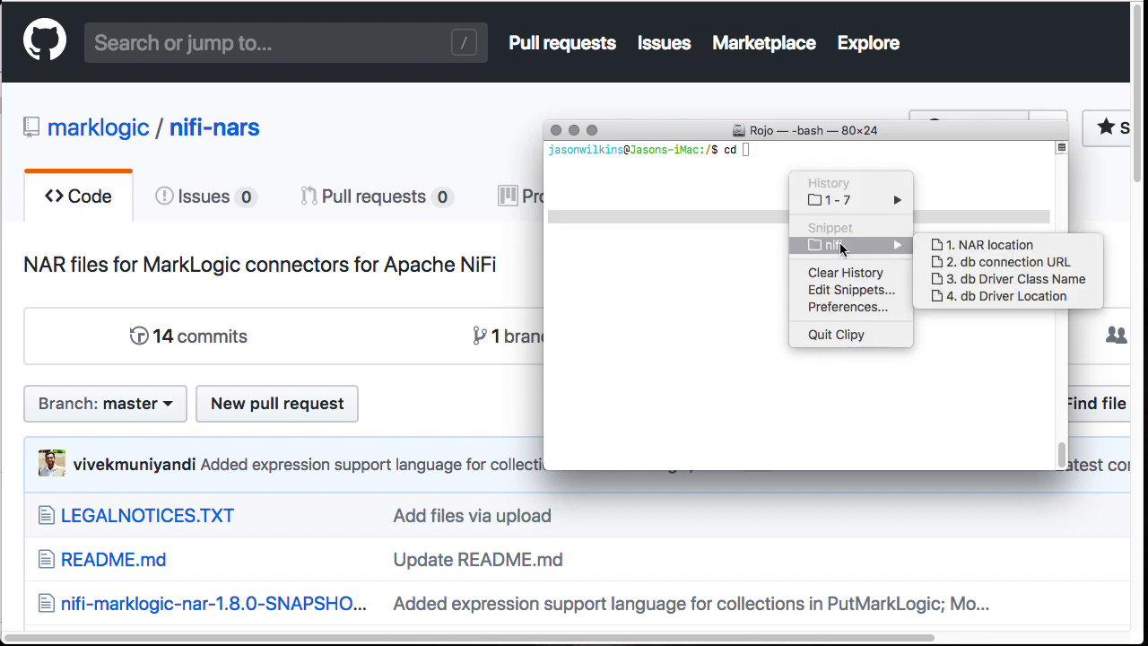
left_click(987, 245)
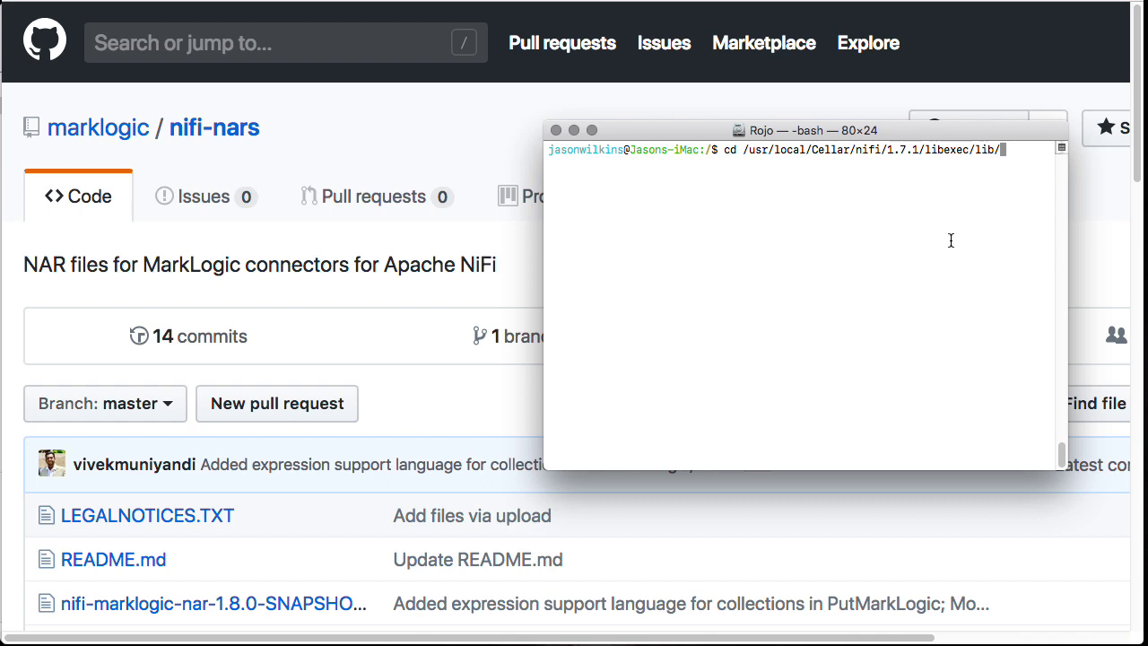
key("Return")
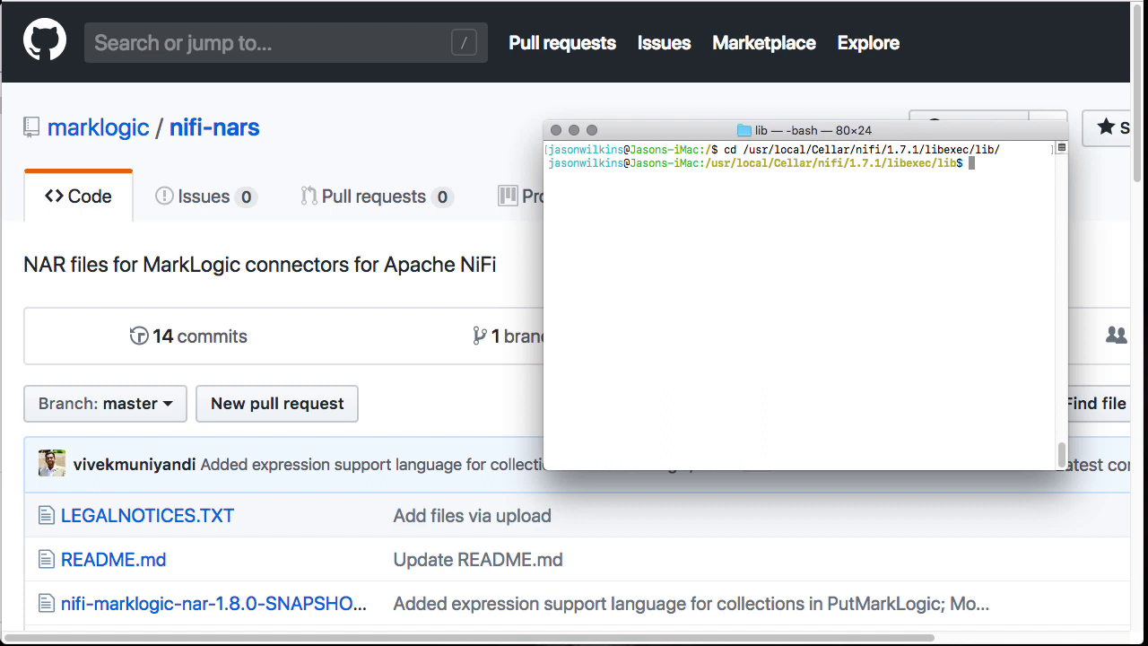
Step: List the files in the lib folder matching nifi-mark* to check for the MarkLogic NAR
type("ls nifi-mark*")
key("Return")
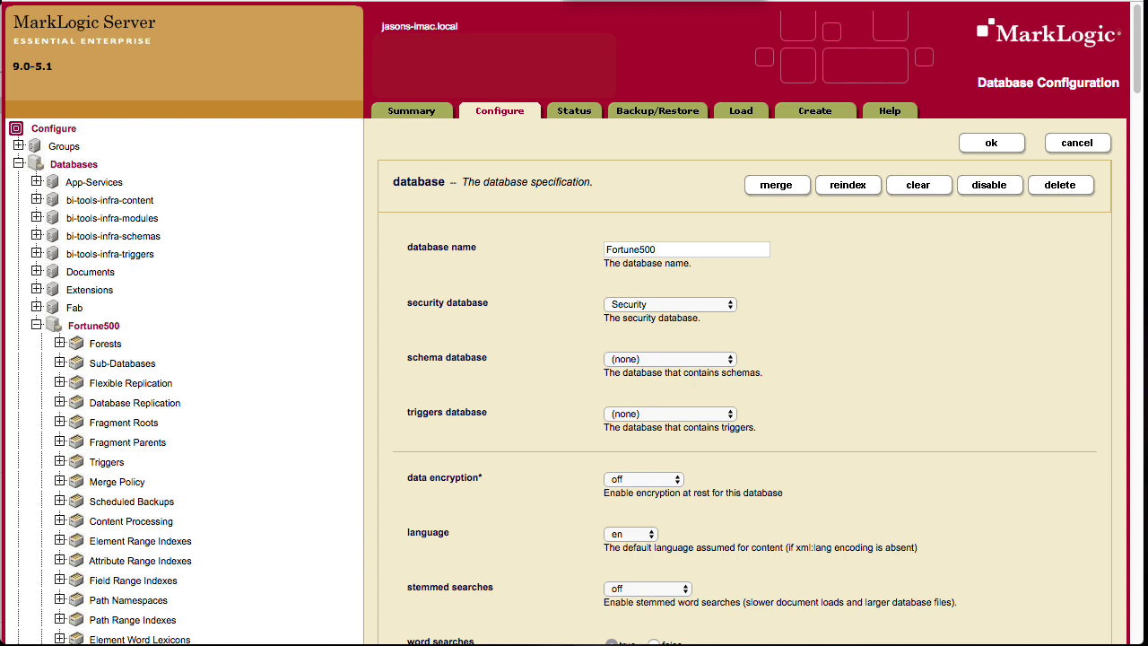
Step: Review the Fortune500 database status in MarkLogic and the Companies table in the MySQL client
left_click(574, 113)
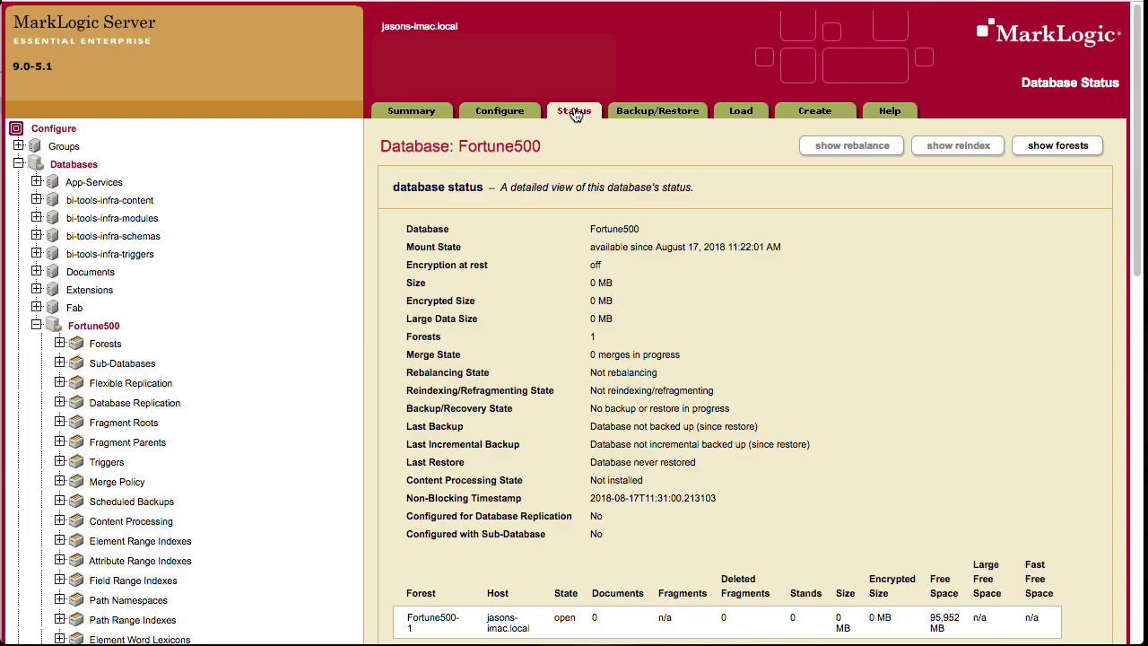
key("super+Tab")
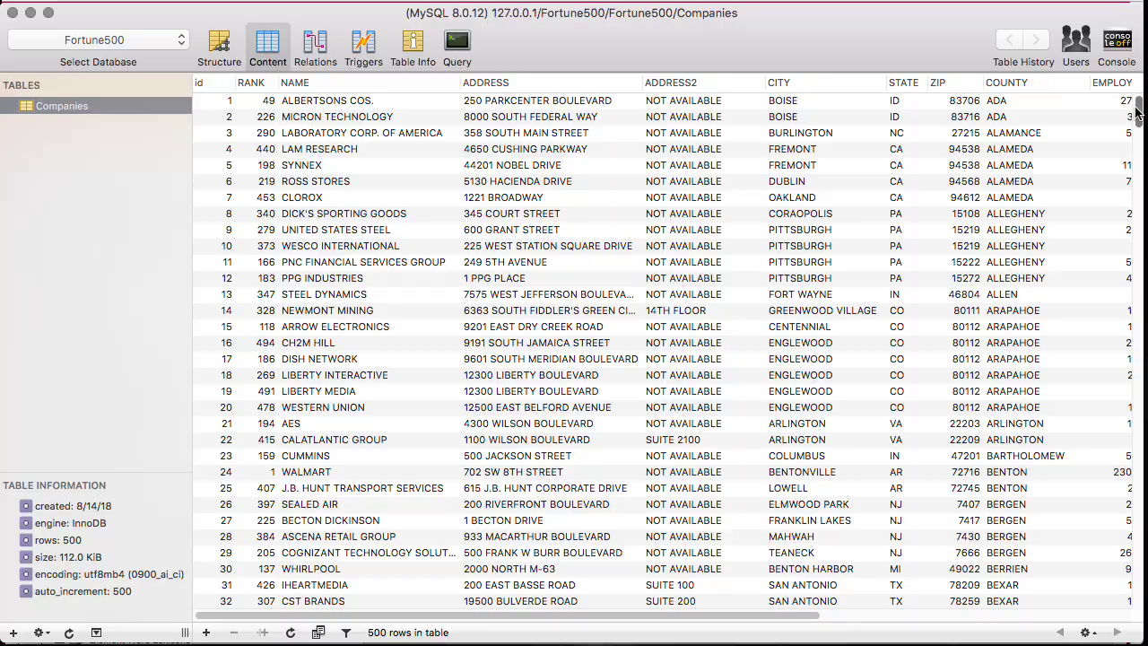
mouse_move(1137, 111)
left_mouse_down()
mouse_move(1128, 610)
mouse_move(1139, 101)
left_mouse_up()
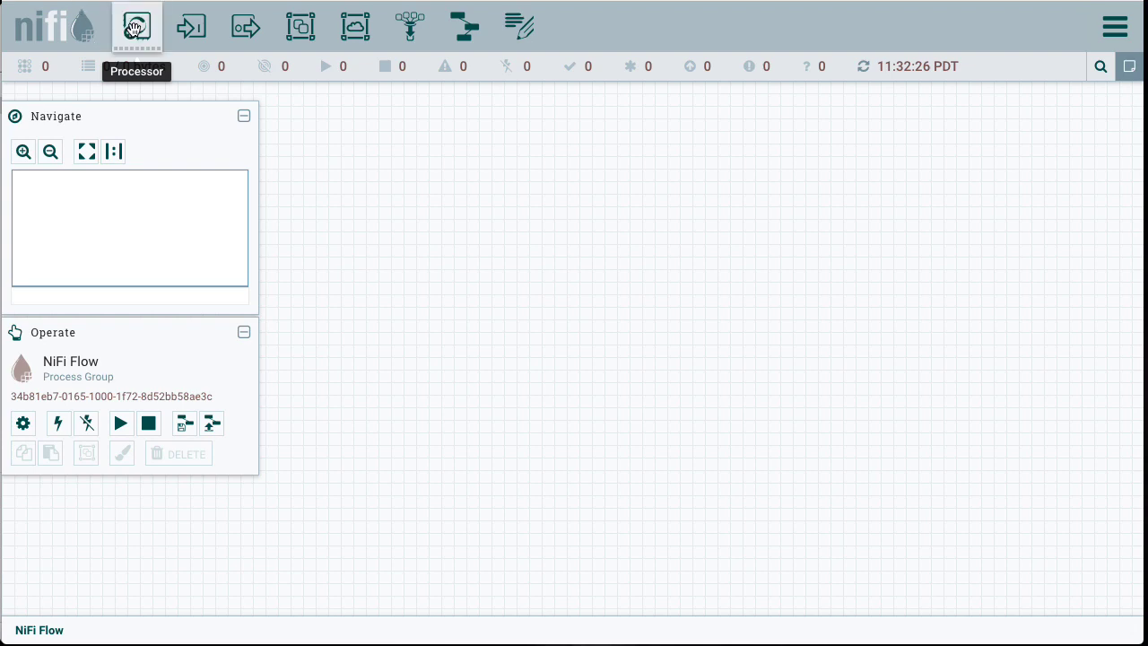
Step: Add a QueryDatabaseTable processor to the canvas, filtering the processor list by query, and place it near the top
left_click_drag(133, 28, 394, 154)
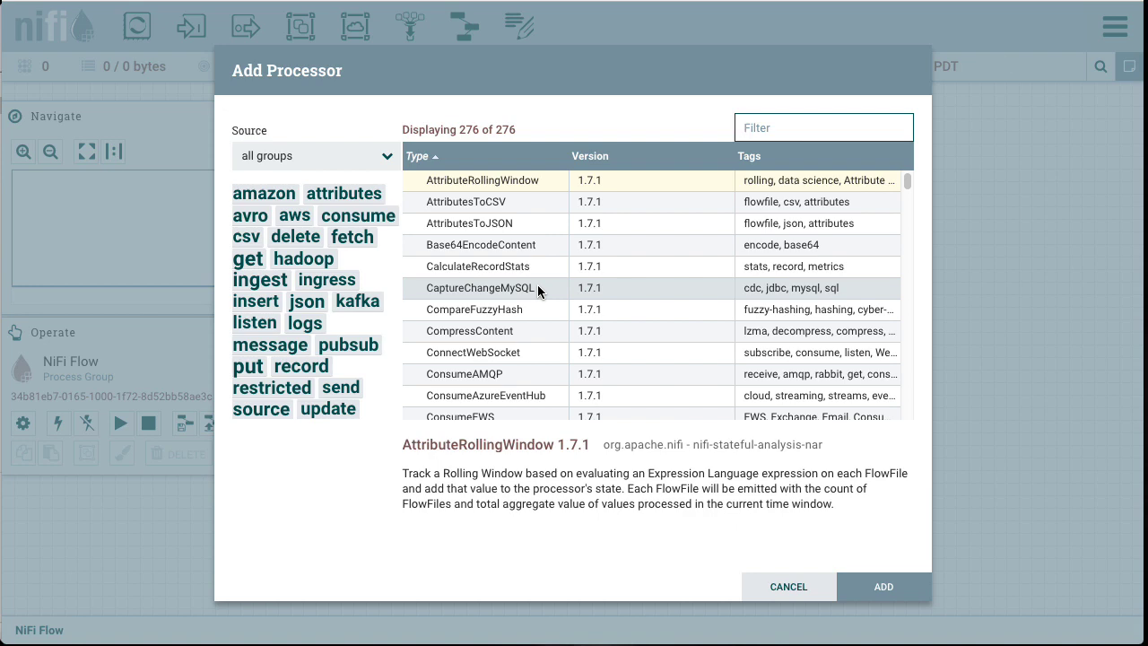
type("que")
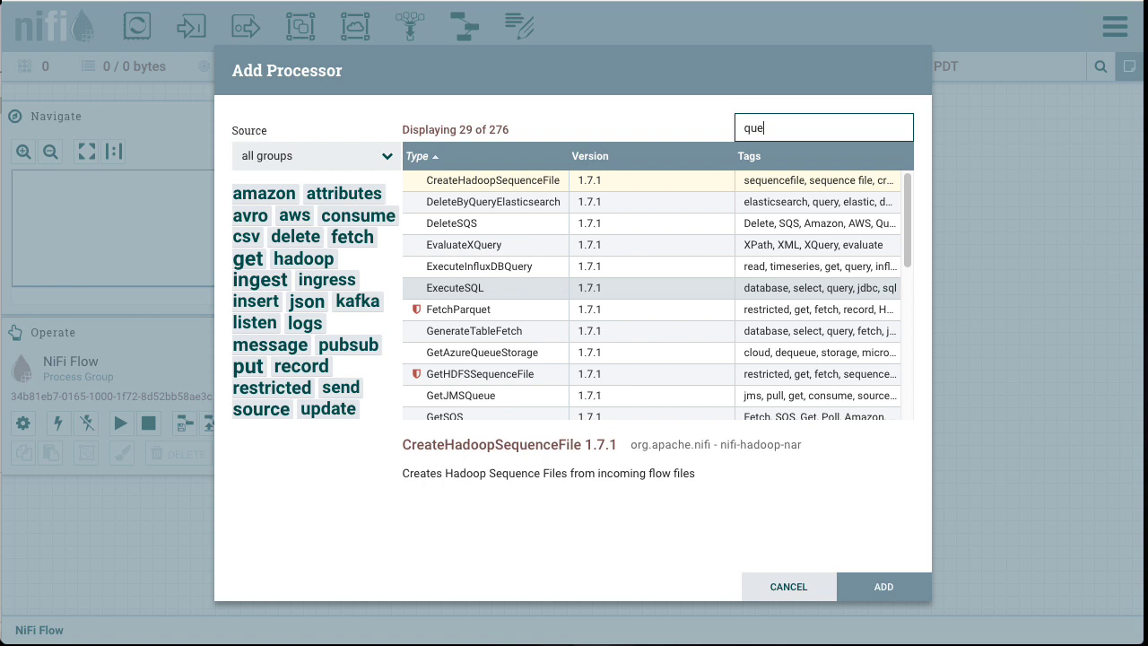
type("ry")
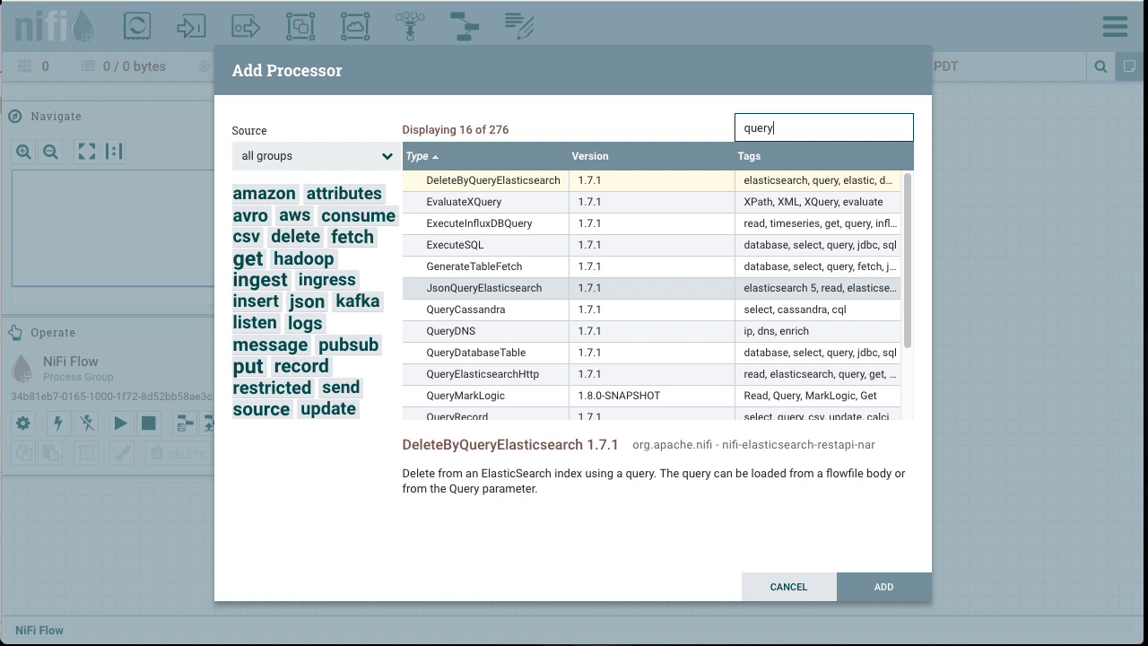
left_click(470, 355)
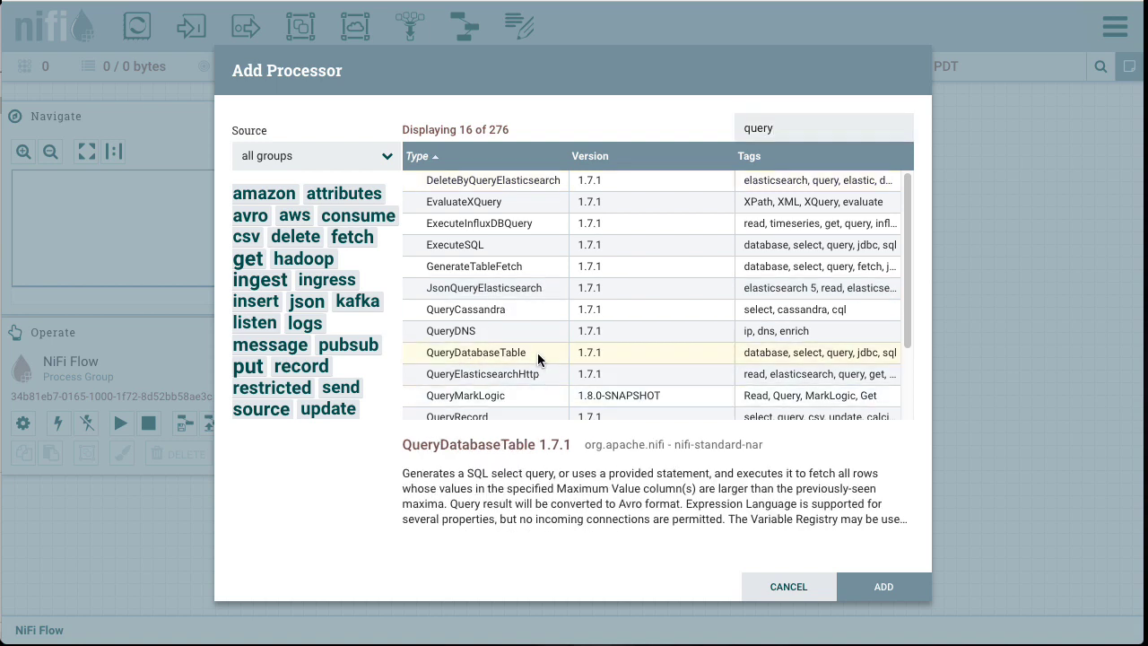
left_click(887, 586)
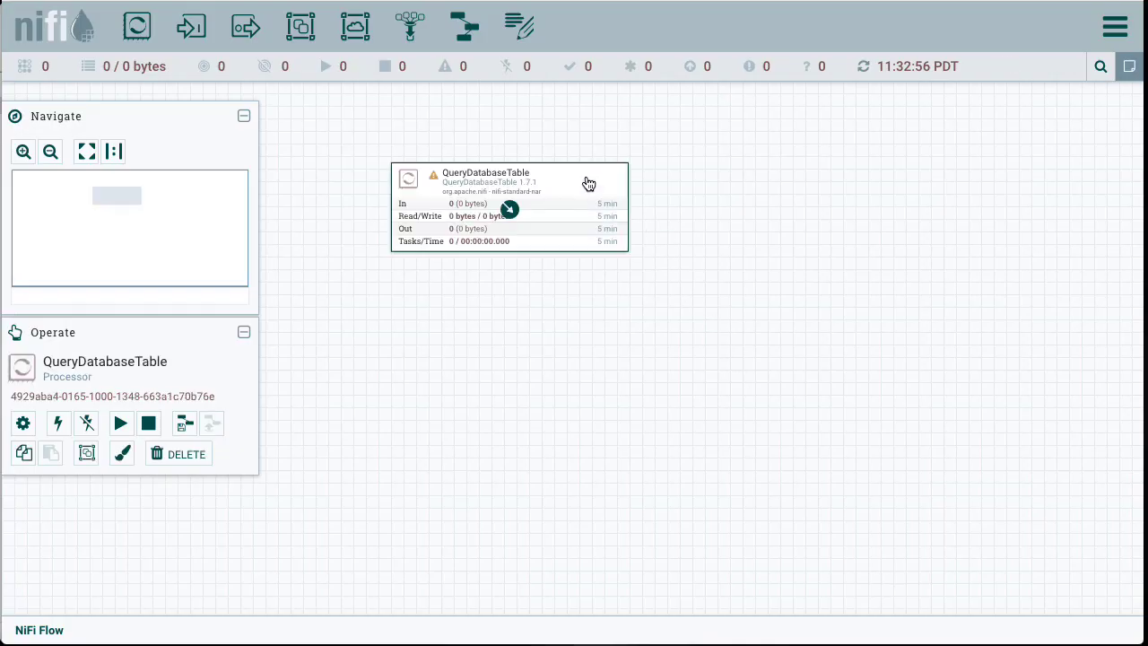
left_click_drag(579, 170, 509, 114)
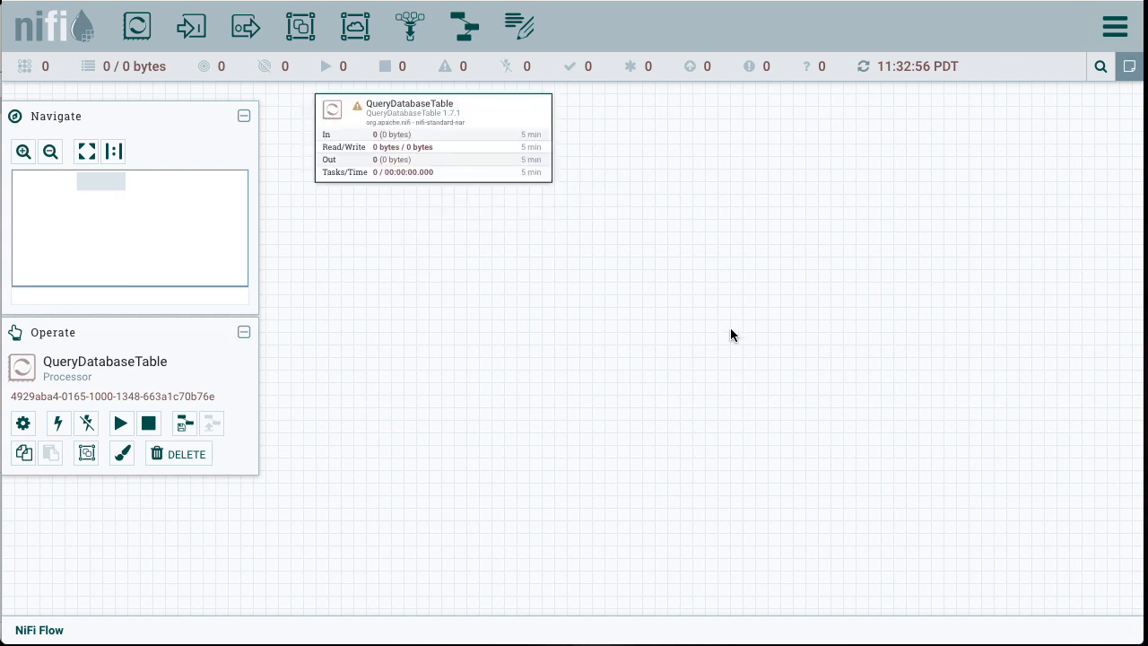
Step: Open the processor's configuration and set its run schedule to 30 sec
right_click(516, 108)
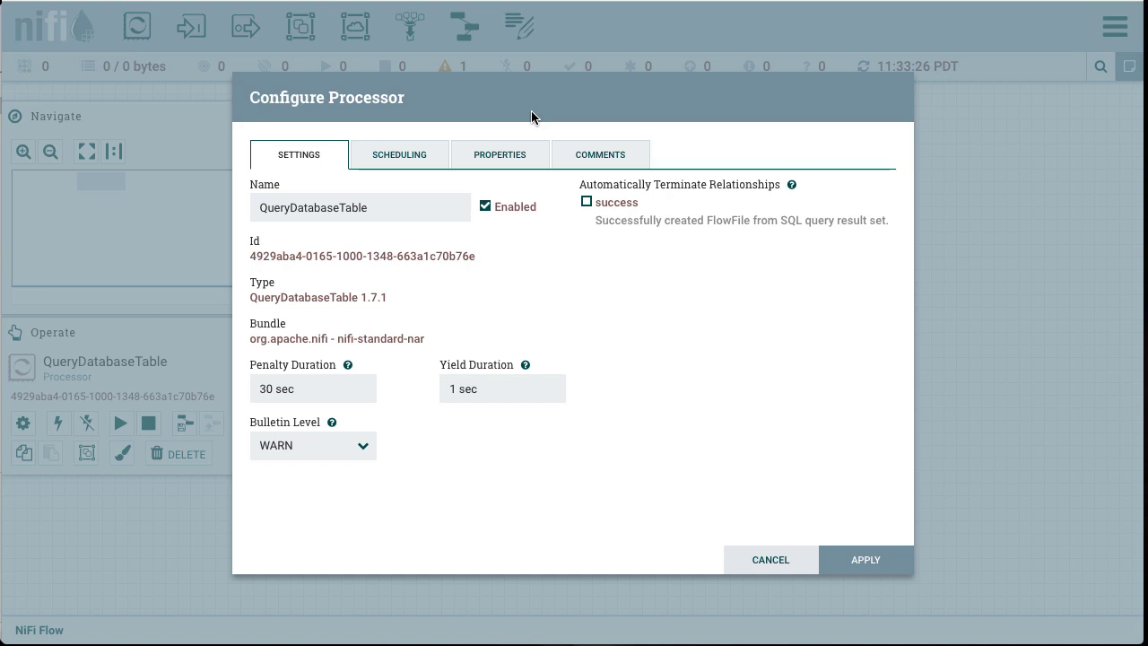
left_click(415, 153)
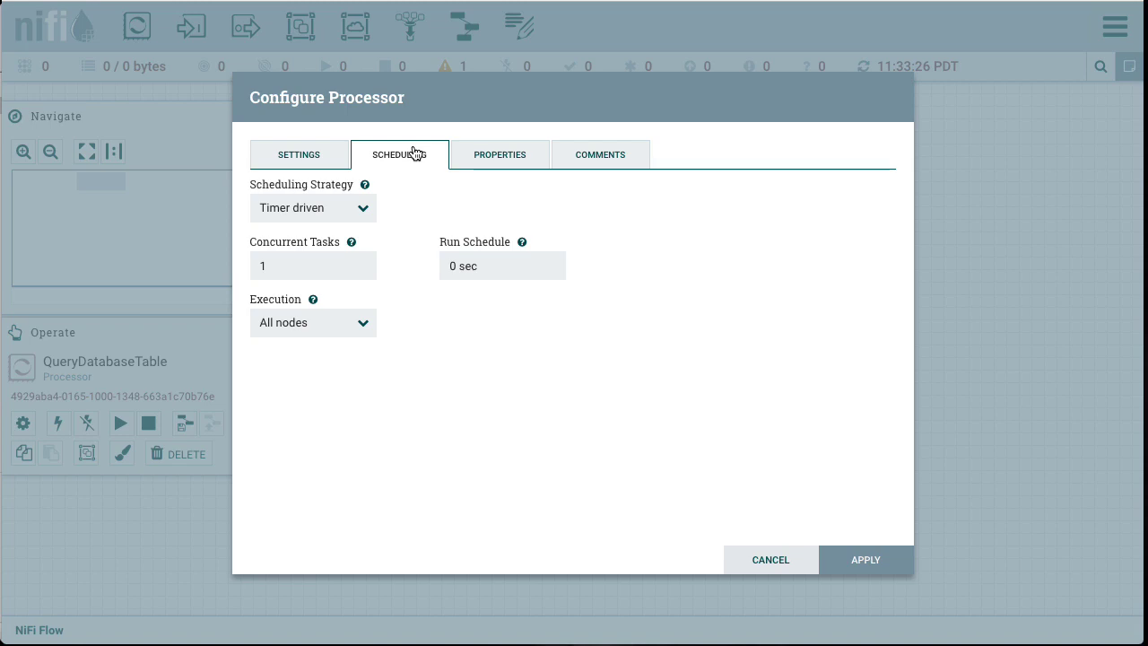
left_click(452, 266)
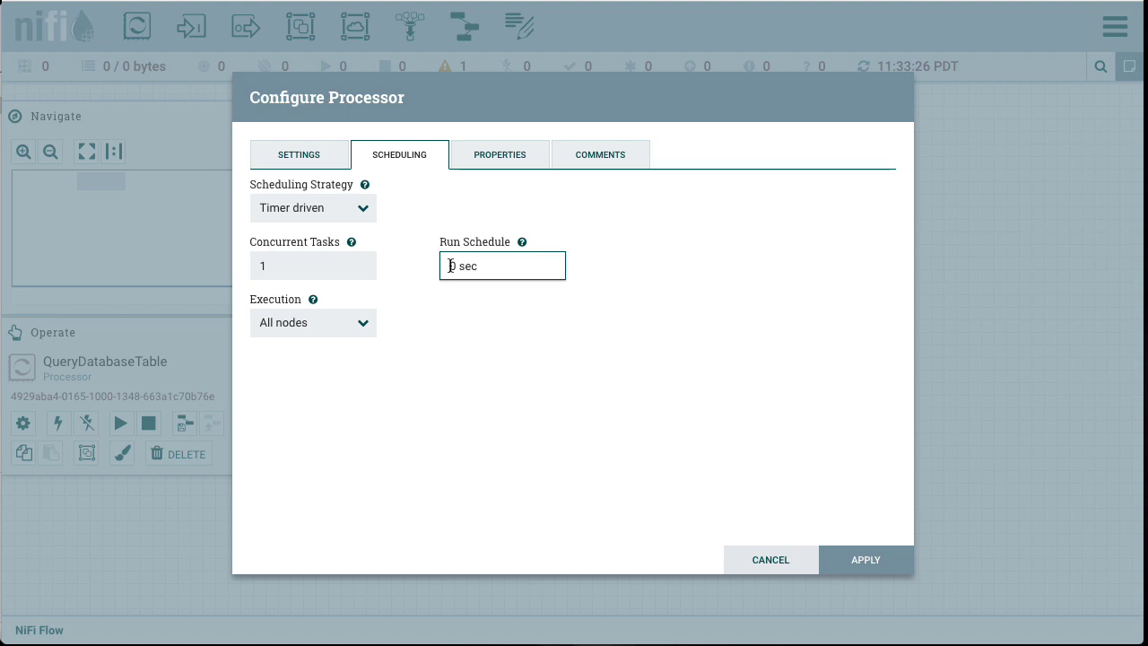
type("3")
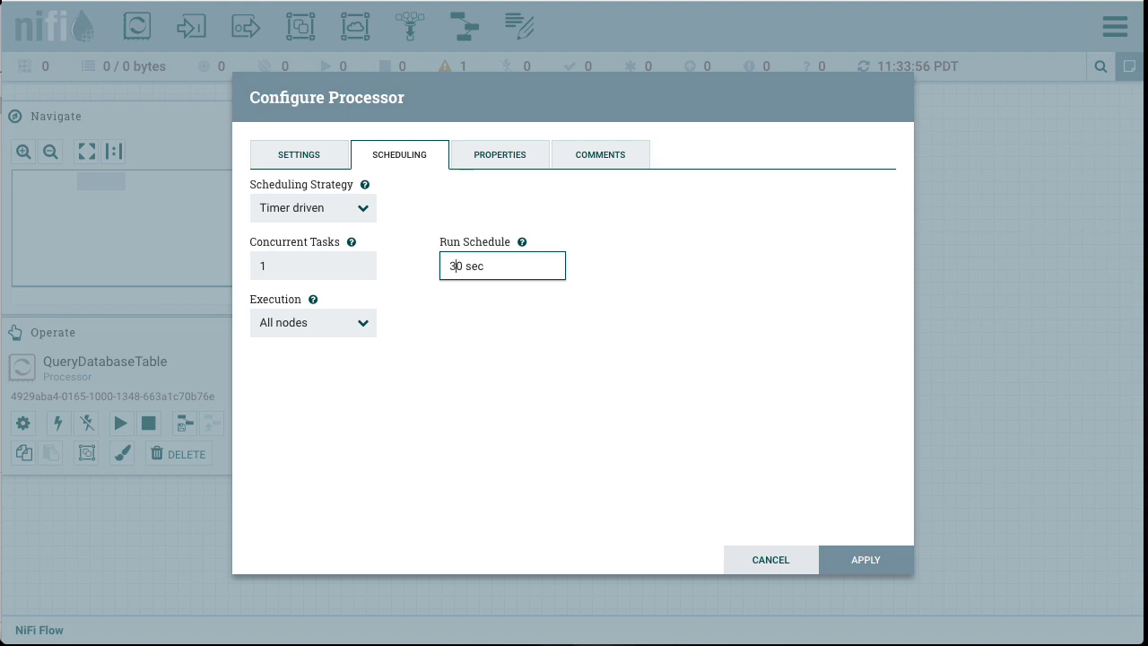
Step: Set the processor's Database Type property to MySQL
left_click(492, 158)
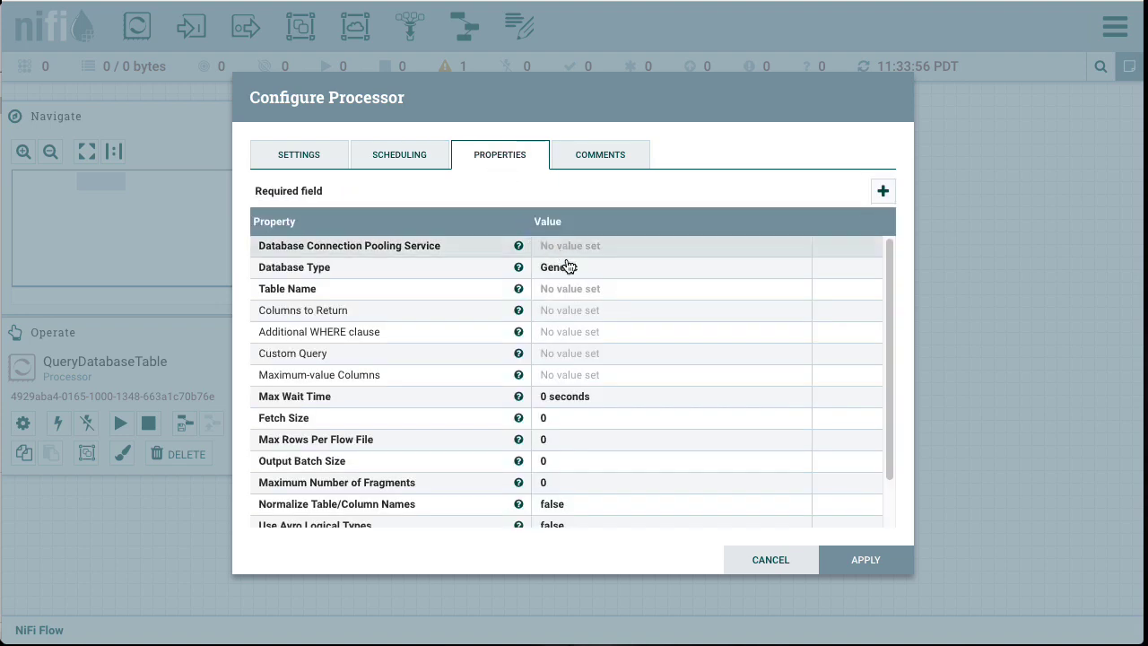
left_click(626, 274)
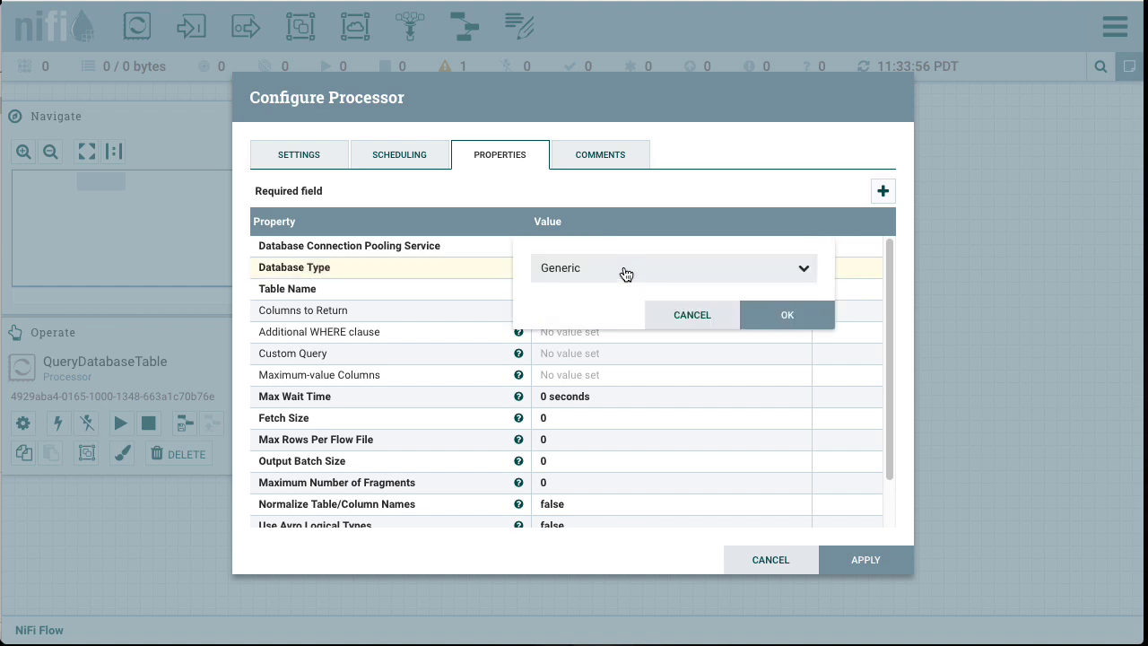
left_click(674, 271)
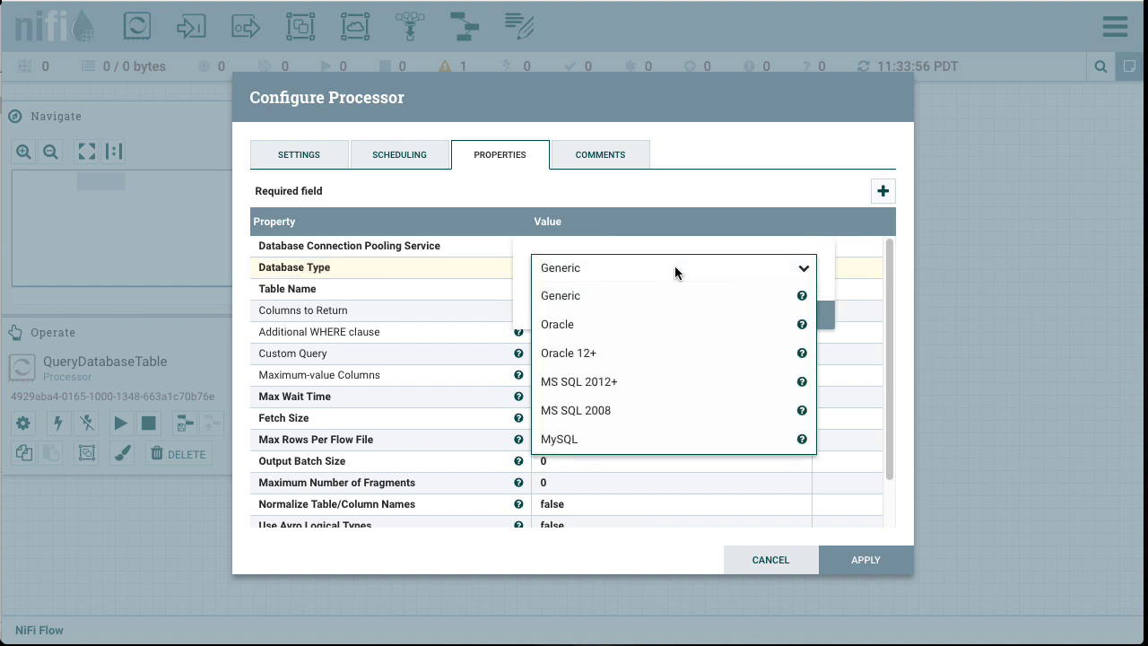
left_click(613, 440)
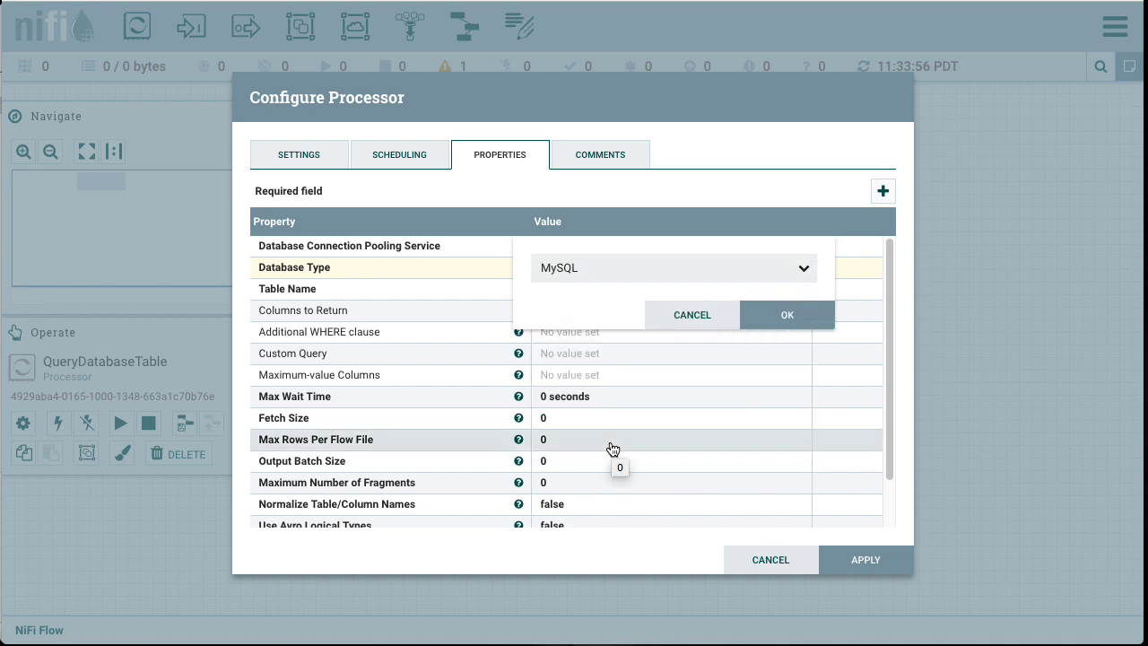
left_click(787, 315)
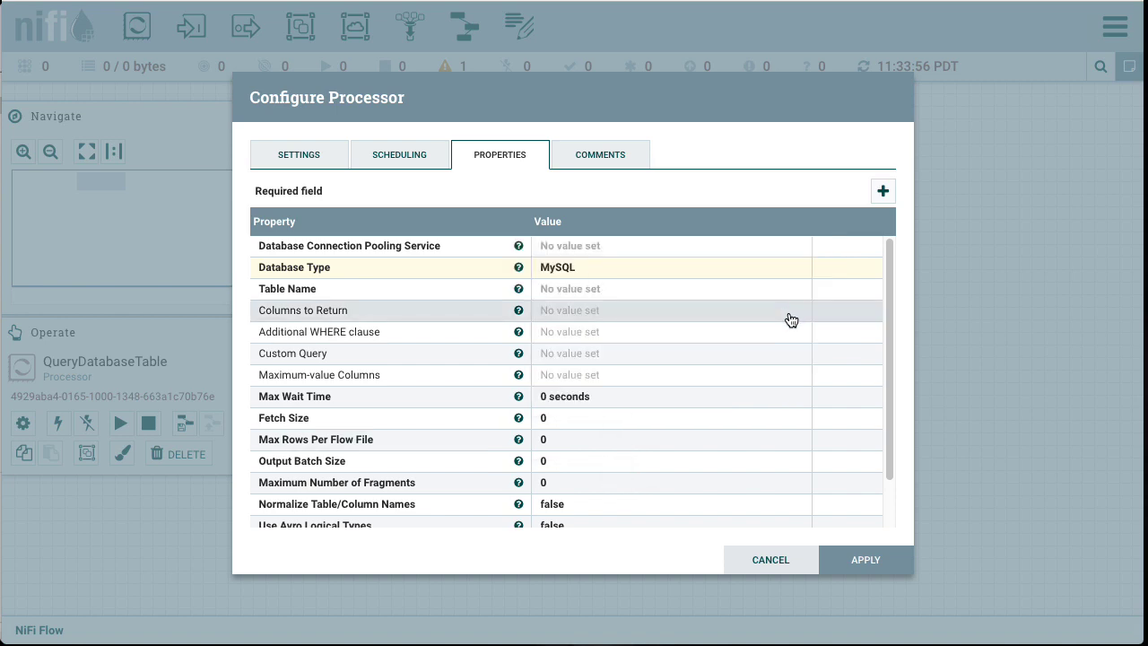
Step: Set the Table Name property to Companies
left_click(620, 289)
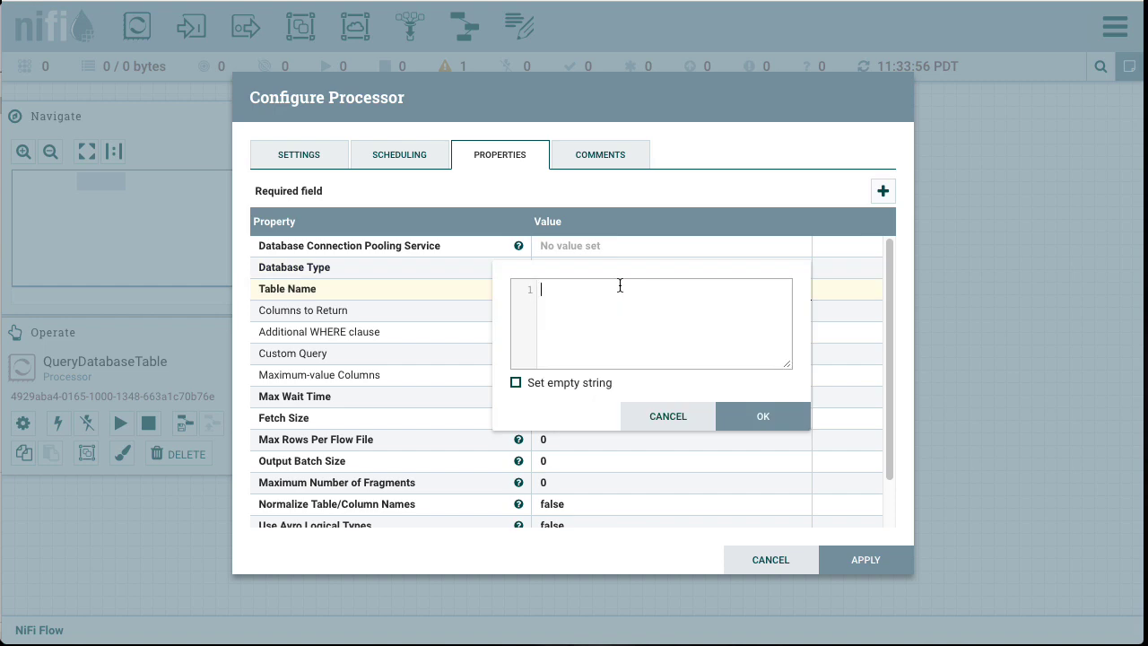
type("Companies")
left_click(770, 421)
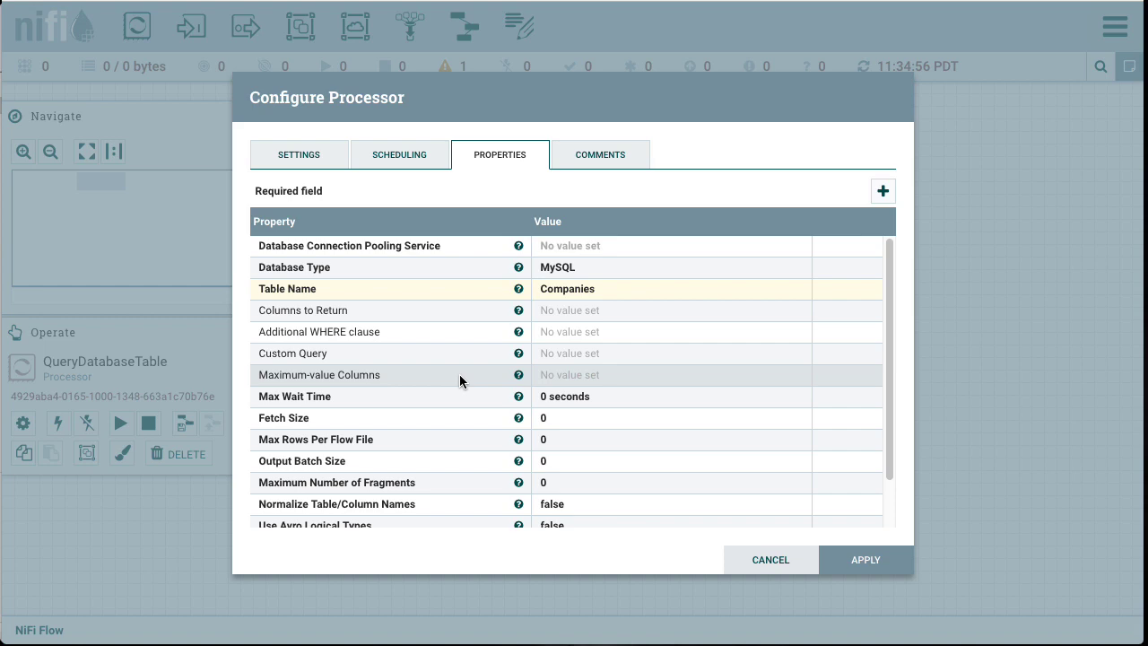
Step: Create a new DBCPConnectionPool controller service for the Database Connection Pooling Service property
left_click(714, 249)
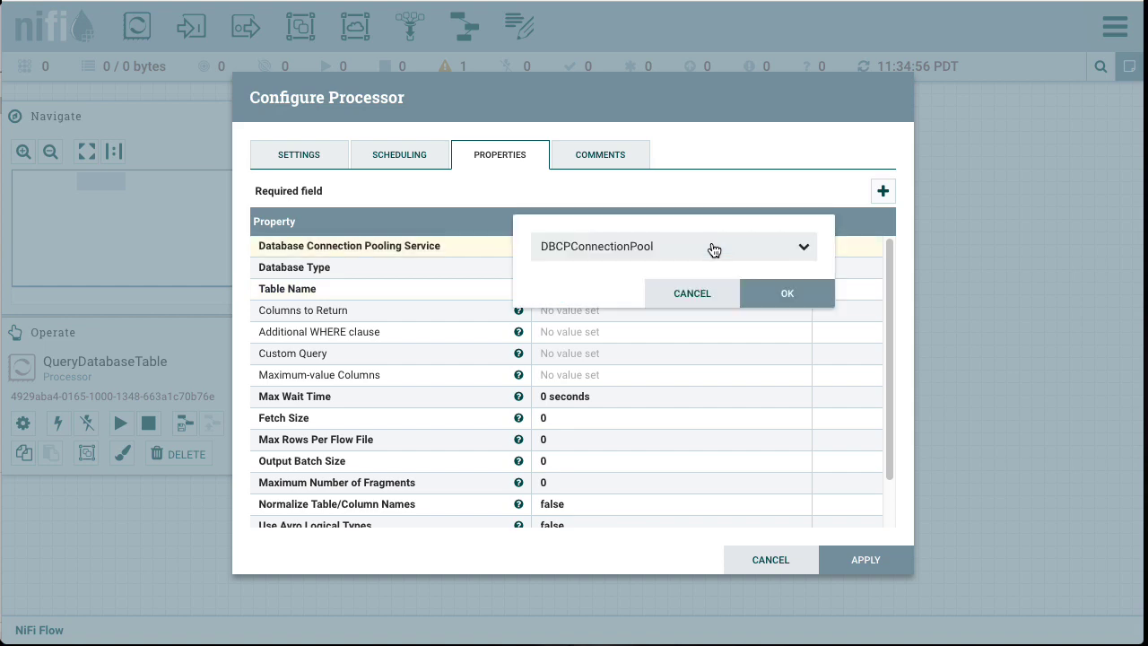
left_click(804, 248)
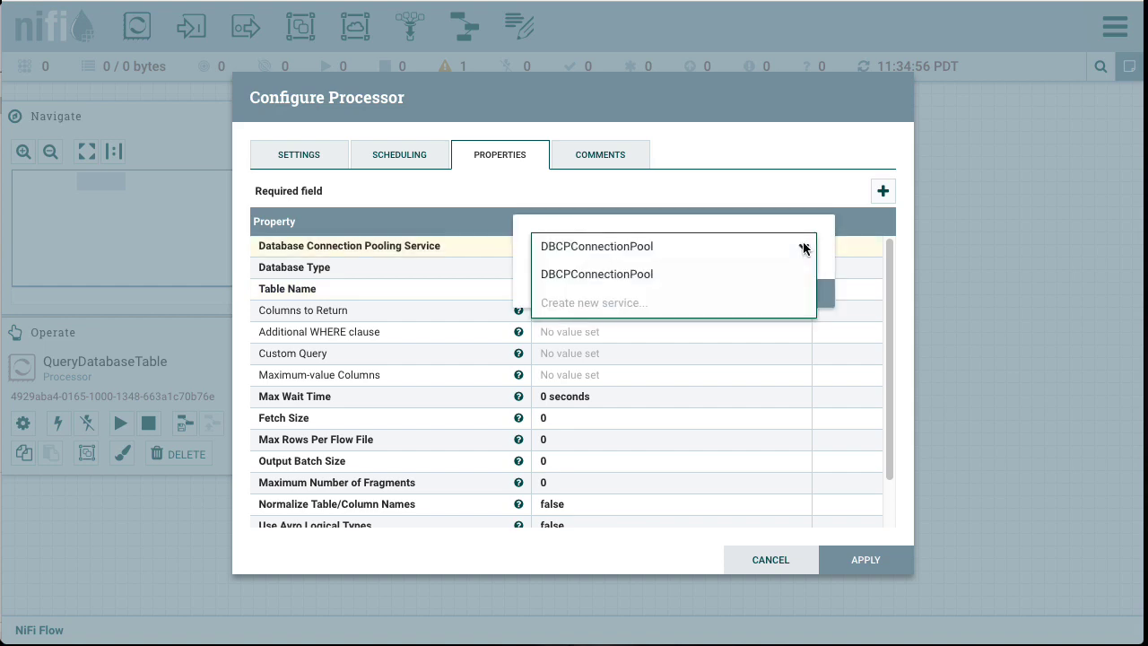
left_click(596, 310)
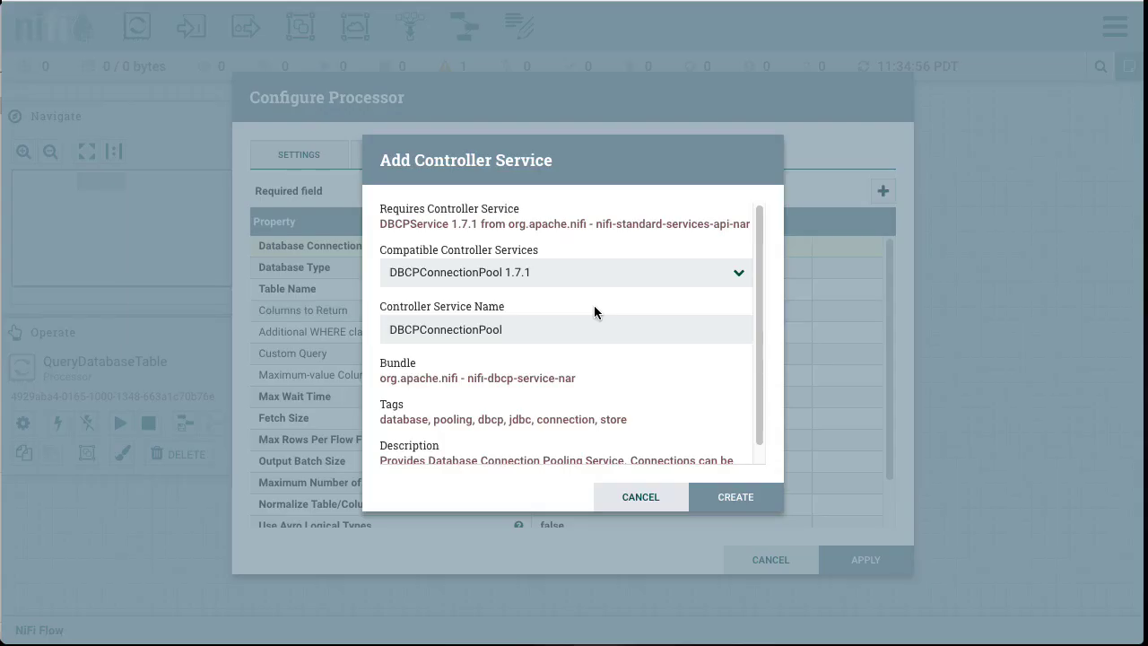
left_click(722, 496)
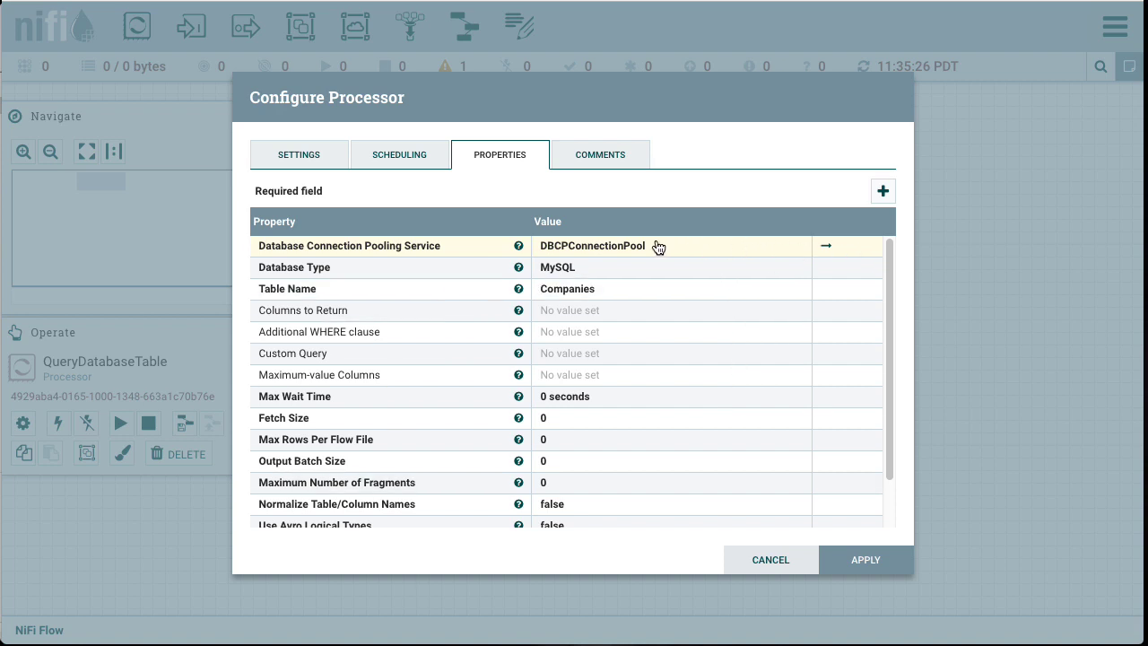
Step: Save the processor changes, go to the new connection pool service and open its properties for configuration
left_click(826, 250)
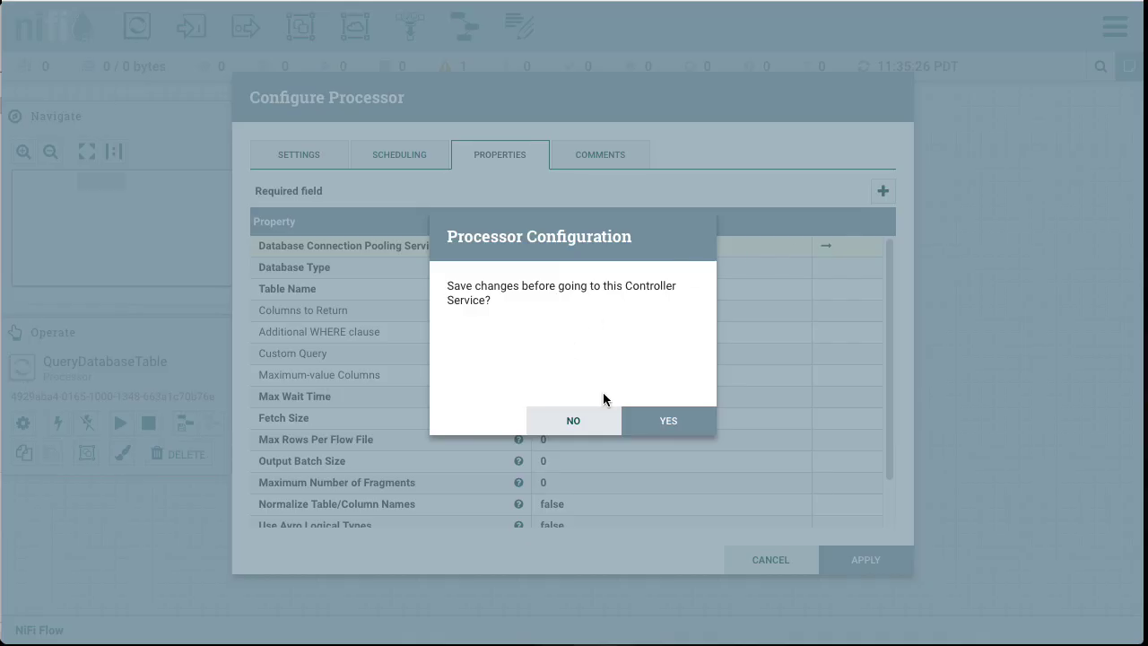
left_click(677, 426)
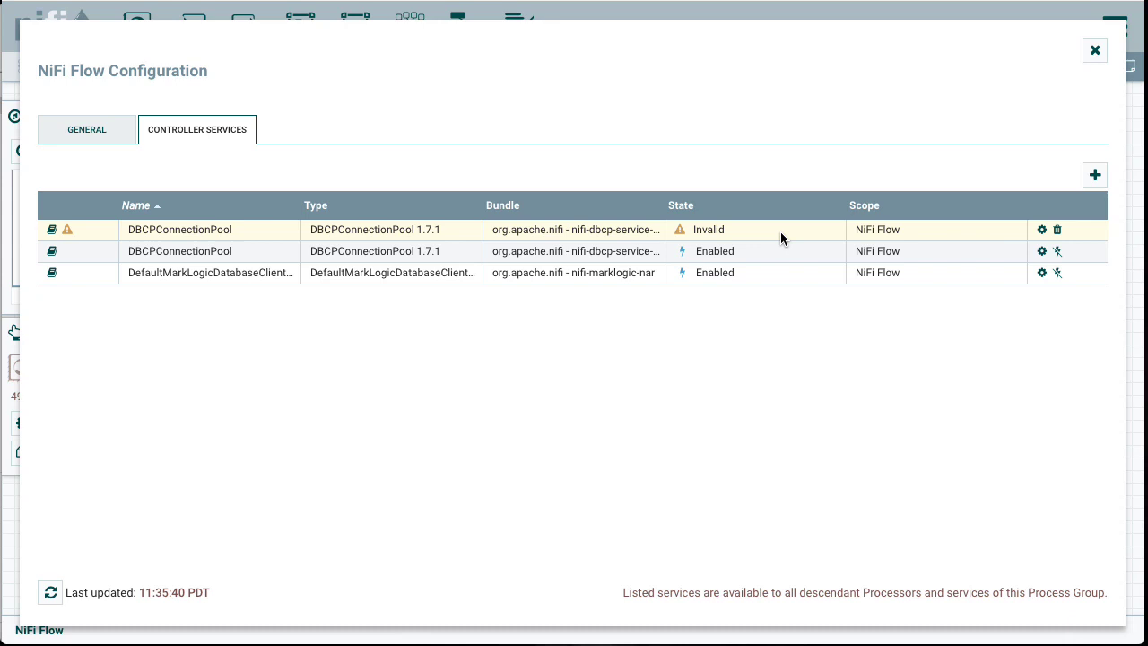
left_click(1041, 232)
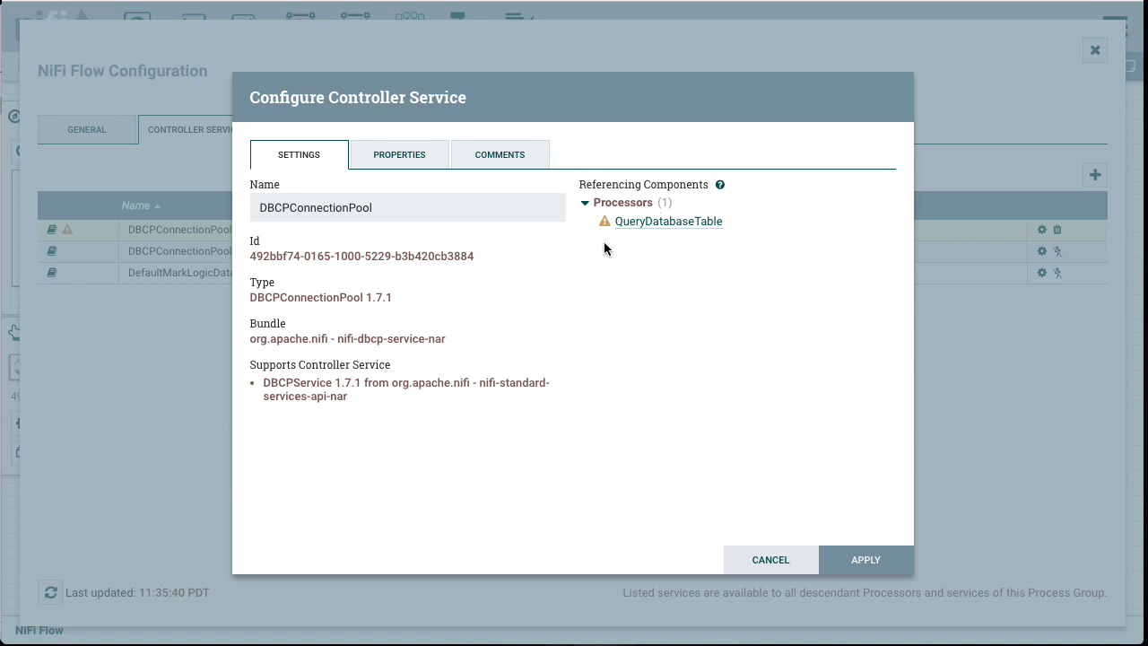
left_click(409, 162)
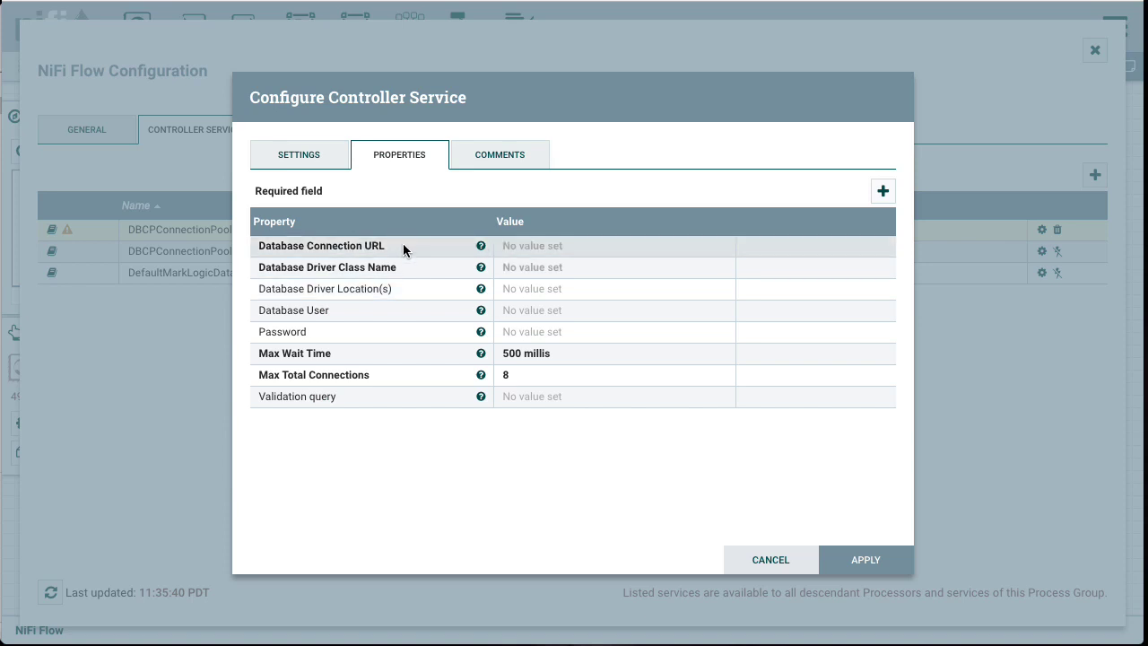
Step: Paste the saved db connection URL snippet into the Database Connection URL property
left_click(513, 251)
right_click(541, 256)
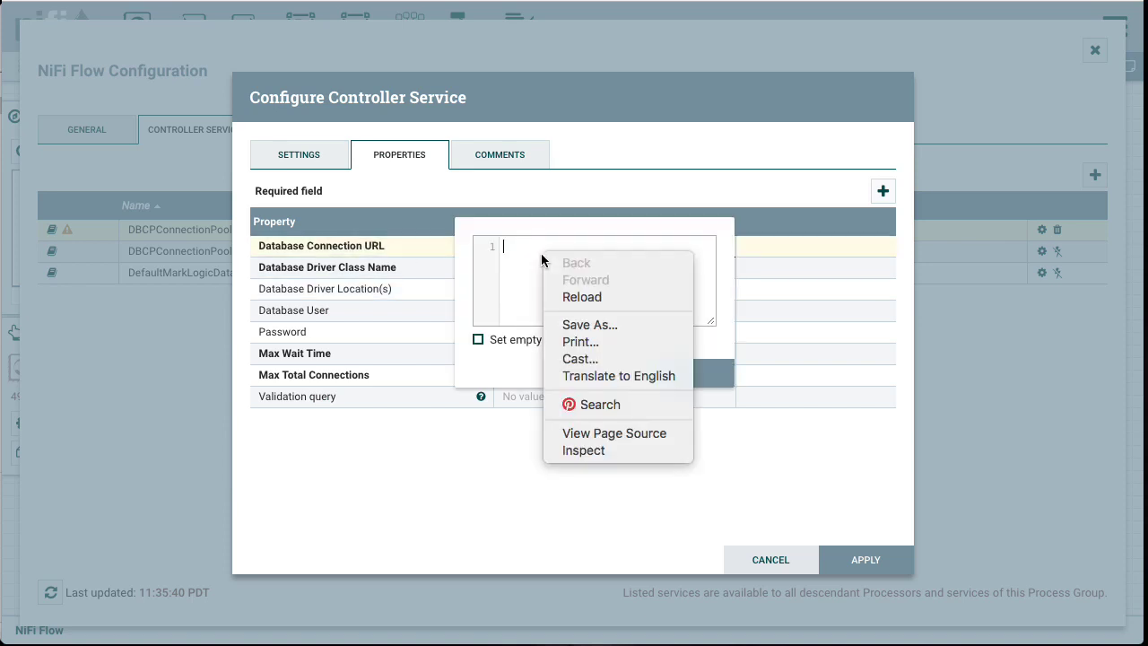
left_click(509, 251)
key("super+shift+v")
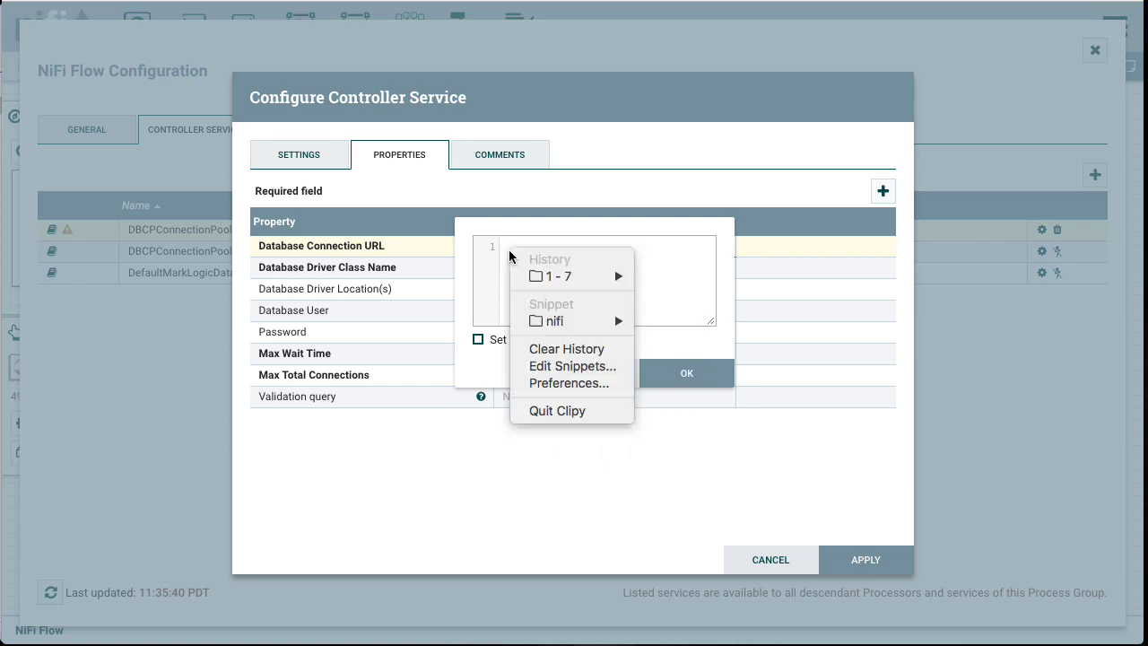
mouse_move(557, 321)
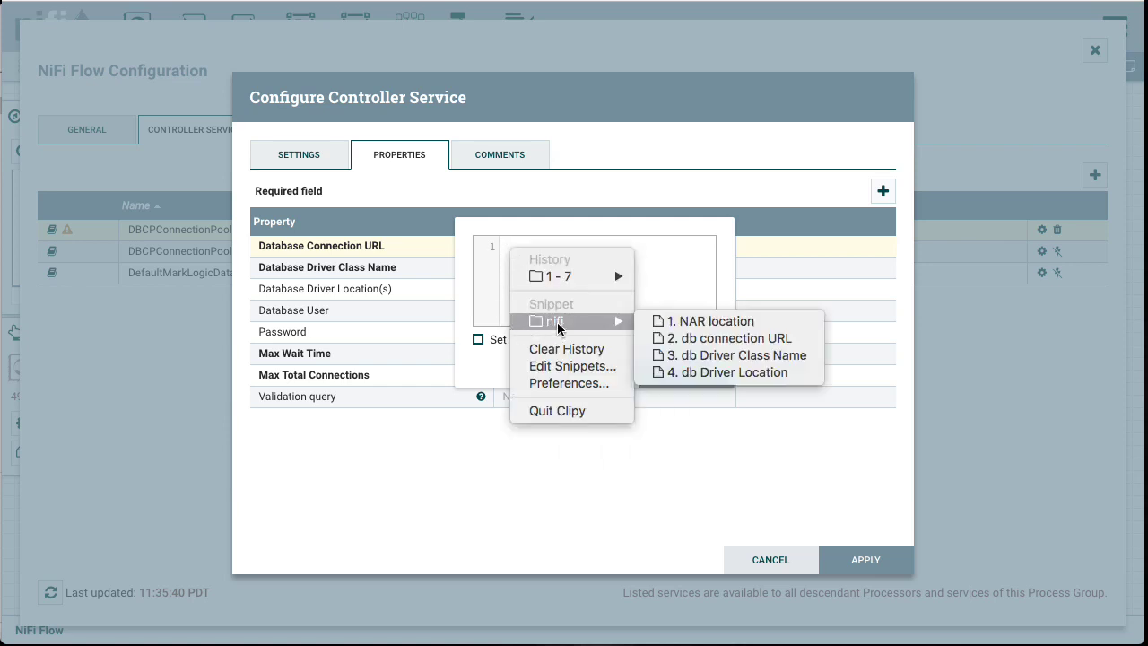
left_click(686, 346)
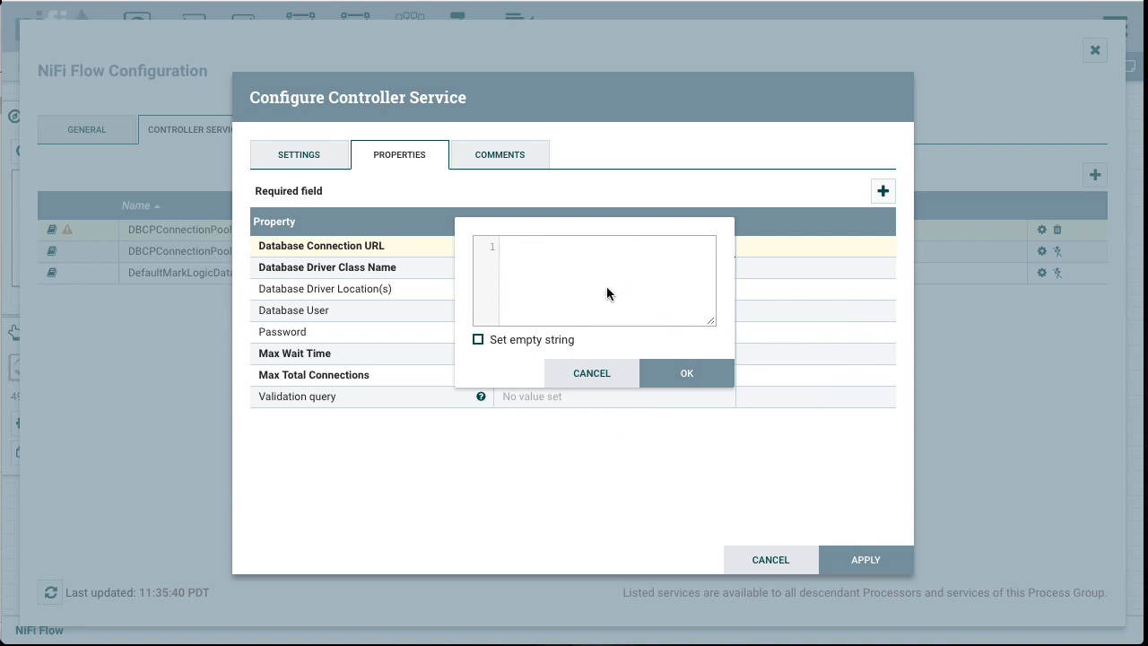
key("super+v")
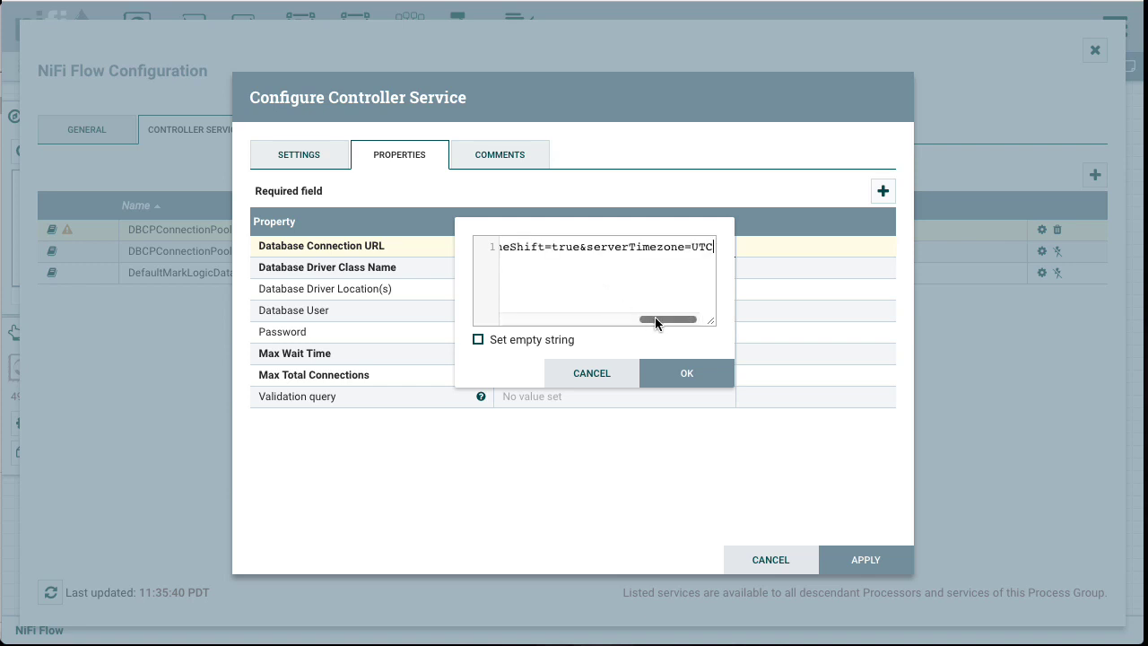
Step: Remove the stray space before useJDBCCompliantTimezoneShift in the connection URL and confirm the value
left_click_drag(655, 318, 476, 311)
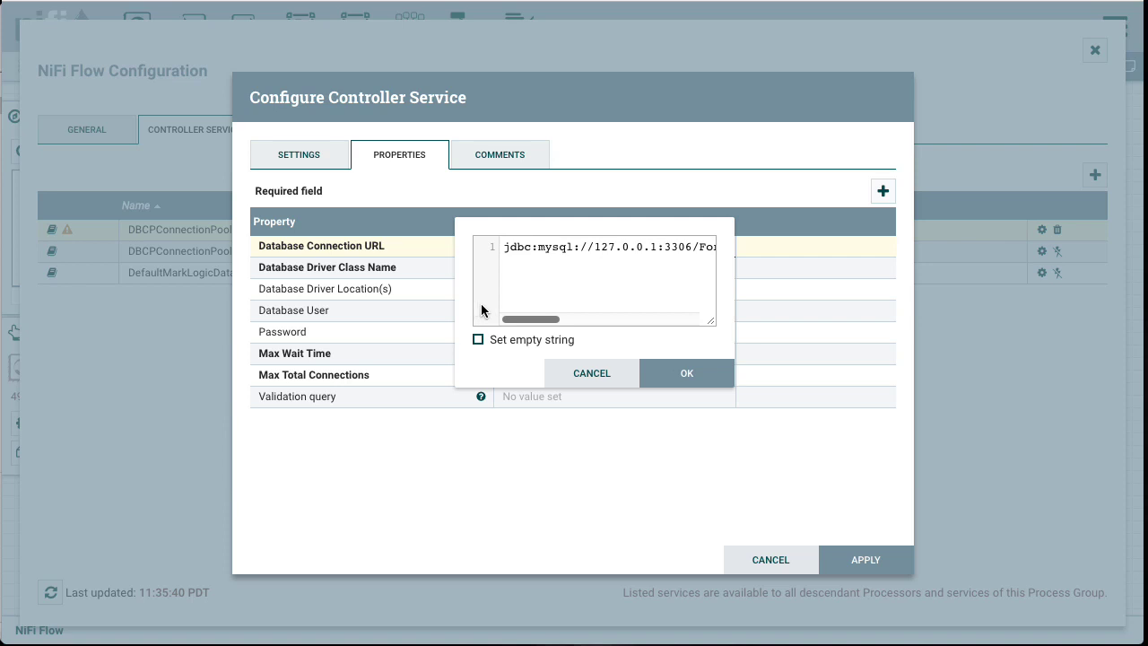
left_click_drag(519, 318, 541, 316)
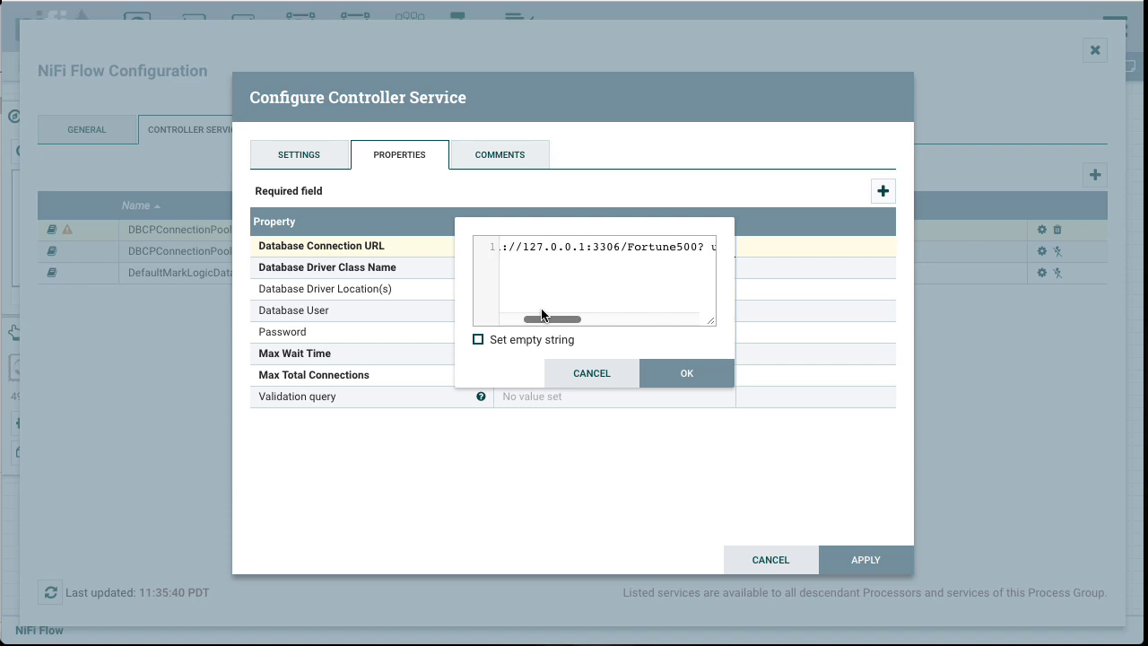
left_click_drag(523, 248, 620, 247)
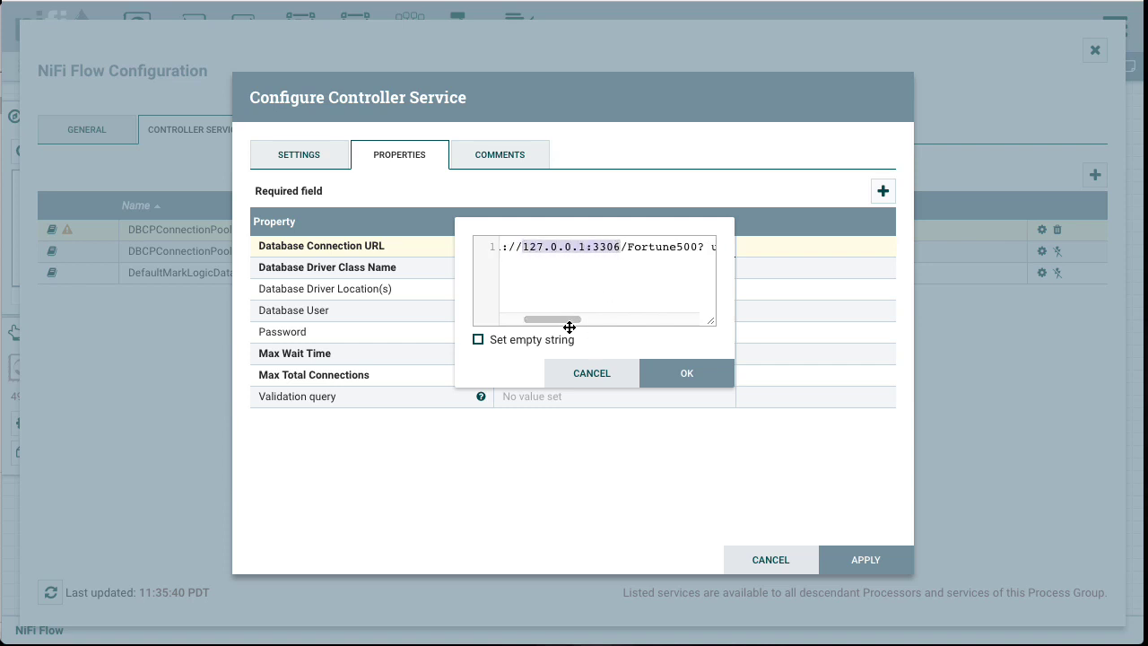
left_click_drag(552, 316, 583, 314)
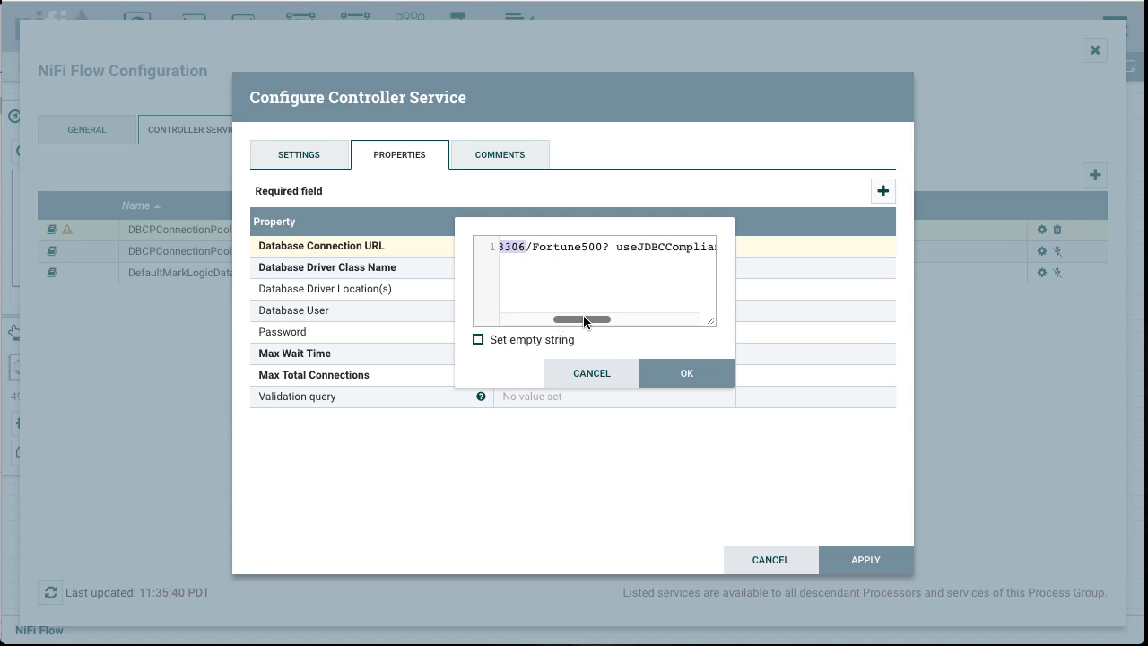
double_click(566, 248)
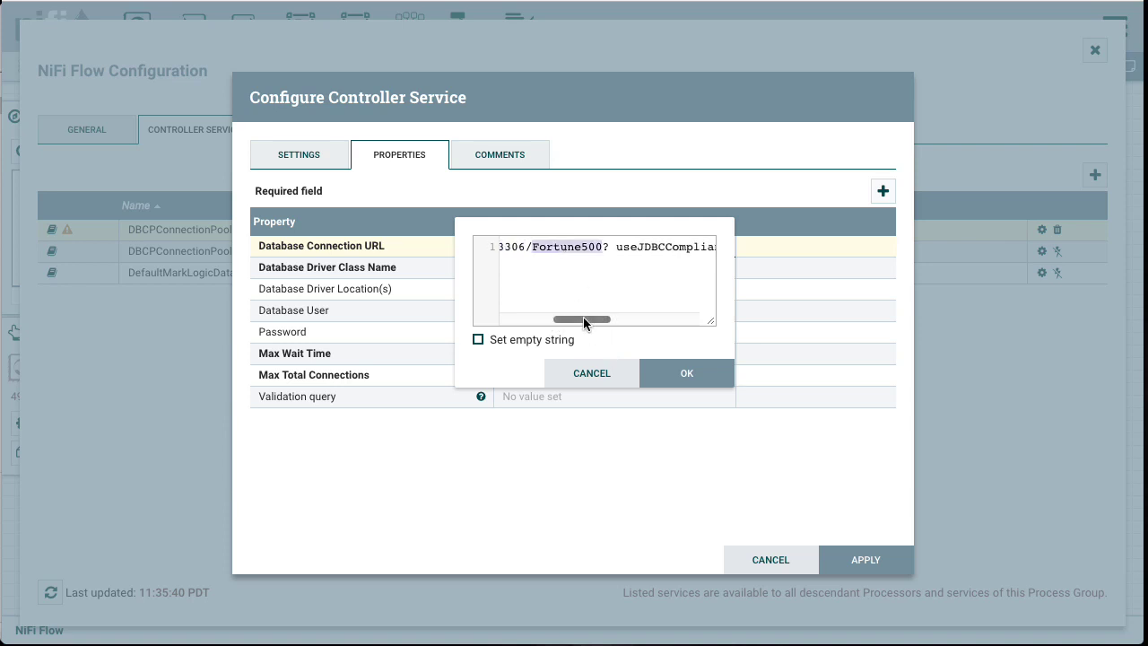
left_click_drag(583, 317, 609, 316)
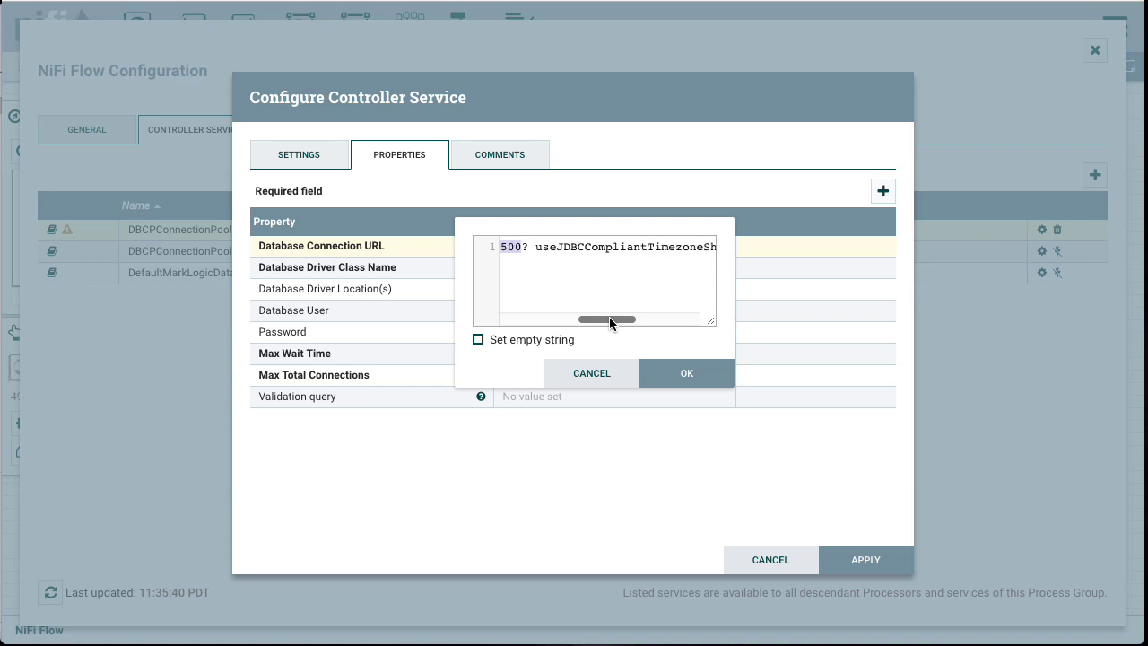
left_click(536, 247)
key("BackSpace")
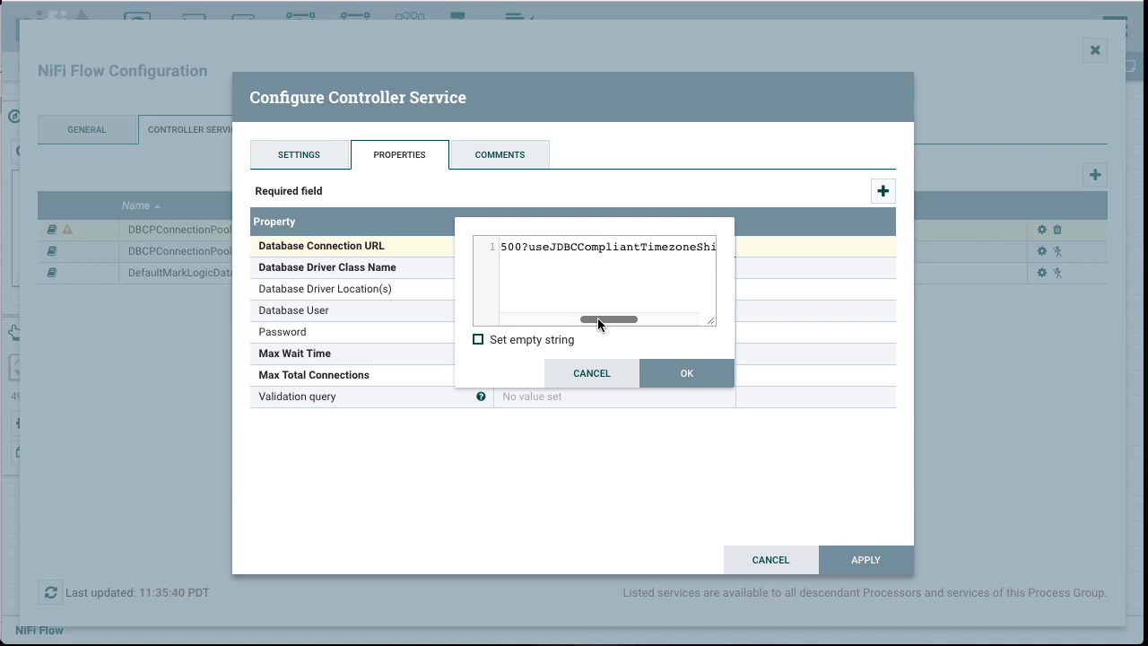
left_click_drag(598, 318, 668, 336)
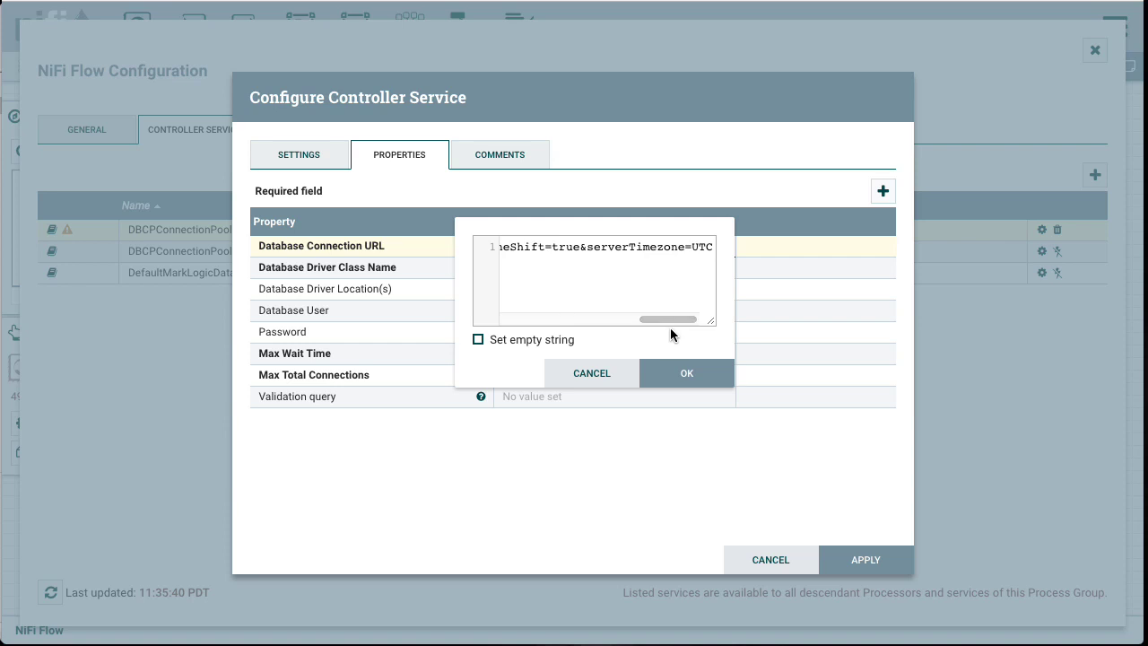
left_click(686, 376)
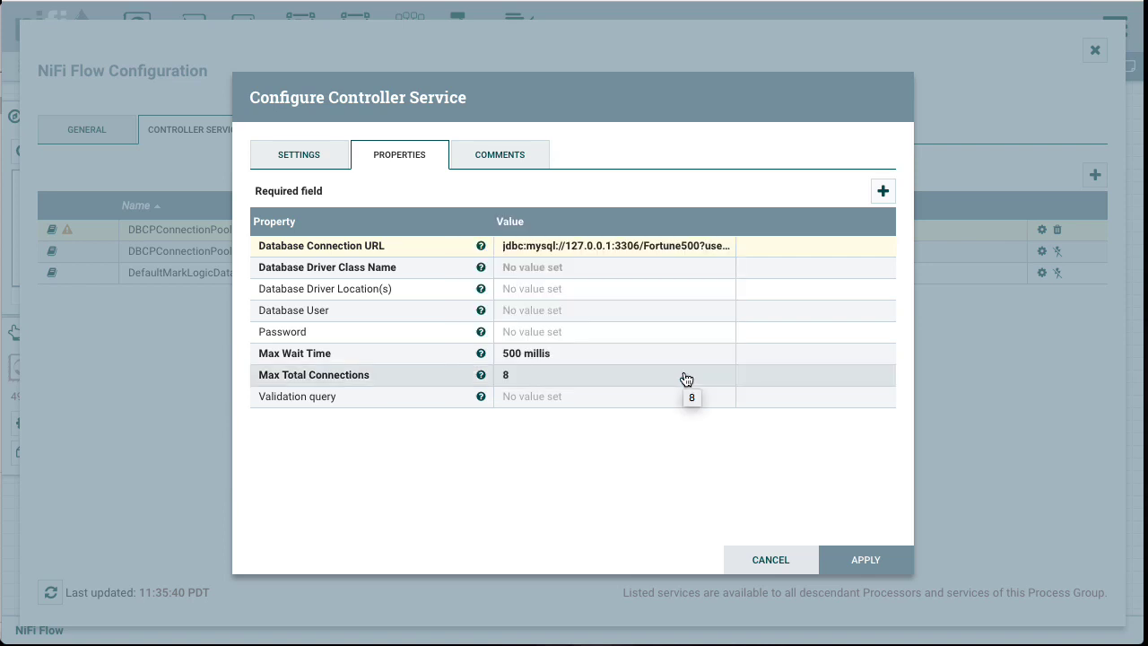
Step: Set Database Driver Class Name to com.mysql.jdbc.Driver using the saved snippet
left_click(518, 275)
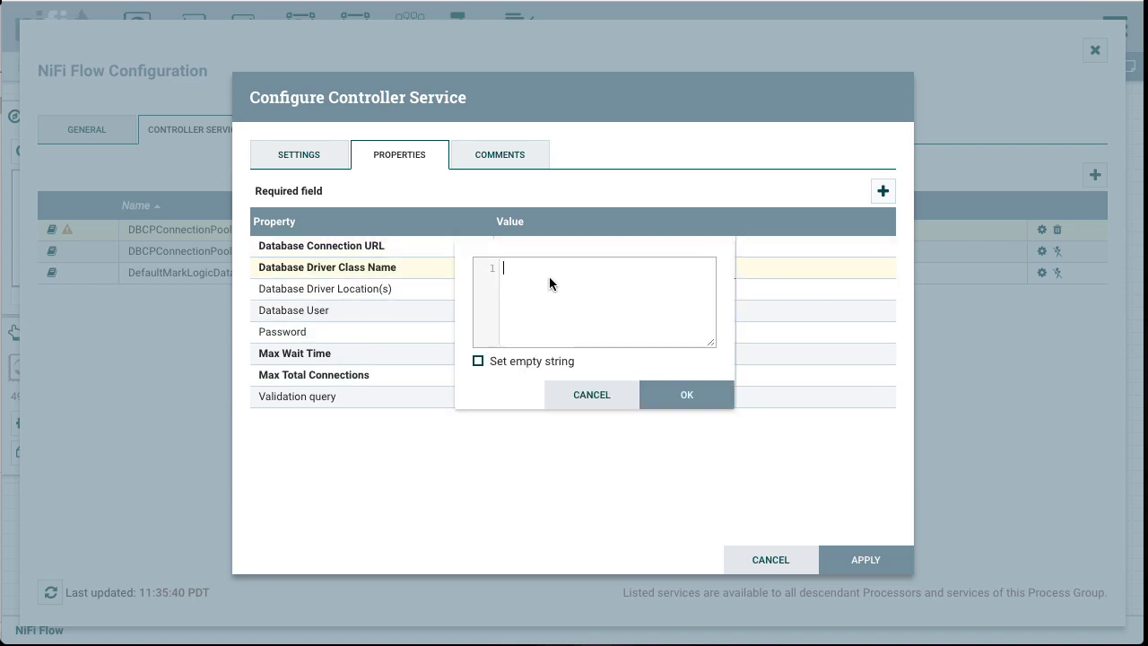
key("super+shift+v")
mouse_move(603, 341)
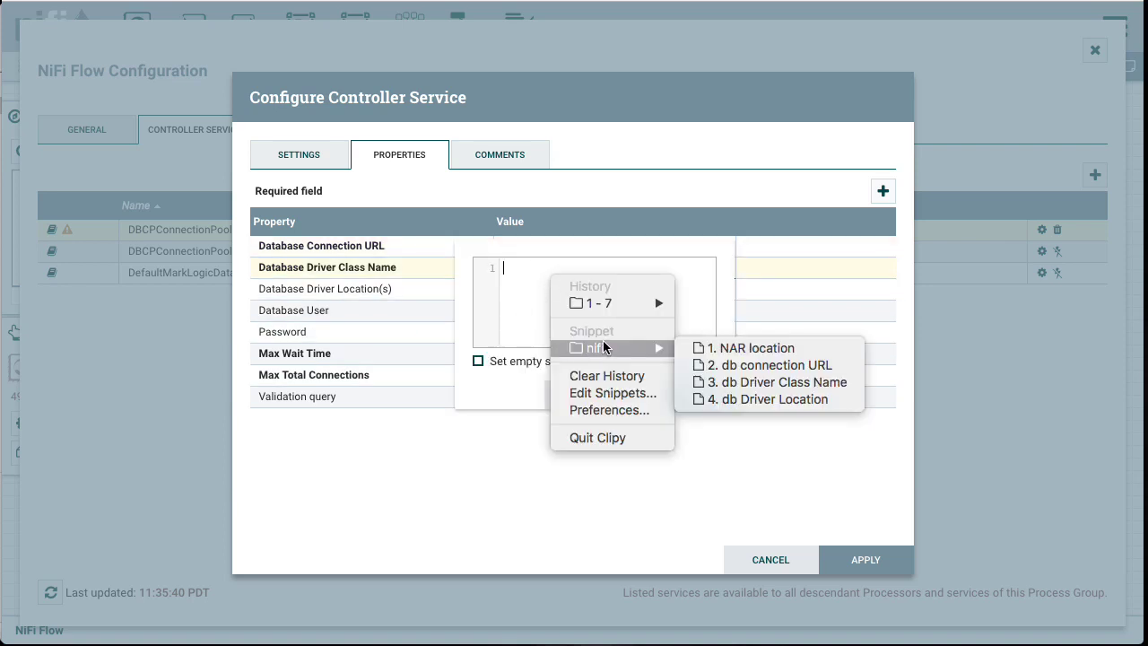
left_click(712, 381)
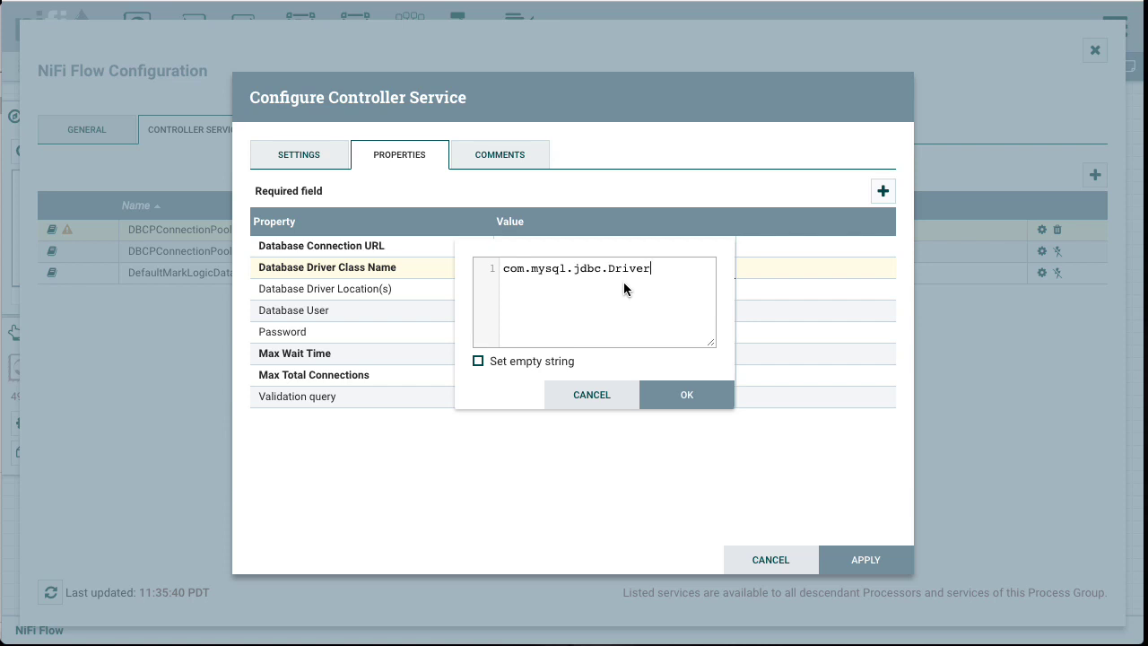
left_click(677, 397)
Step: Set Database Driver Location(s) to the mysql-connector-java-8.0.12.jar file path using the saved snippet
left_click(559, 288)
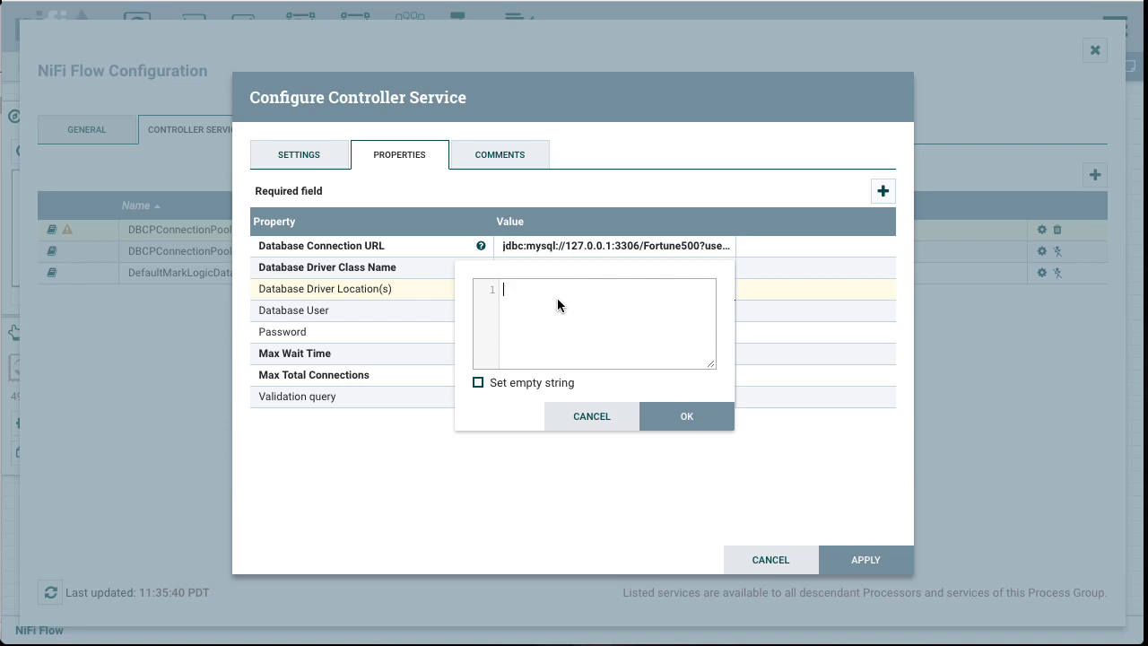
key("super+shift+v")
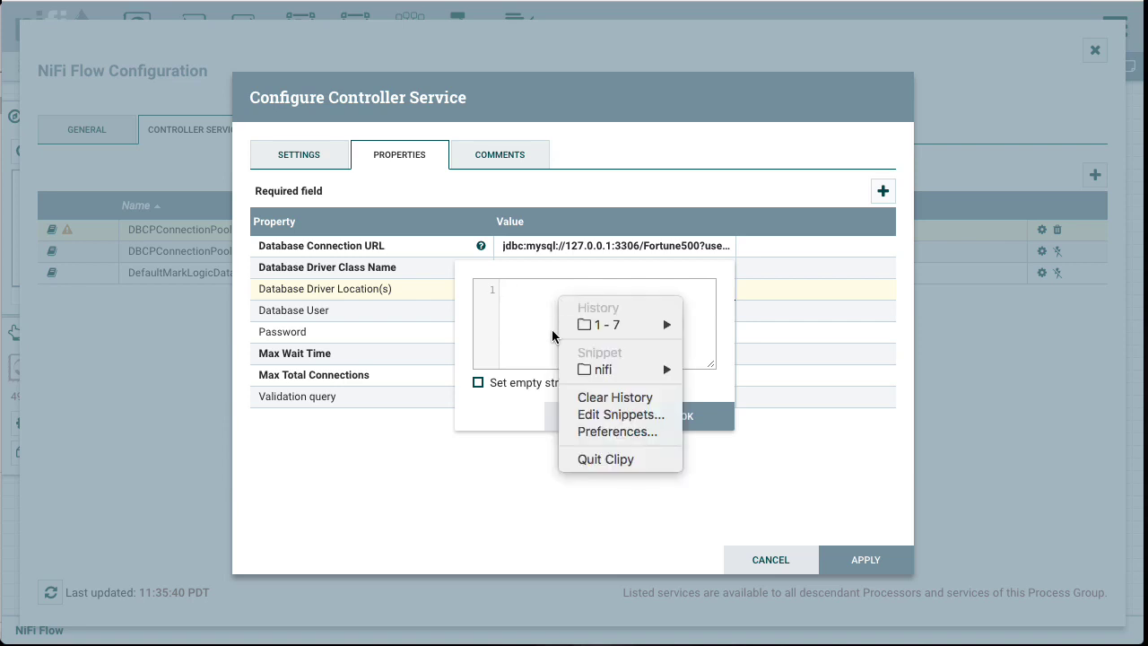
mouse_move(605, 378)
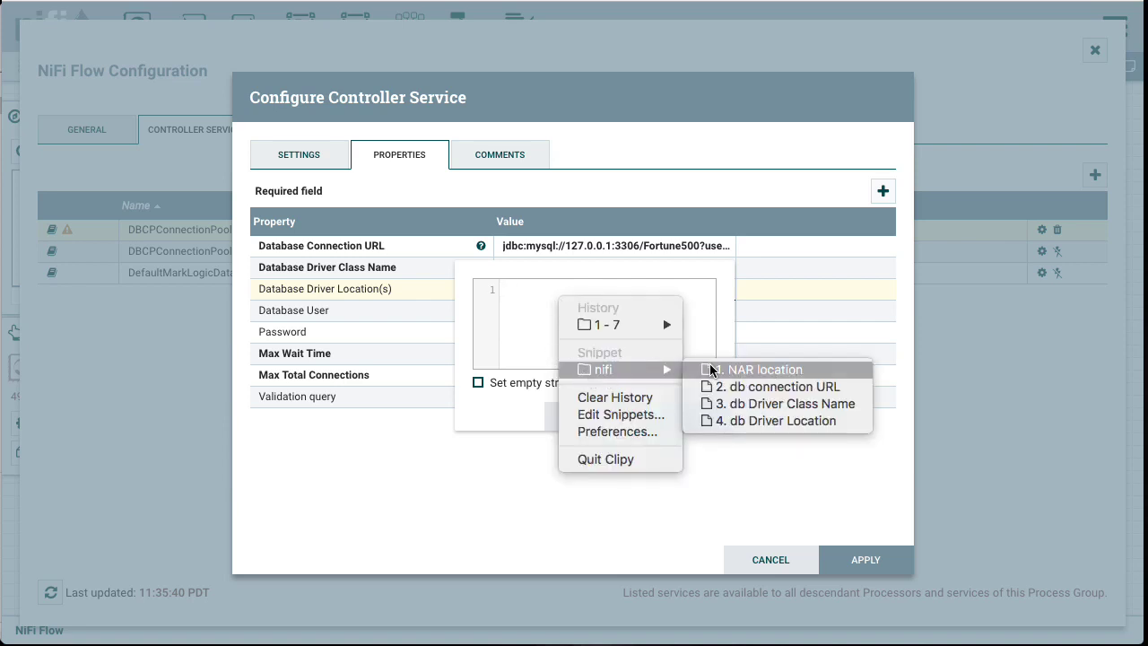
left_click(743, 423)
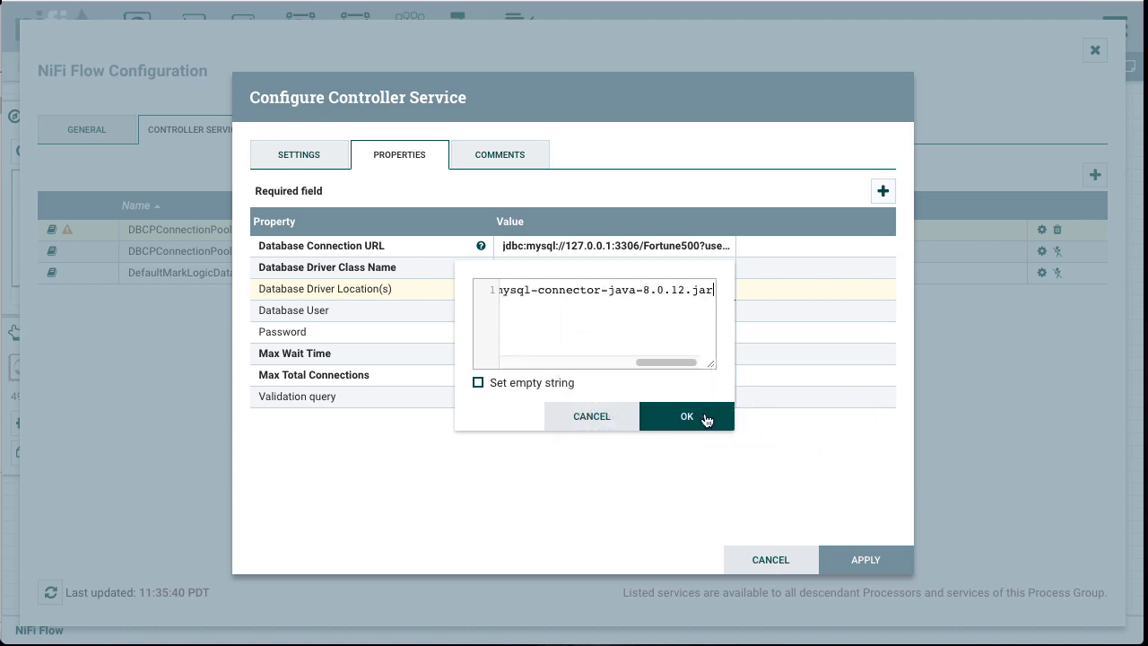
left_click(686, 416)
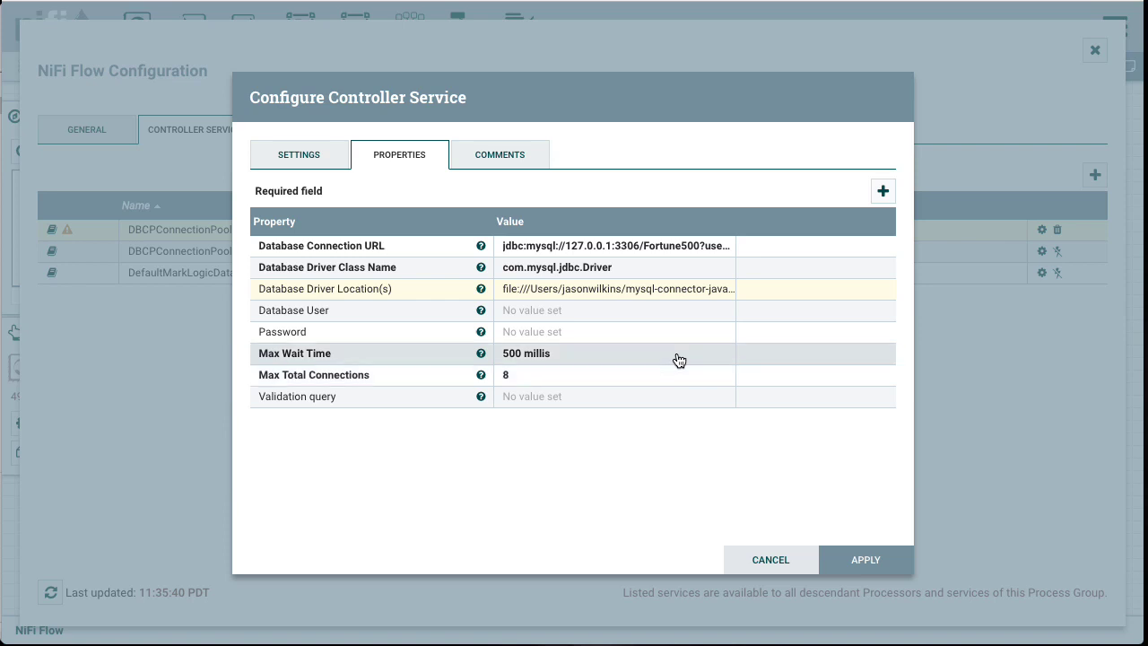
Step: Set Database User to root and apply the connection pool configuration
left_click(631, 311)
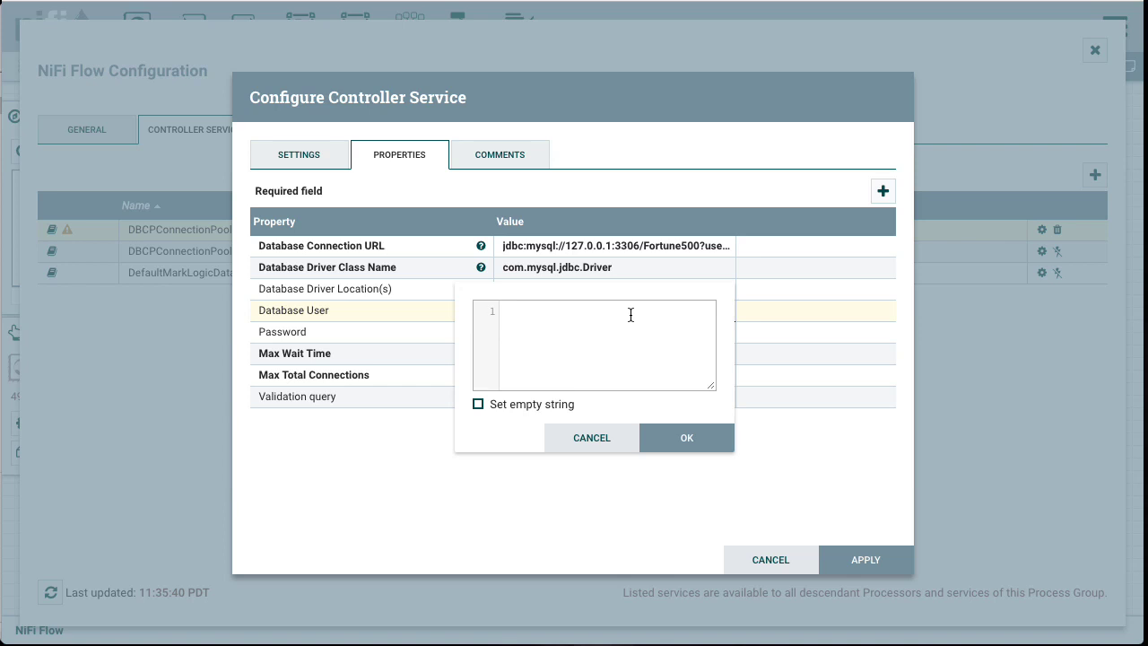
type("root")
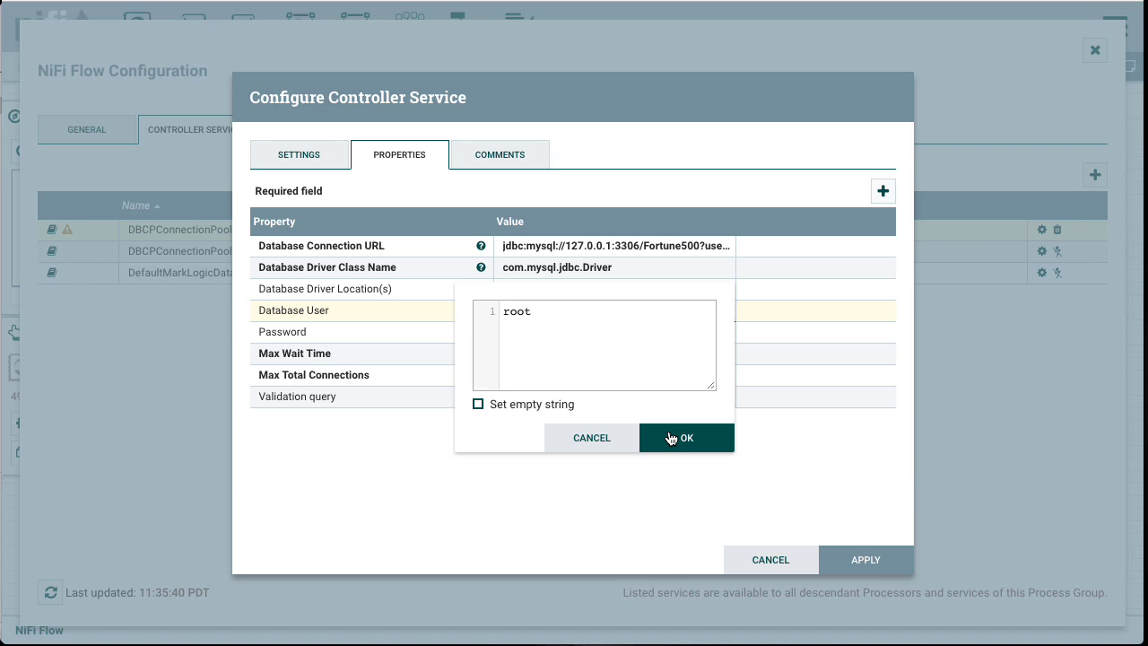
left_click(670, 438)
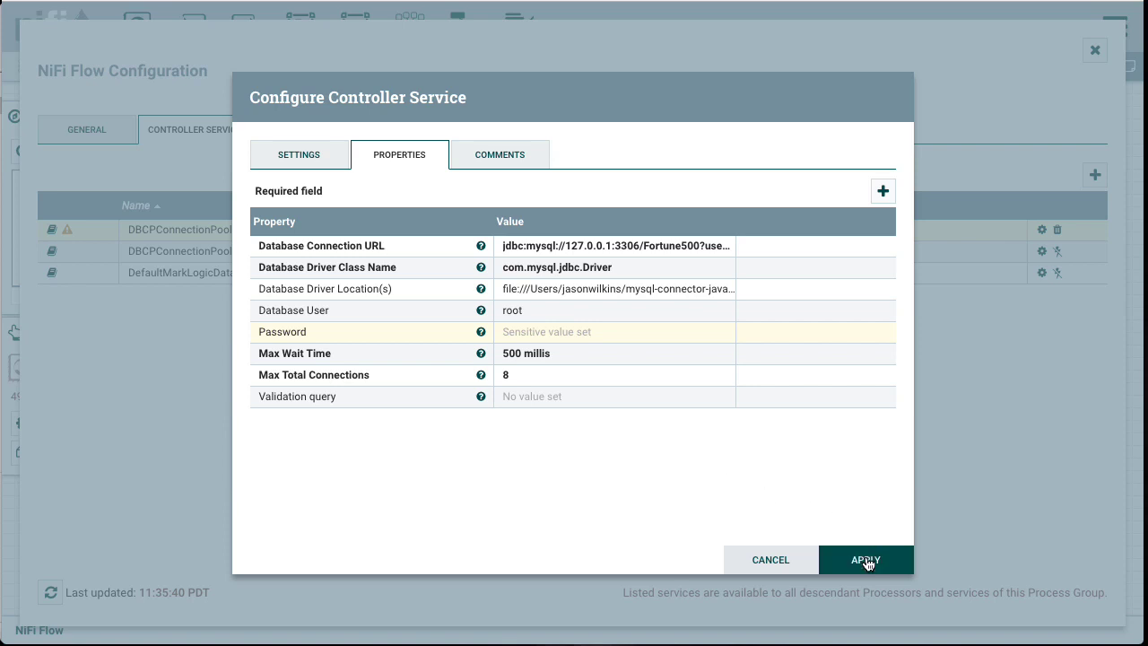
left_click(866, 561)
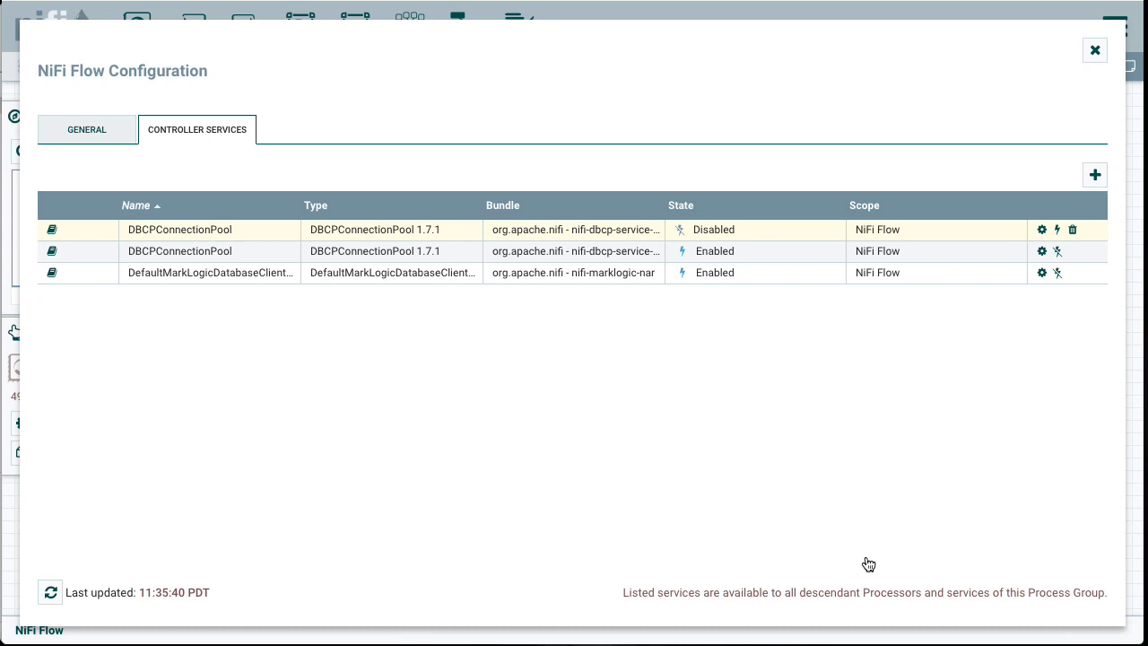
Step: Enable the newly configured DBCPConnectionPool service with service-only scope
left_click(1058, 230)
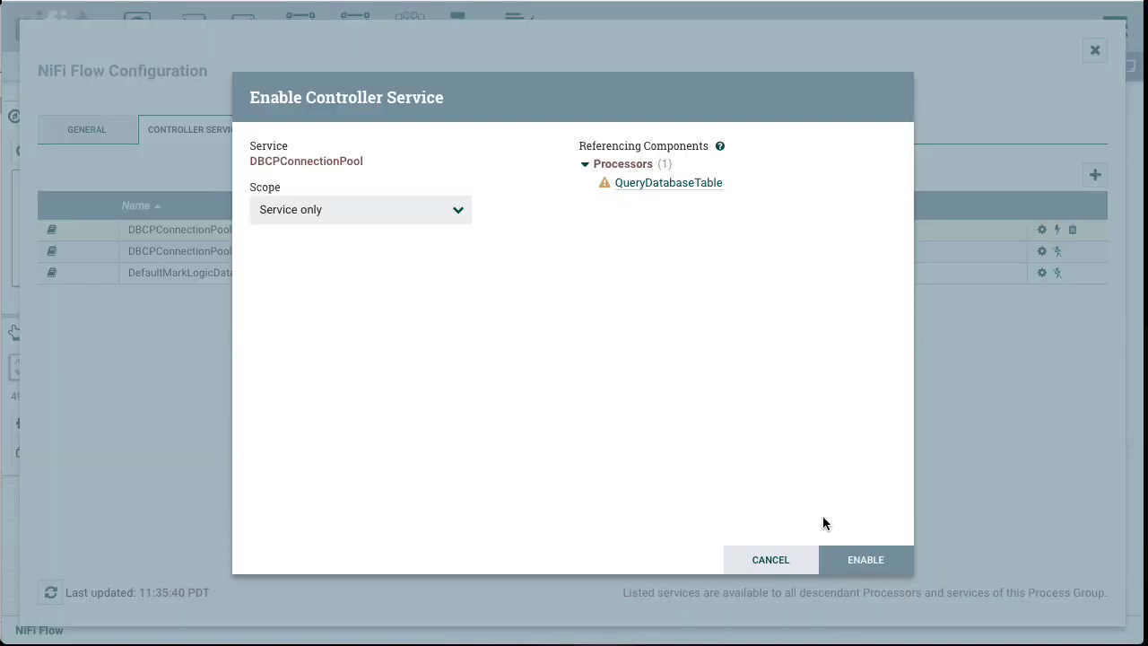
left_click(863, 562)
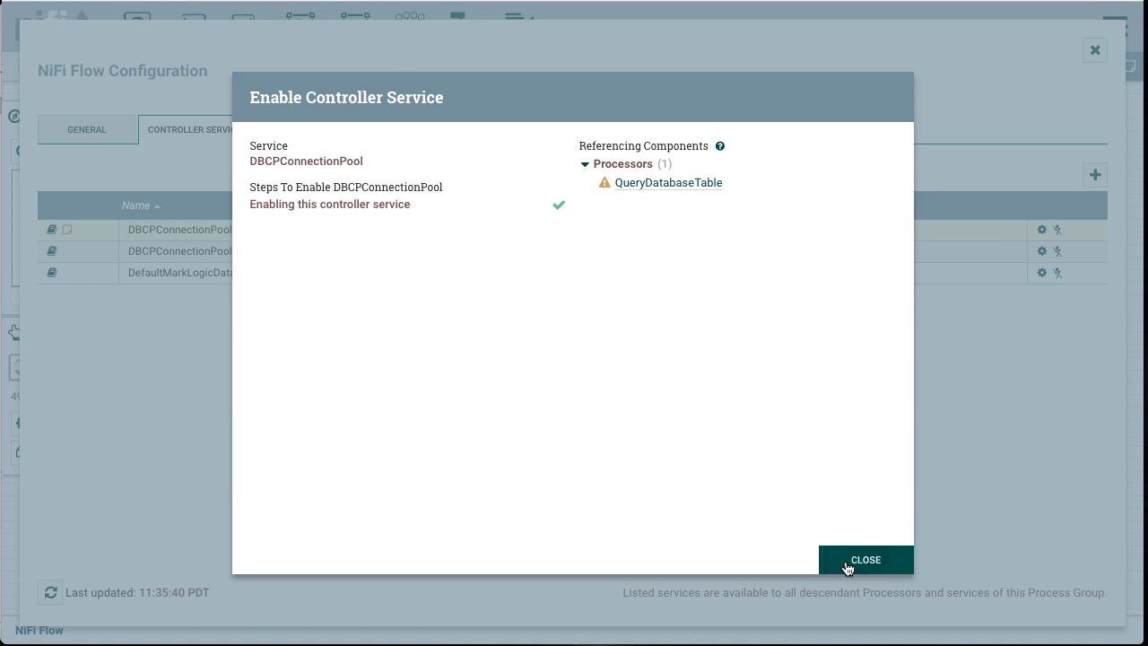
left_click(849, 565)
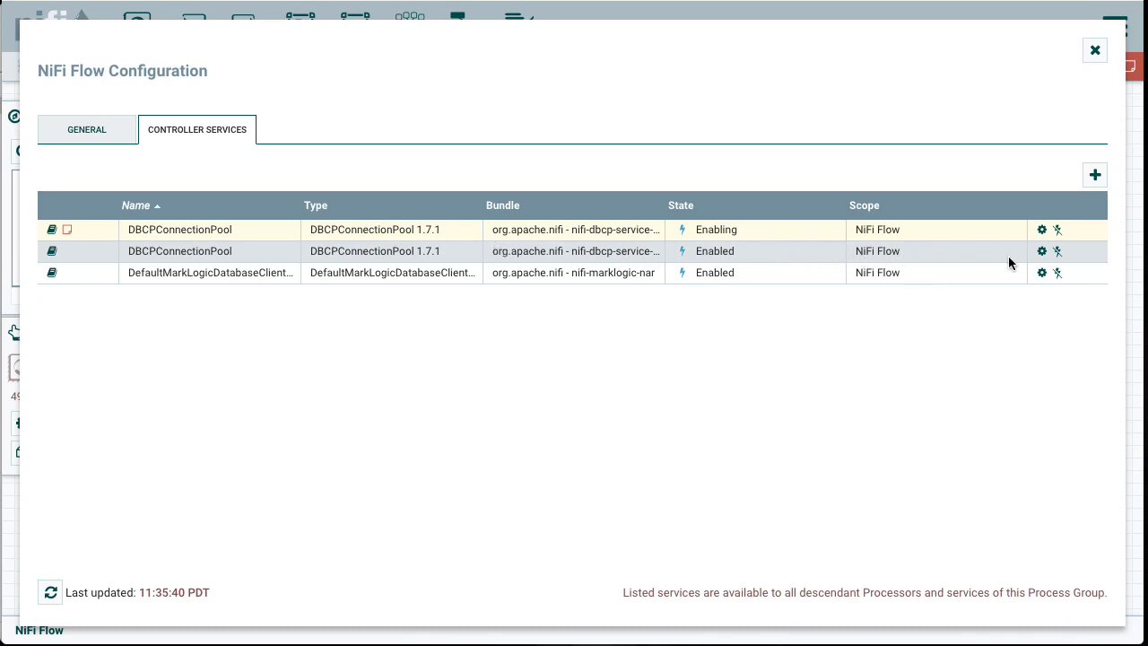
Step: Disable and delete the other, older DBCPConnectionPool controller service
left_click(1057, 252)
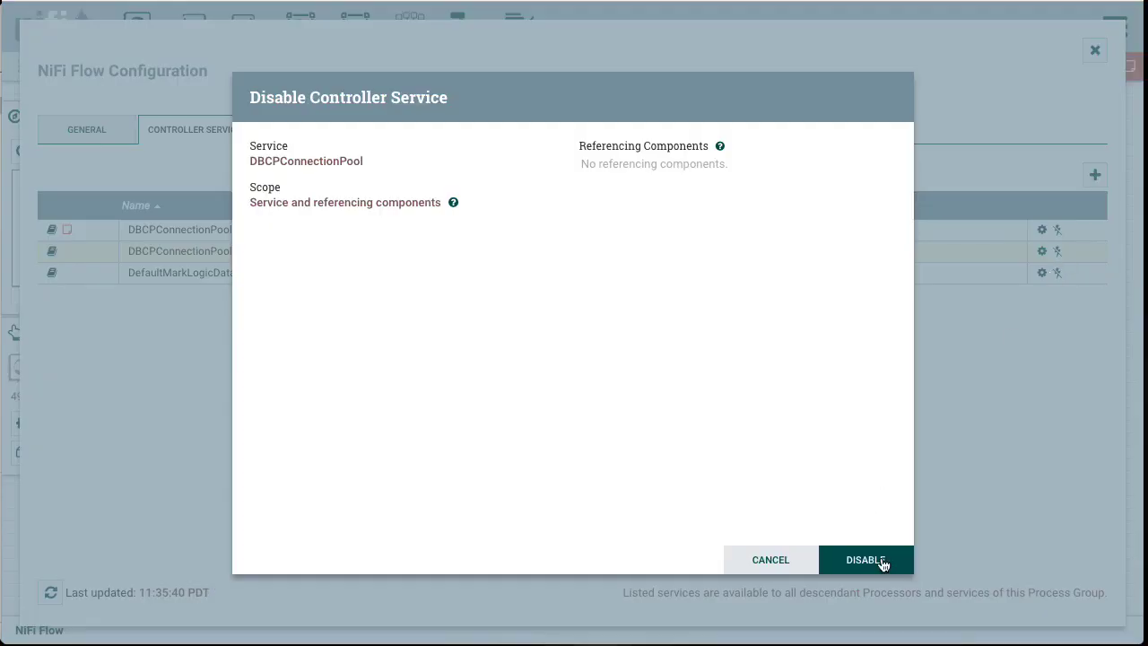
left_click(884, 567)
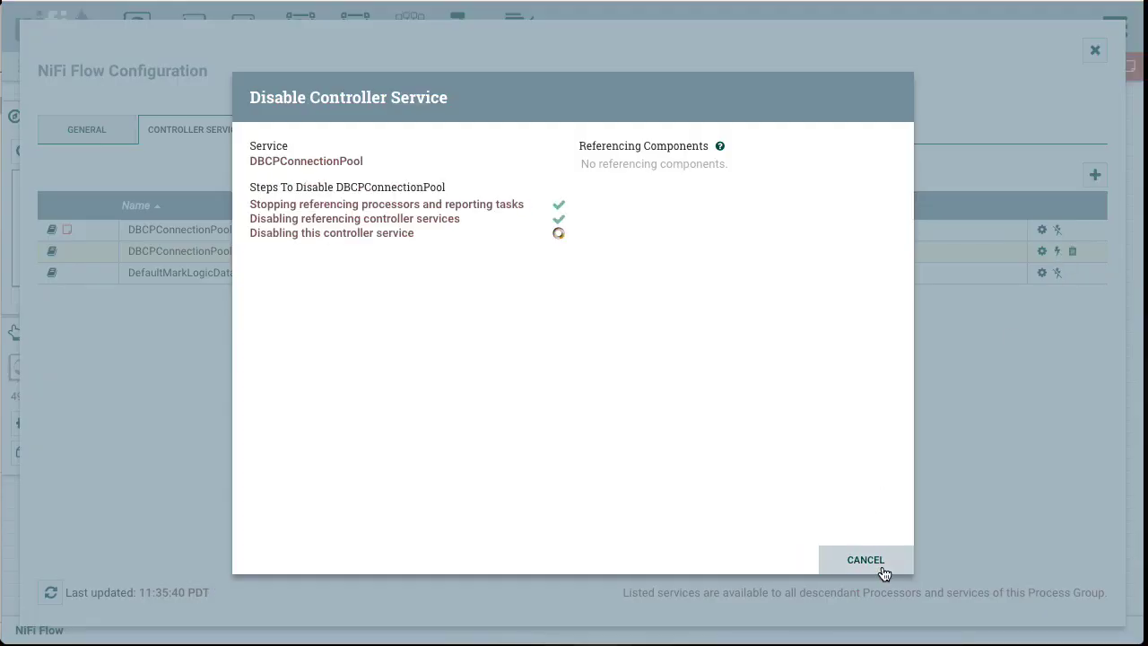
left_click(885, 573)
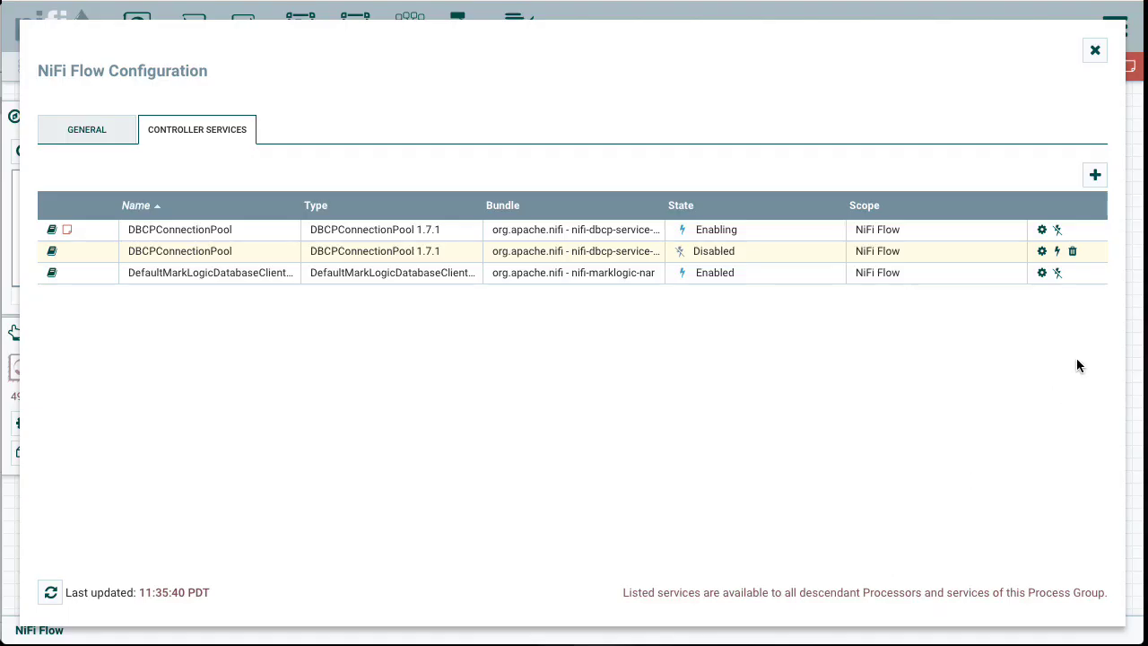
left_click(1072, 252)
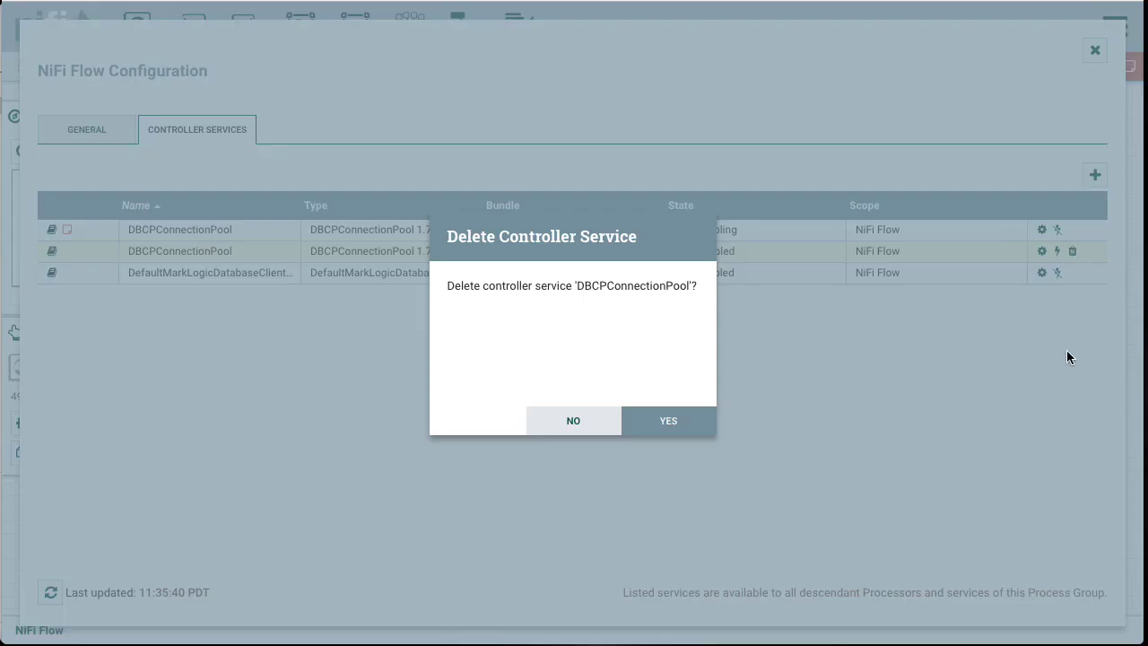
left_click(681, 419)
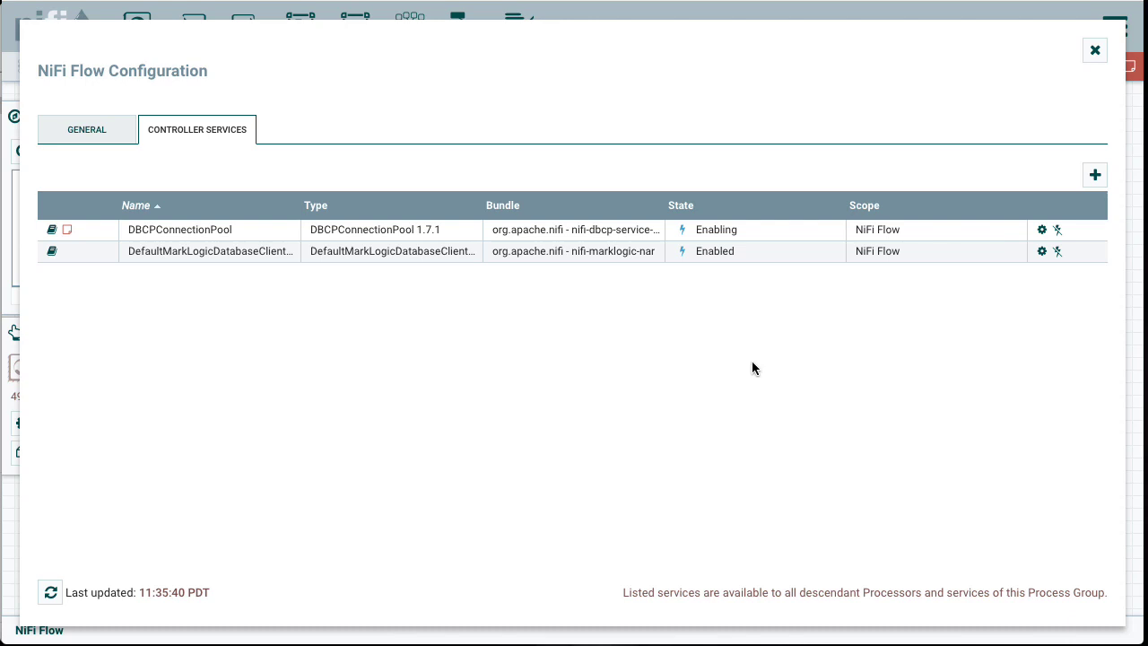
Step: Disable and delete the DefaultMarkLogicDatabaseClientService controller service, then close the flow configuration
left_click(1057, 252)
left_click(866, 564)
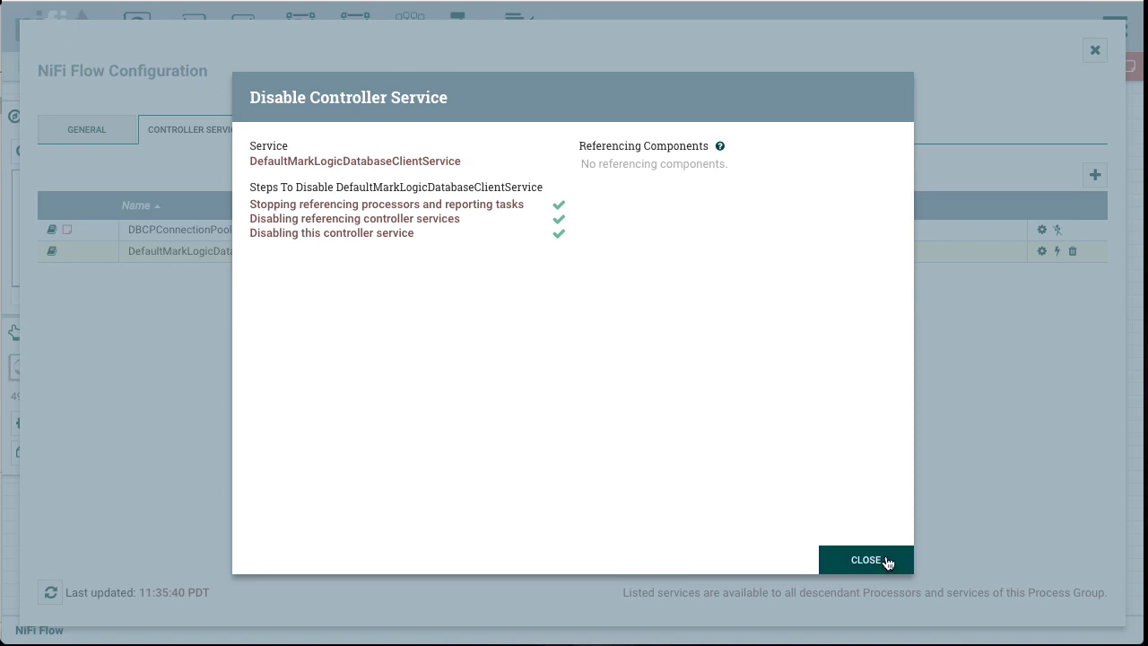
left_click(887, 562)
left_click(1072, 252)
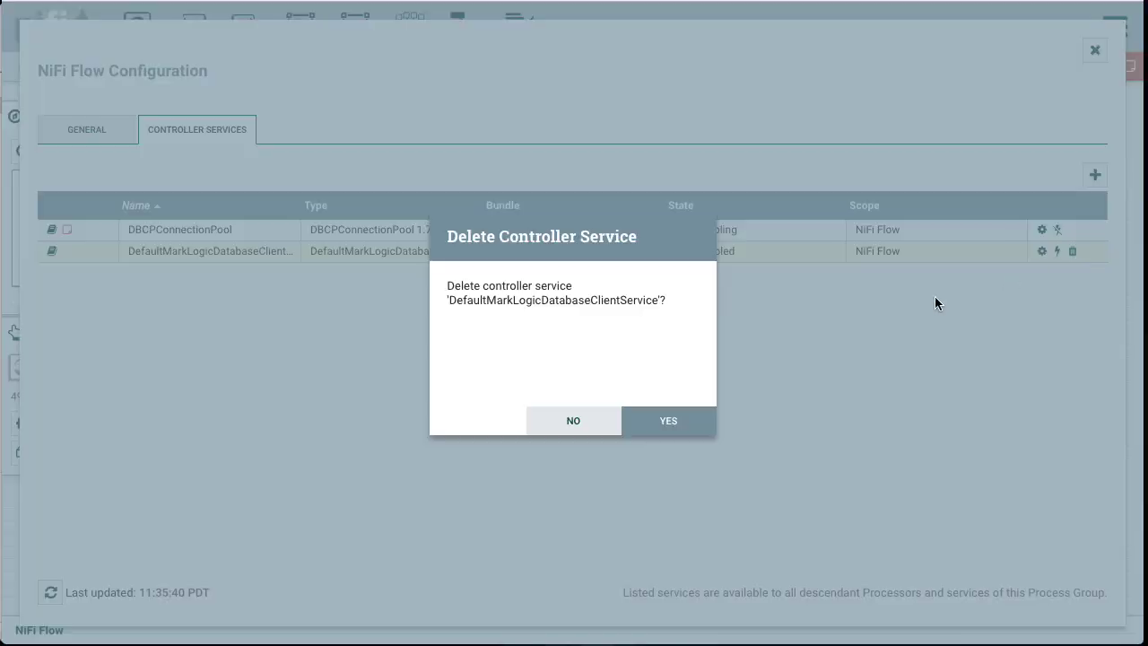
left_click(700, 421)
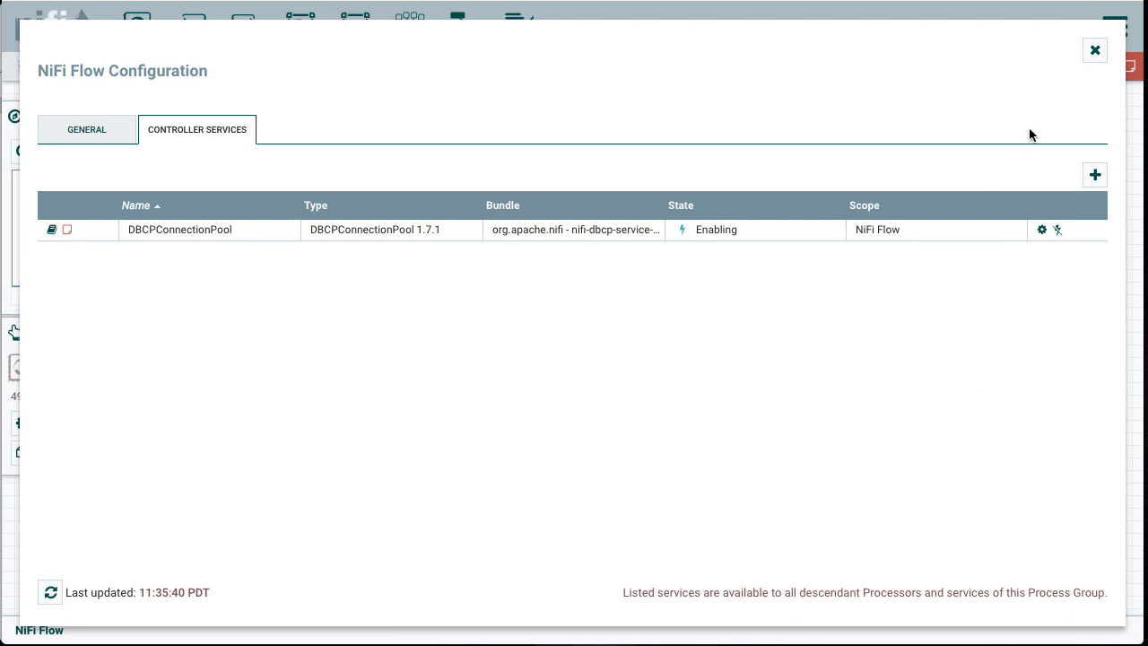
left_click(1095, 52)
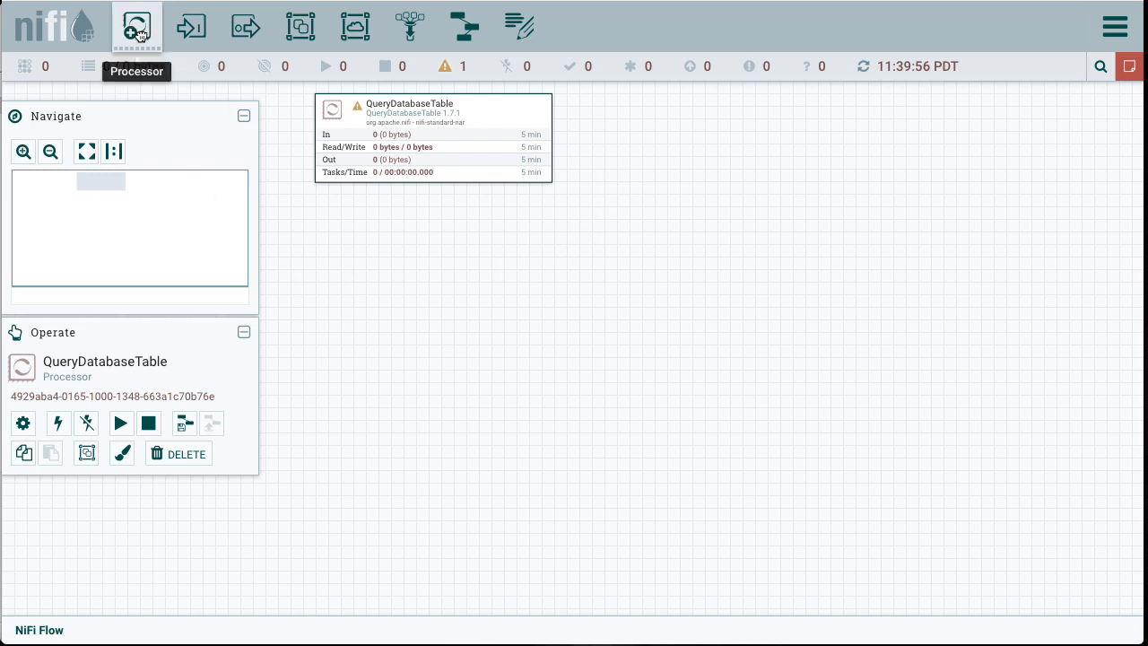
Step: Add a SplitAvro processor to the canvas and place it below QueryDatabaseTable
left_click_drag(135, 28, 352, 269)
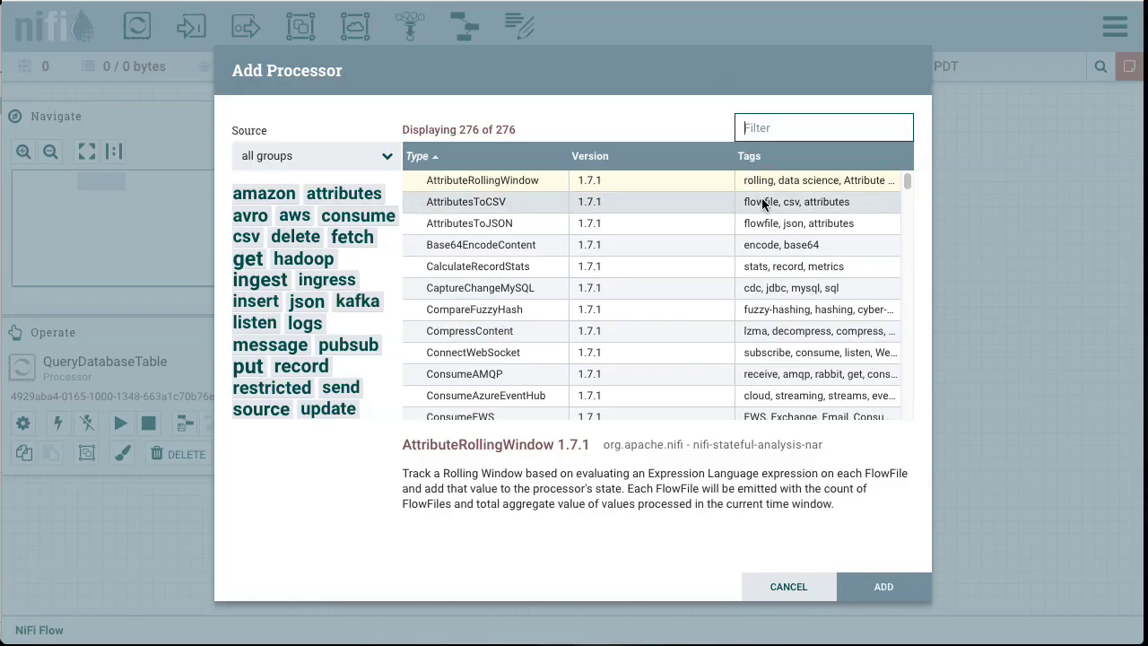
type("spli")
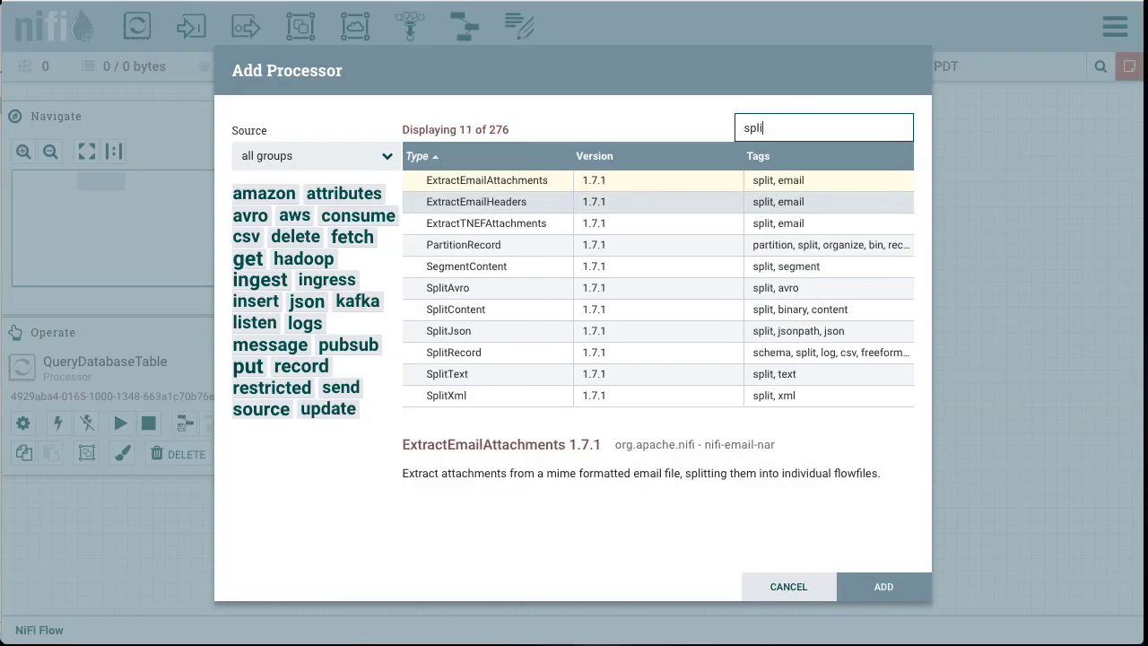
type("t")
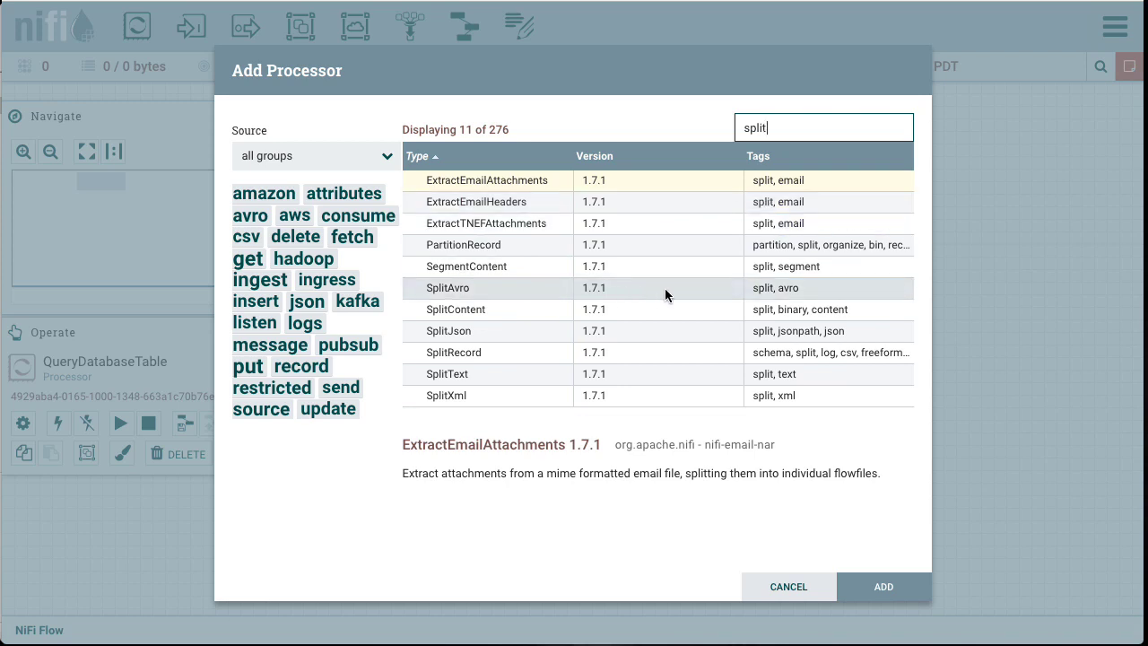
left_click(501, 287)
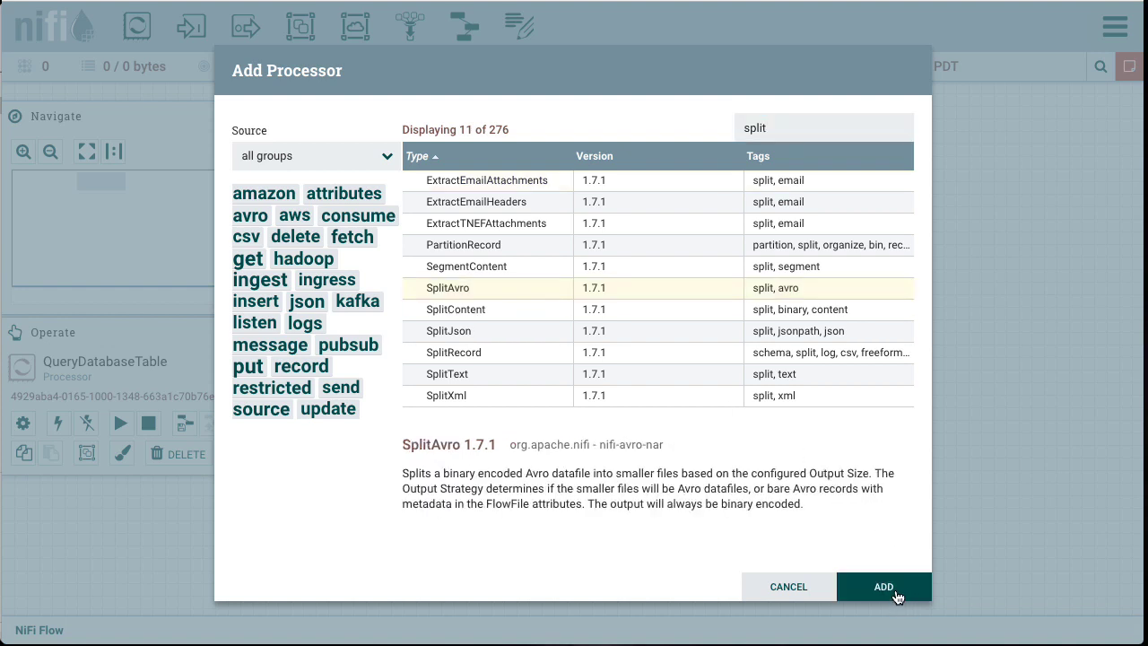
left_click(895, 596)
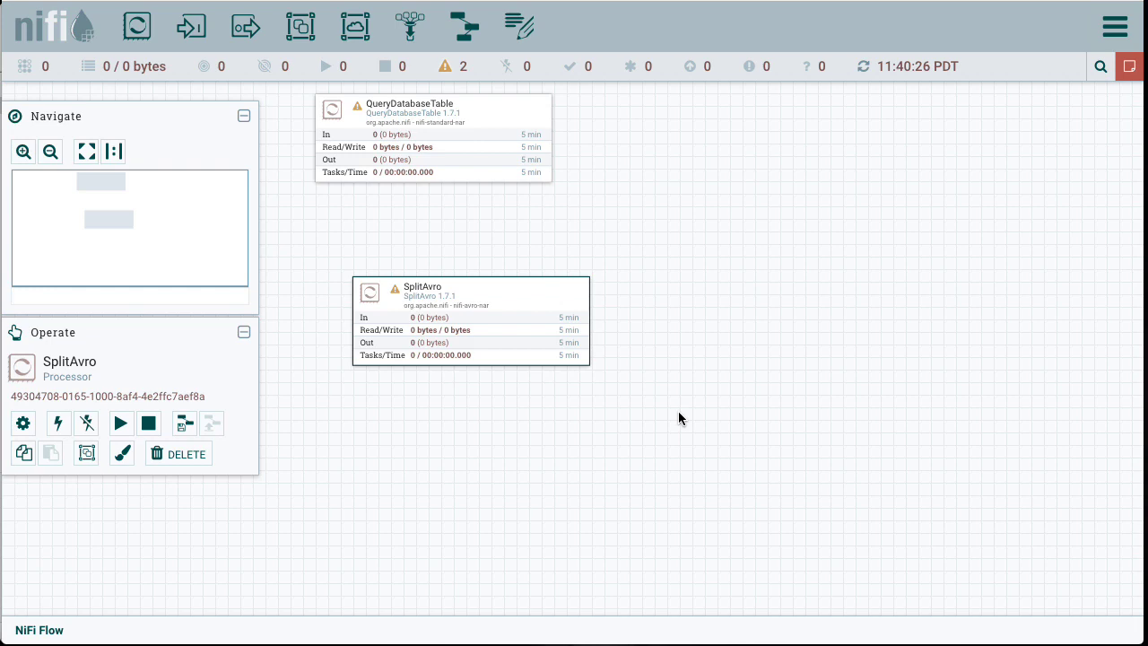
left_click_drag(523, 305, 485, 254)
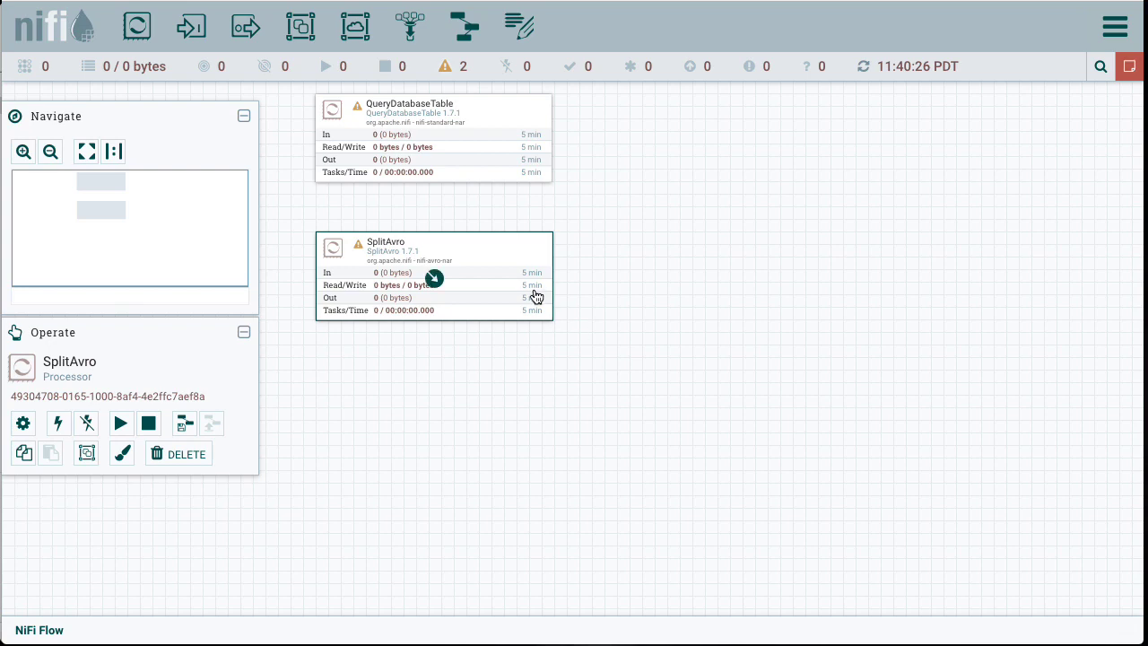
Step: Configure SplitAvro to automatically terminate the original relationship and apply
right_click(511, 248)
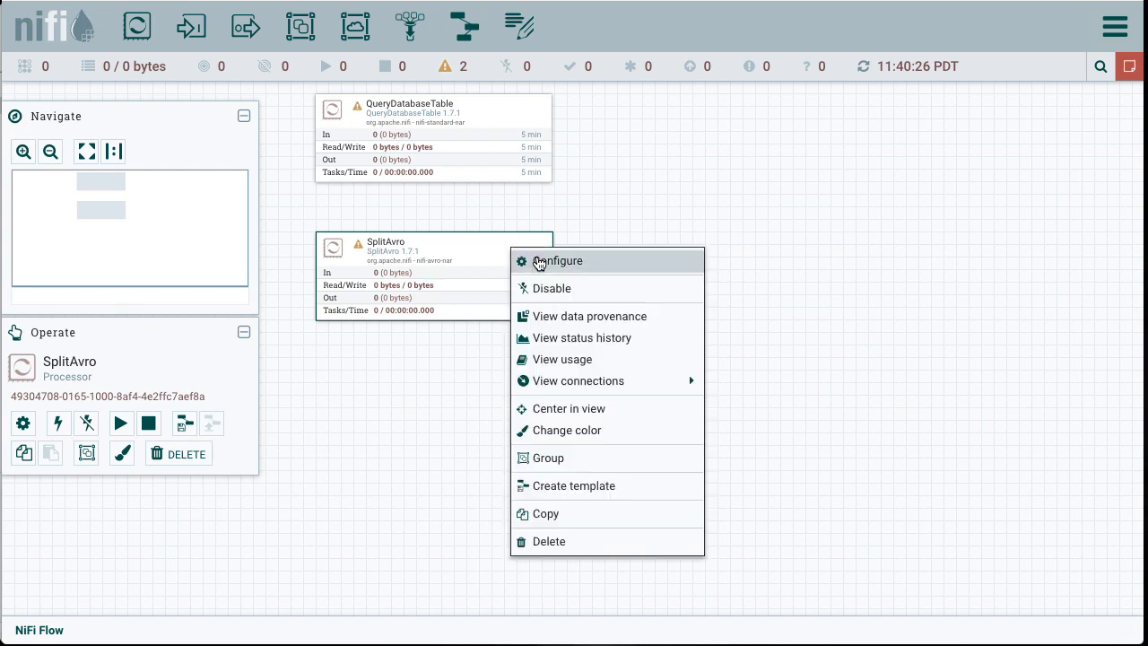
left_click(539, 260)
left_click(320, 164)
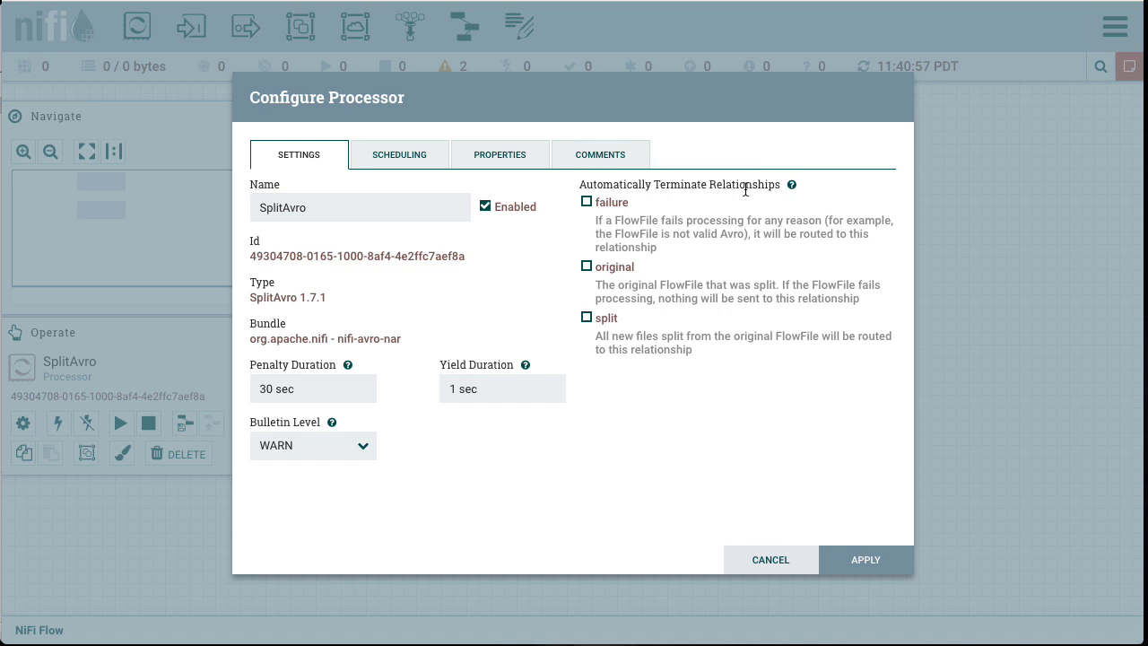
left_click(587, 268)
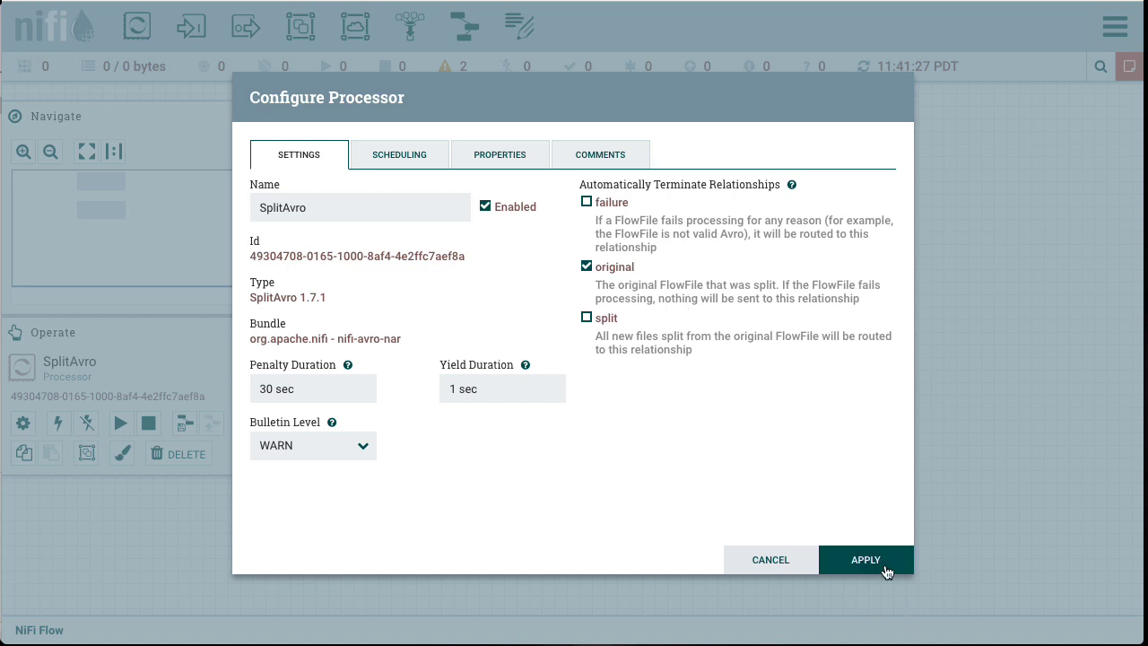
left_click(886, 573)
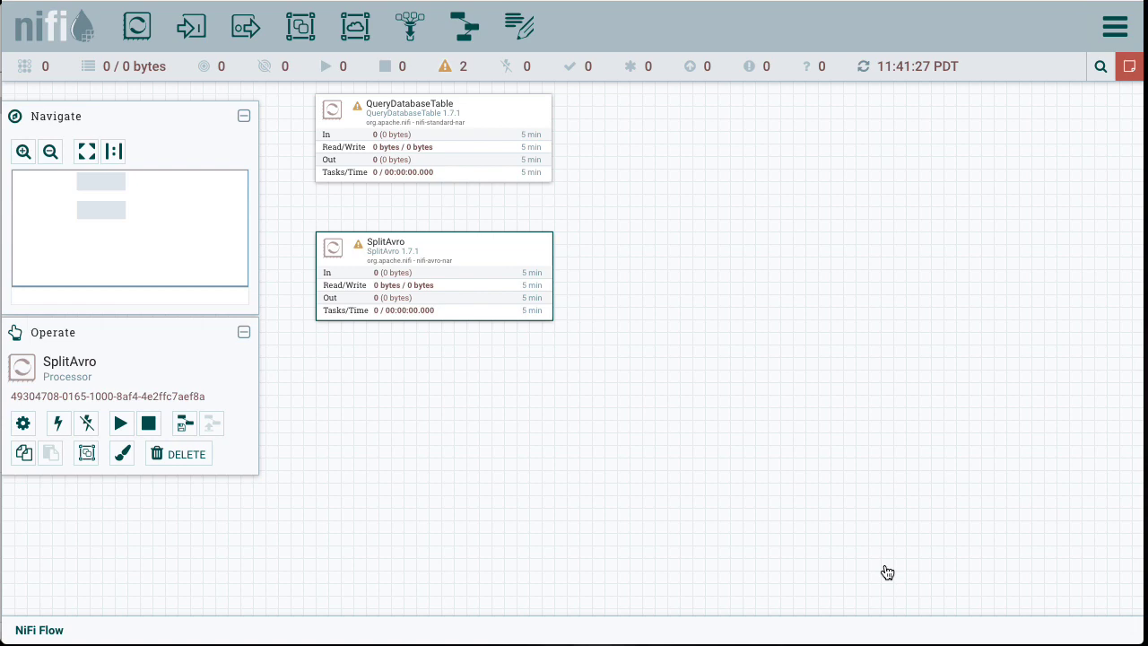
Step: Connect QueryDatabaseTable to SplitAvro for the success relationship
mouse_move(433, 143)
left_click(438, 148)
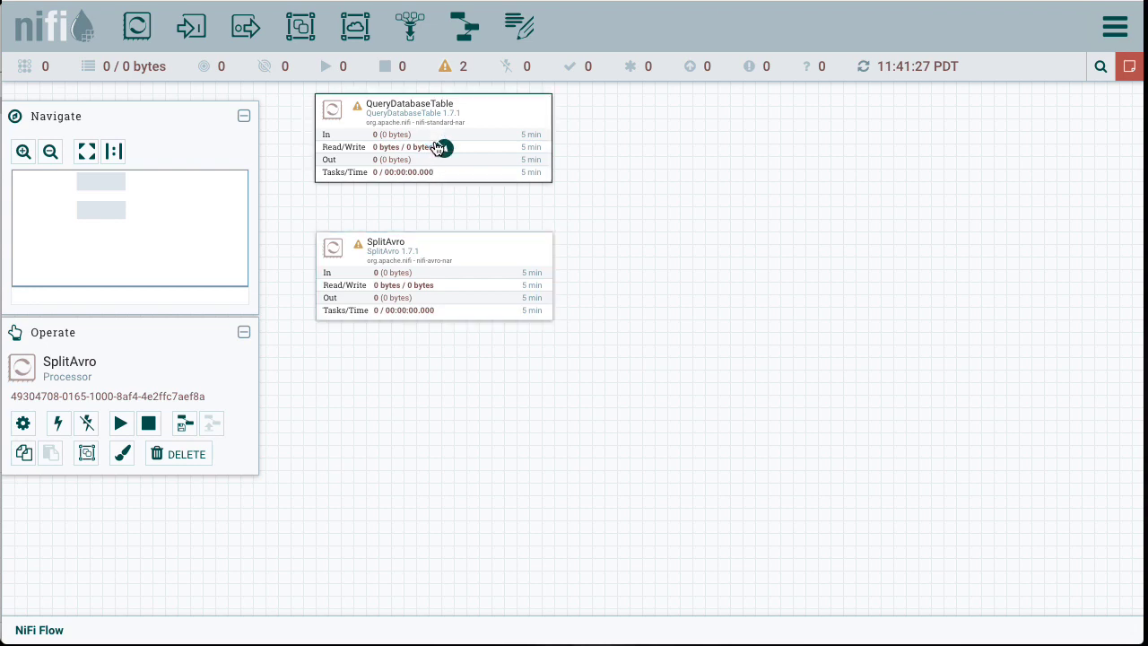
left_click_drag(437, 148, 433, 261)
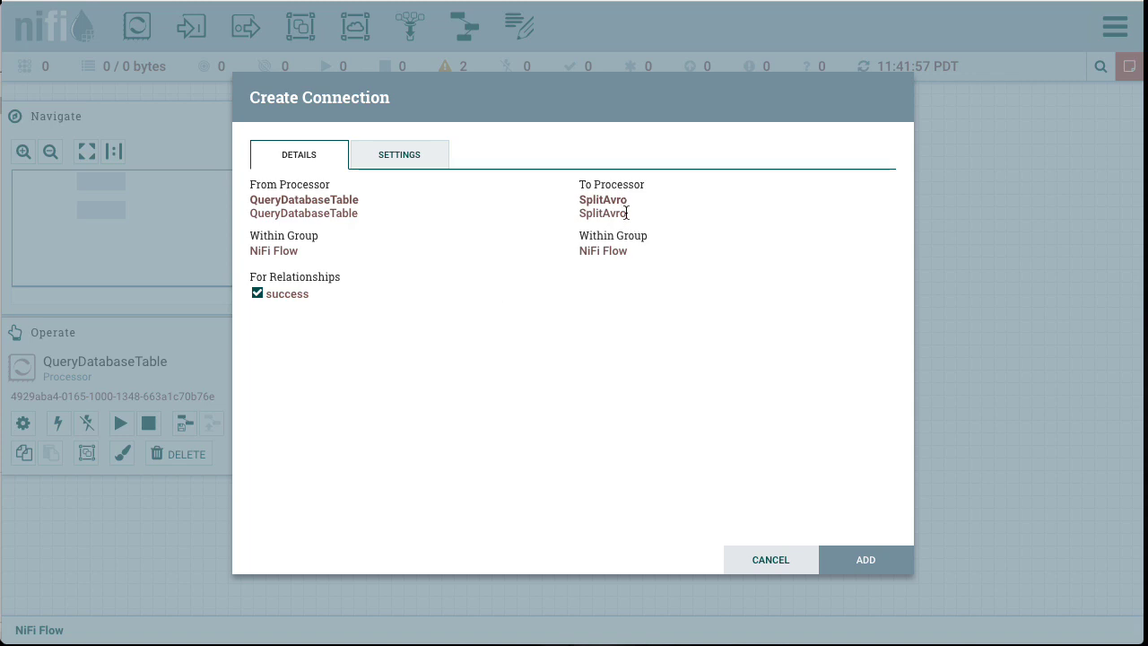
left_click(866, 558)
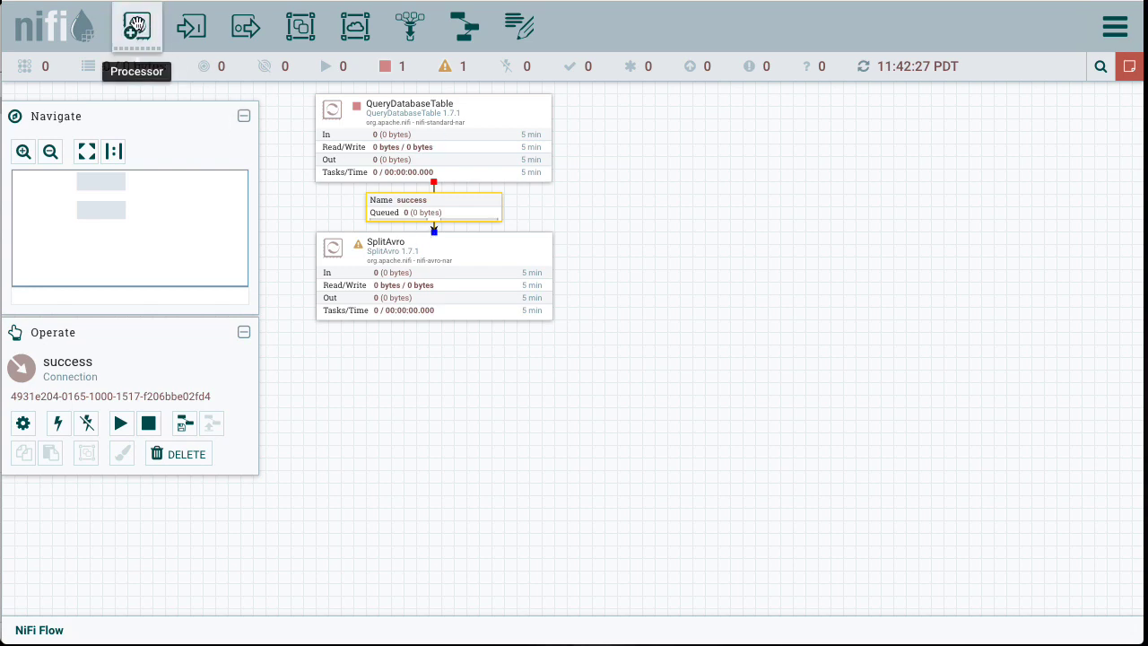
Step: Add a ConvertAvroToJSON processor and place it below SplitAvro
left_click_drag(137, 27, 371, 418)
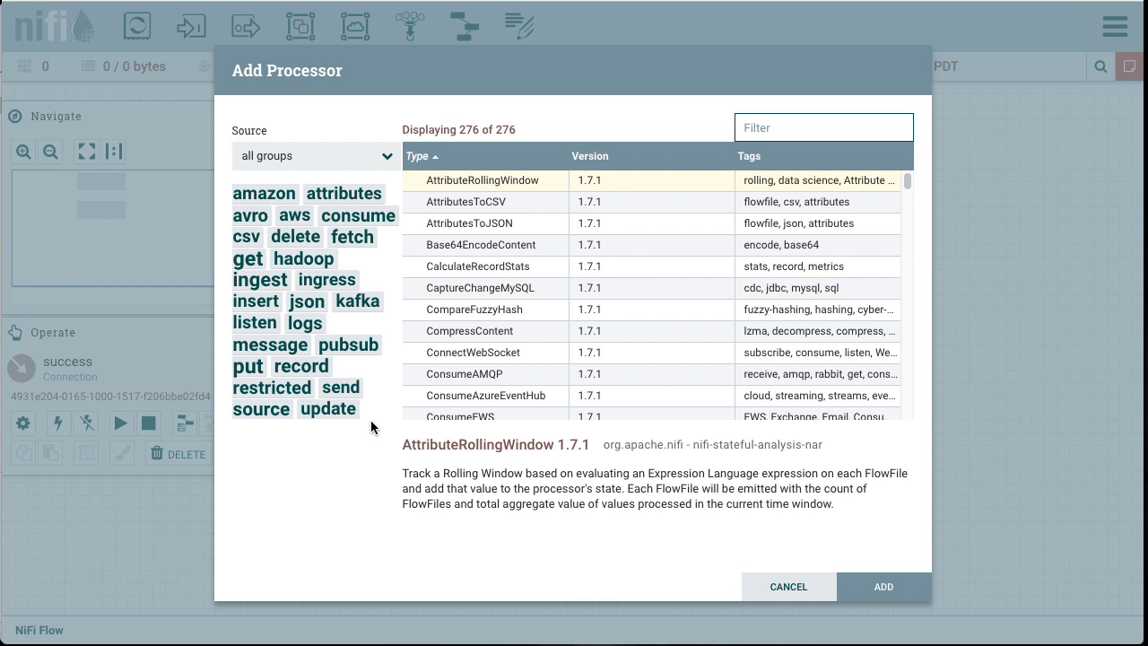
type("convert")
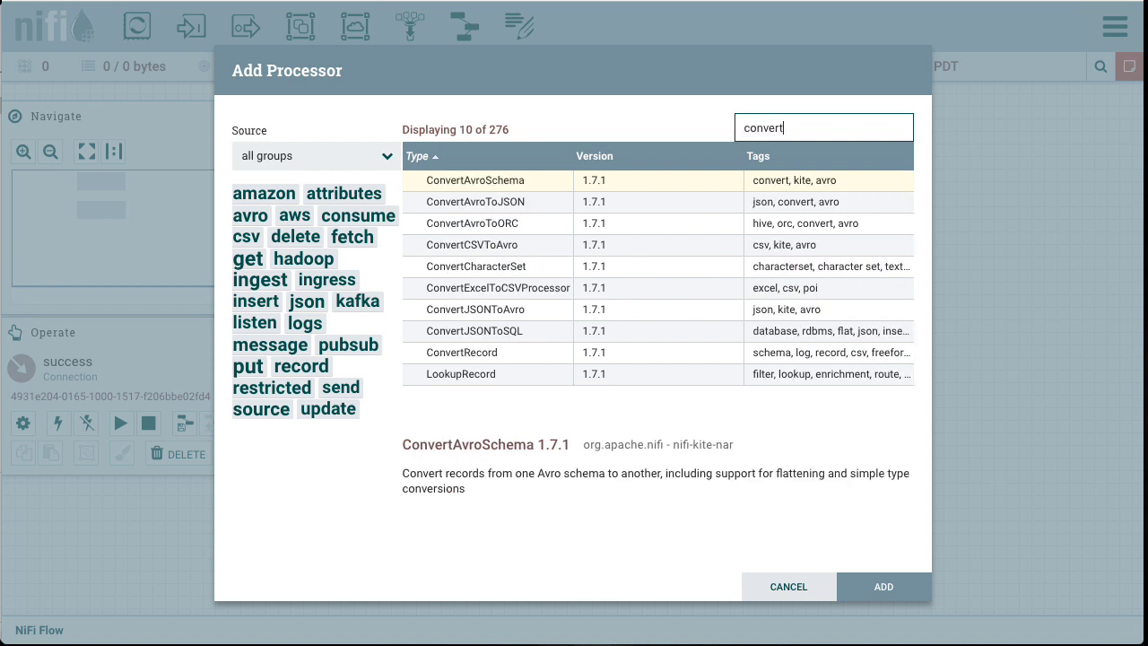
left_click(486, 204)
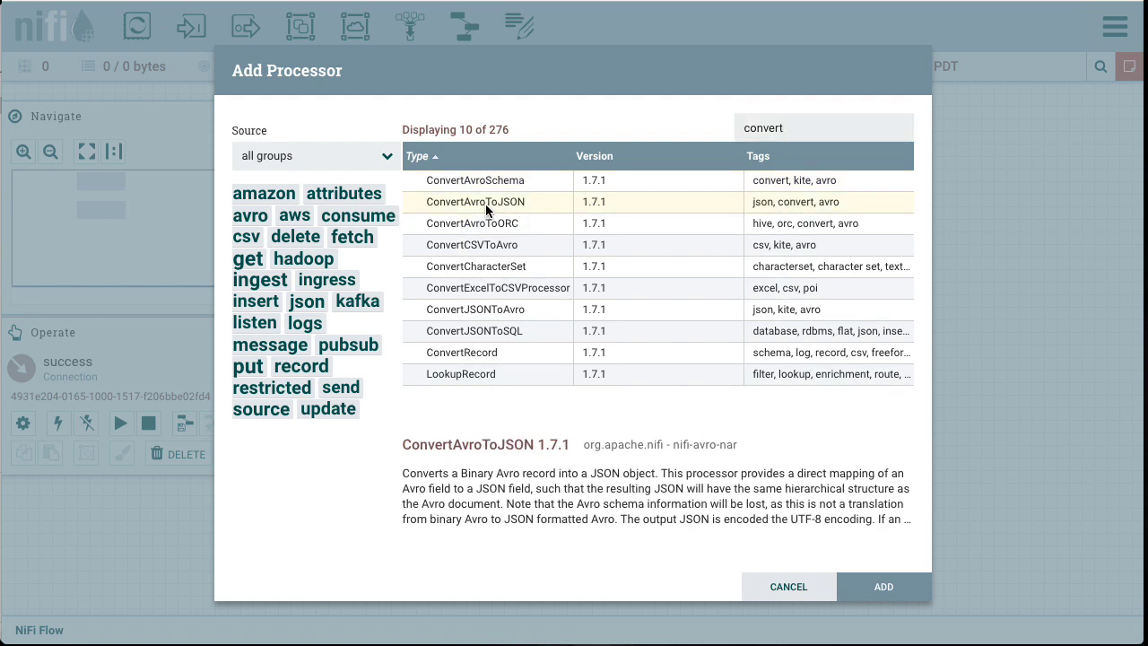
left_click(882, 587)
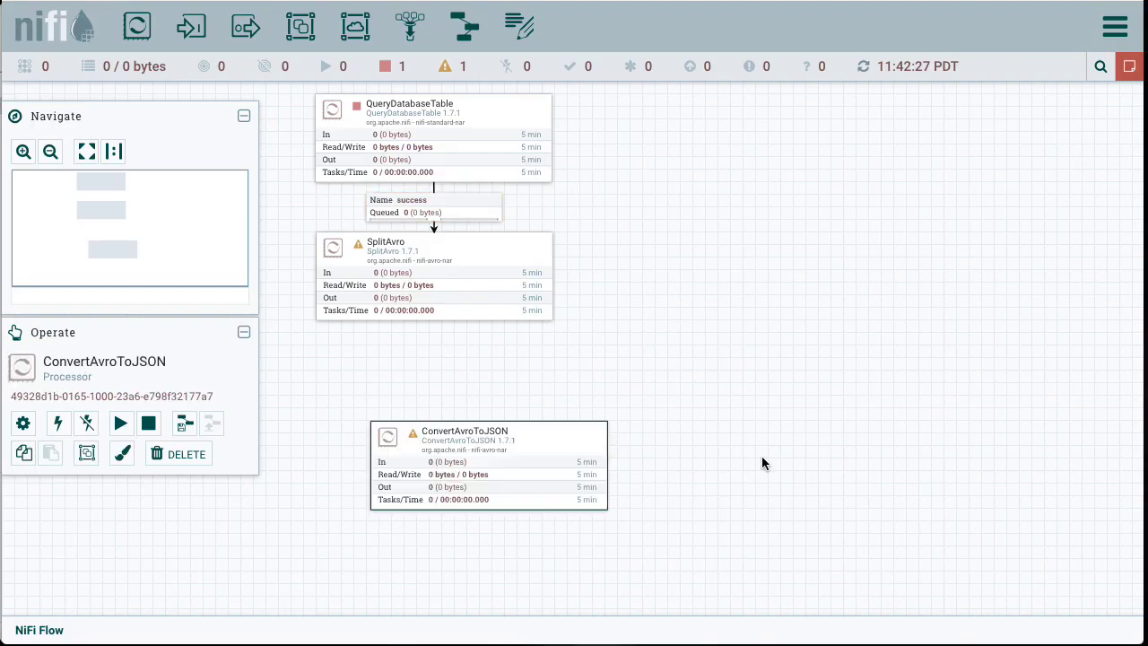
left_click_drag(577, 441, 513, 385)
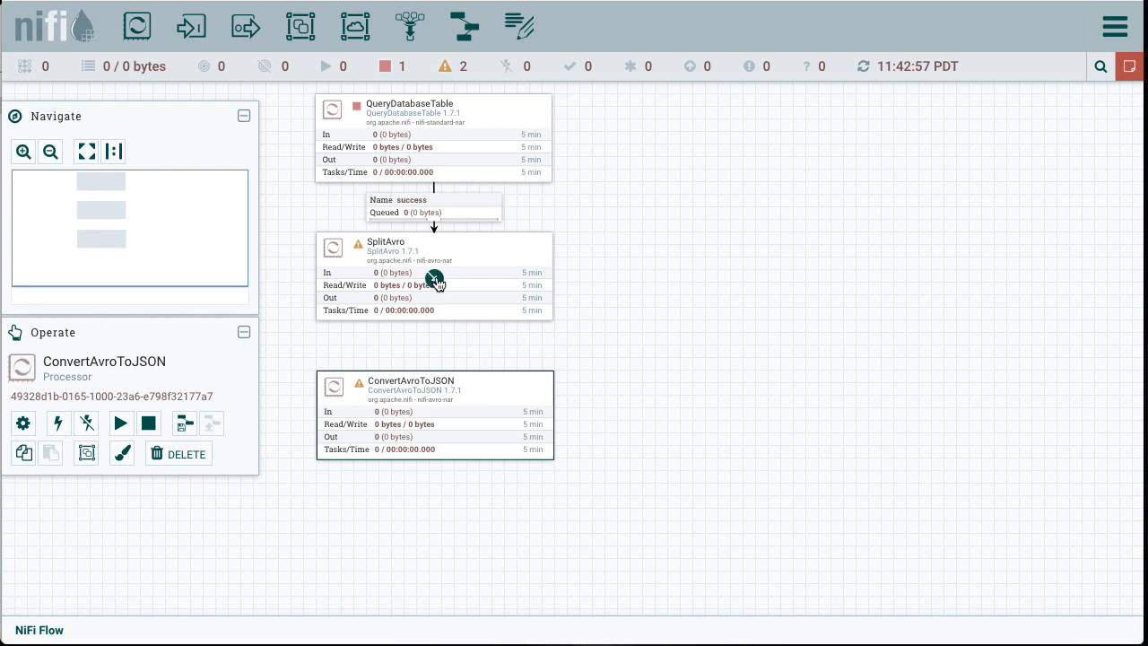
Step: Connect SplitAvro to ConvertAvroToJSON for the split relationship
left_click(440, 284)
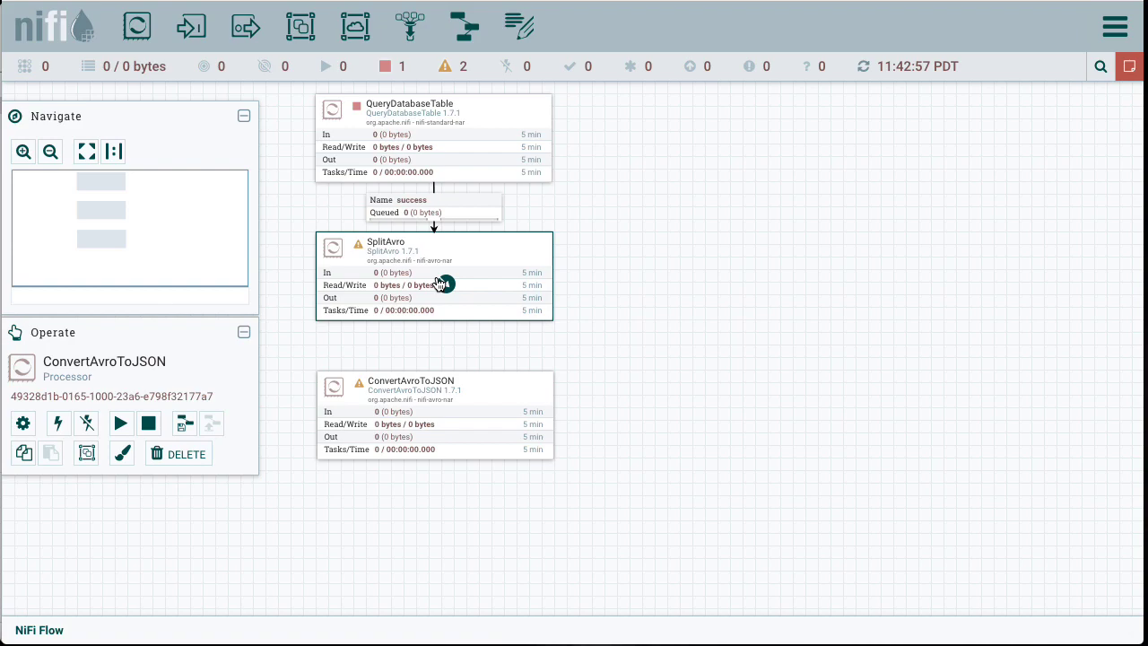
left_click_drag(446, 283, 440, 436)
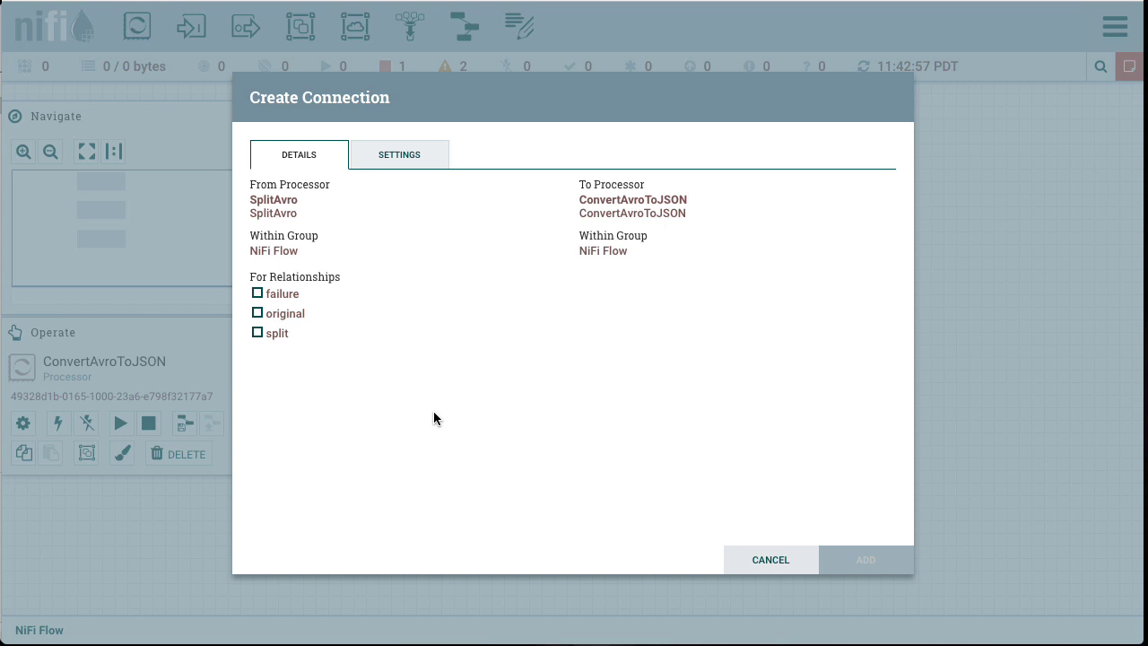
left_click(257, 332)
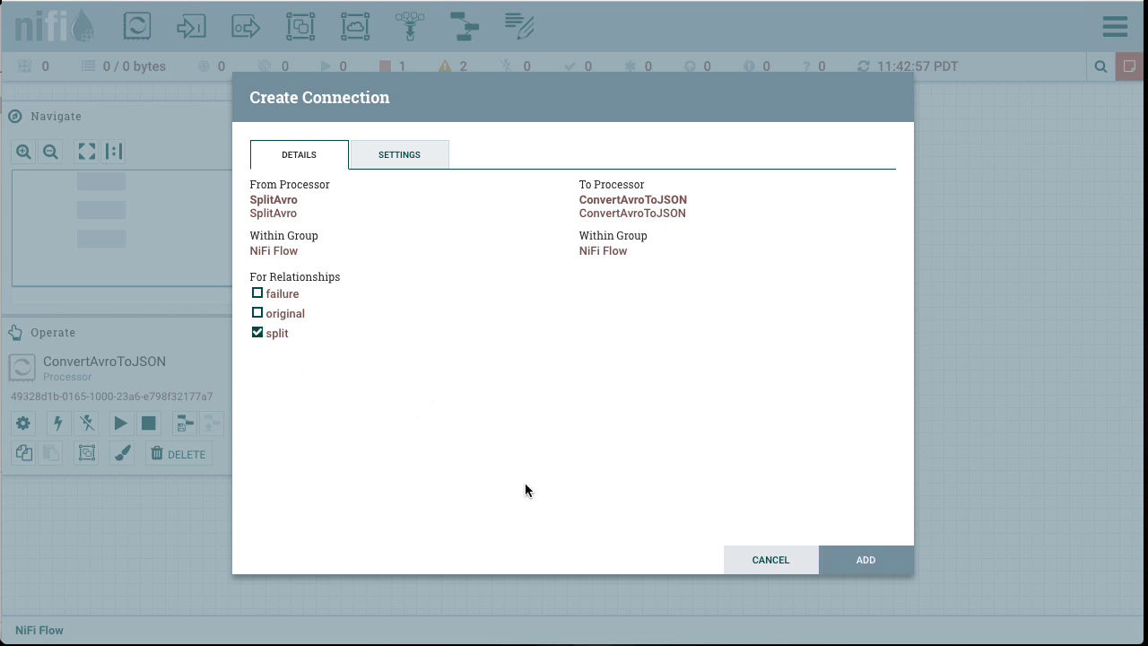
left_click(859, 561)
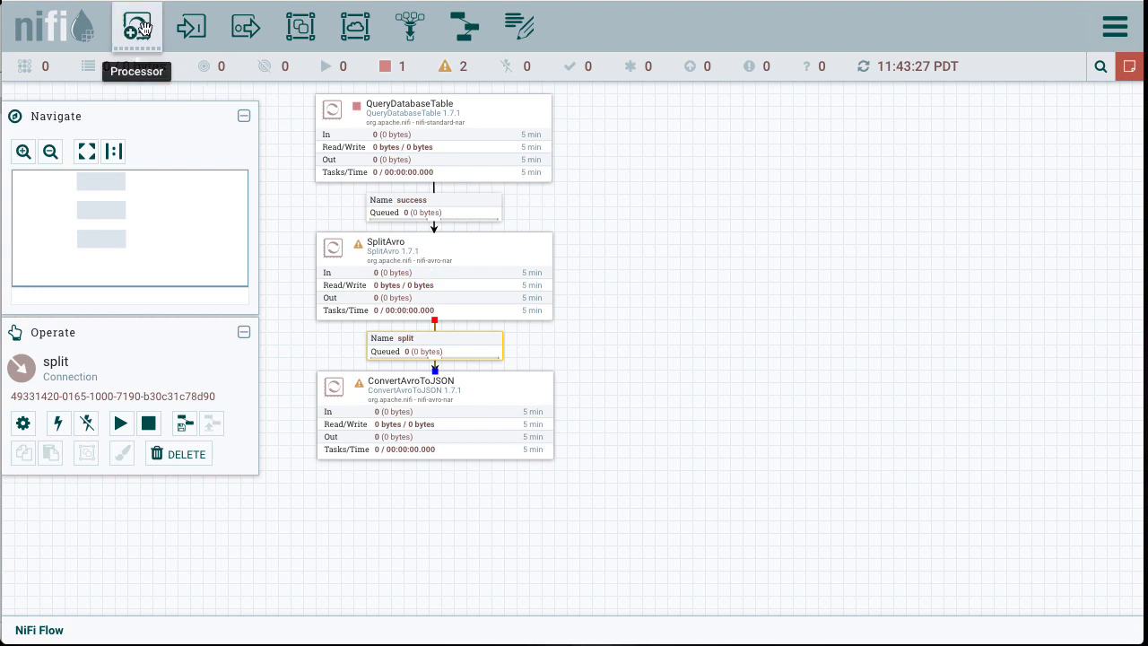
Step: Add a PutMarkLogic processor and place it below ConvertAvroToJSON
left_click_drag(137, 25, 386, 533)
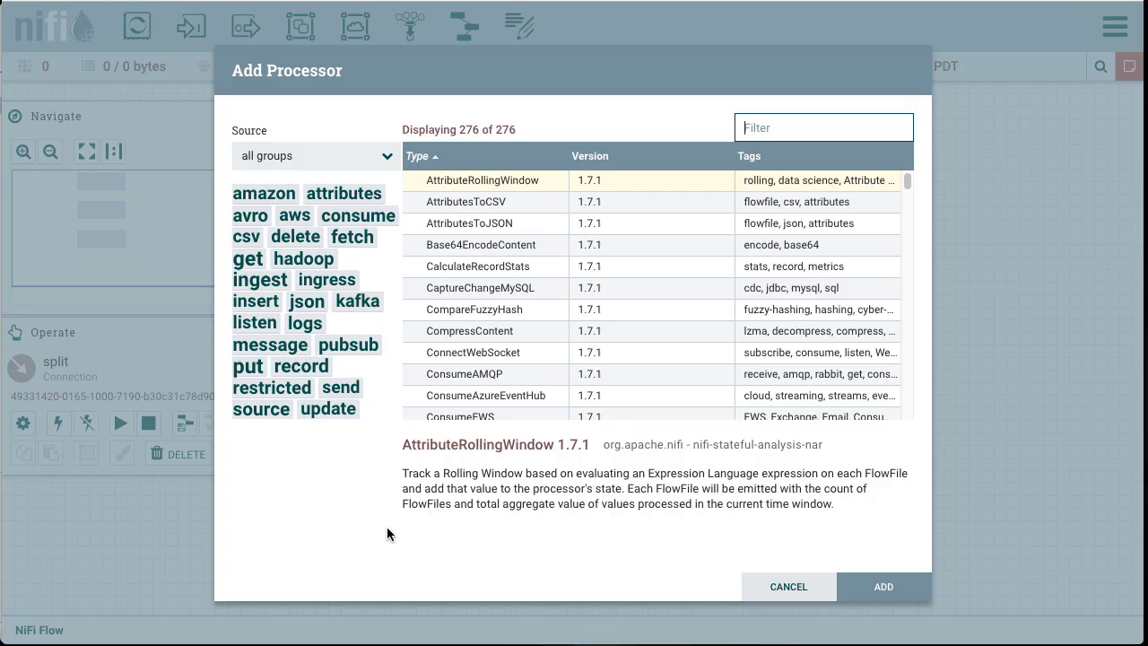
type("markl")
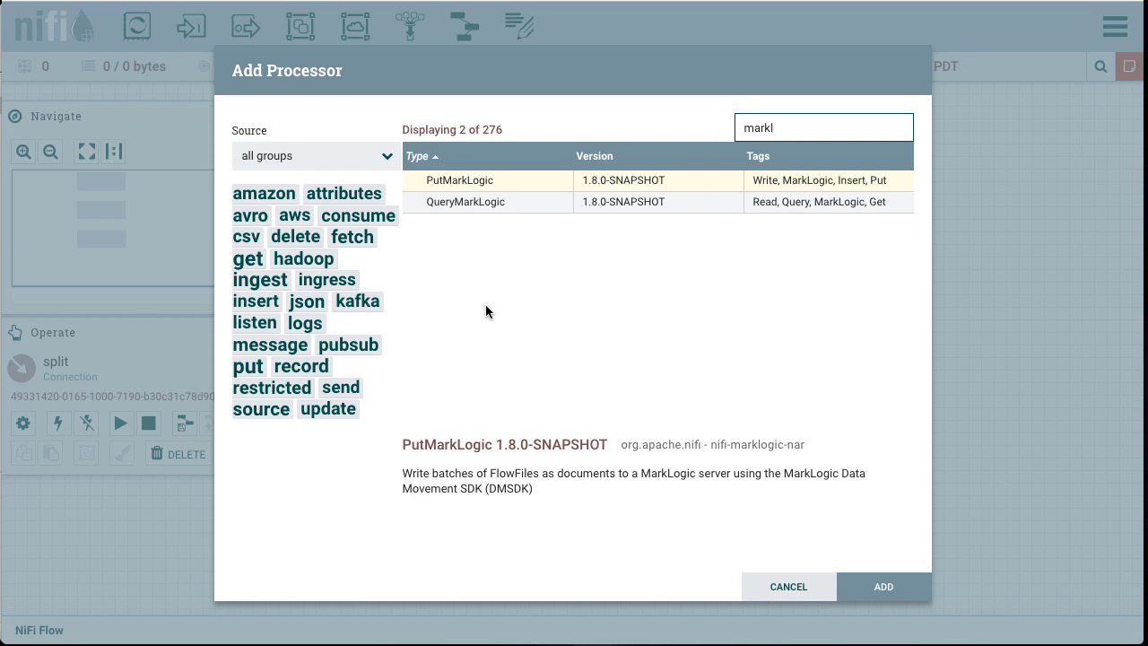
left_click(523, 182)
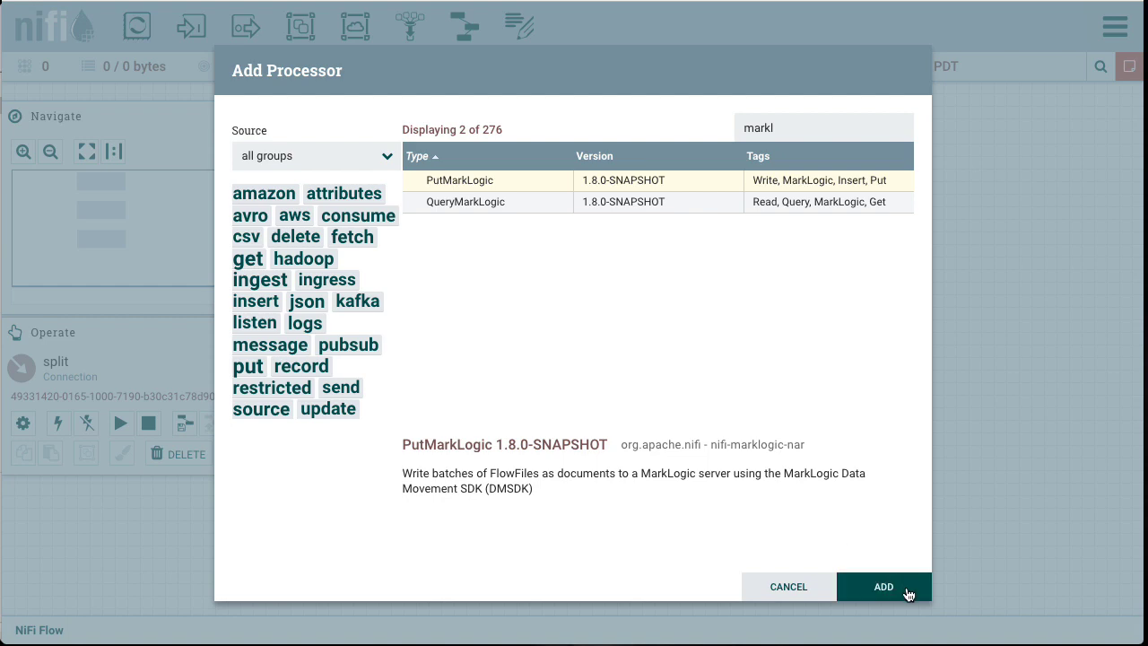
left_click(908, 594)
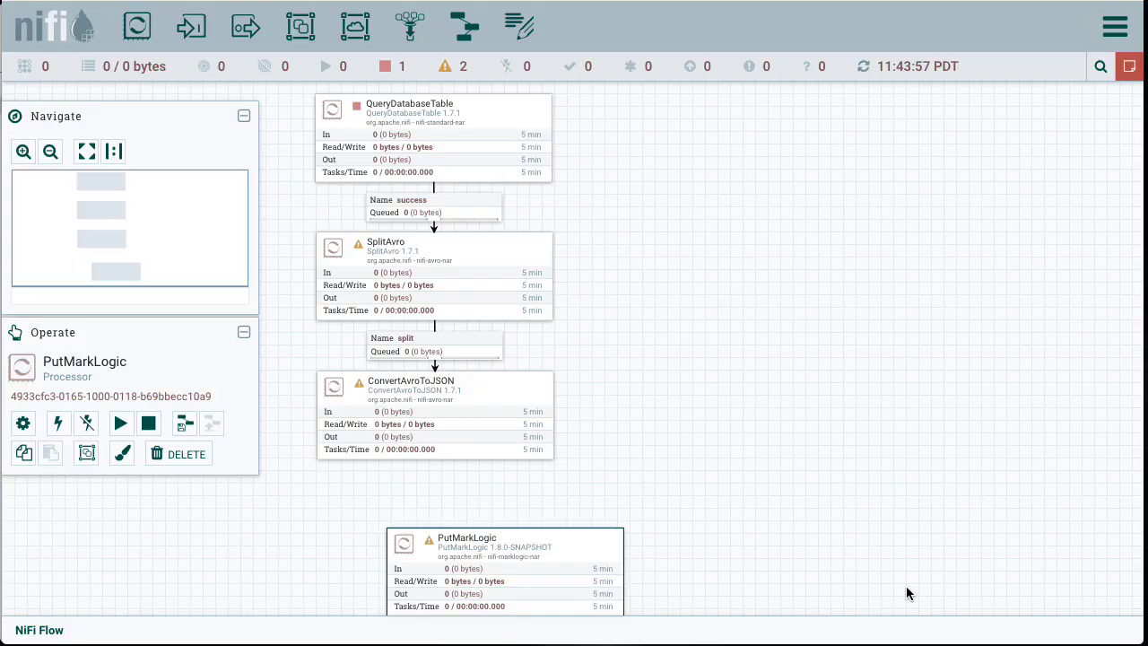
left_click_drag(590, 558, 519, 538)
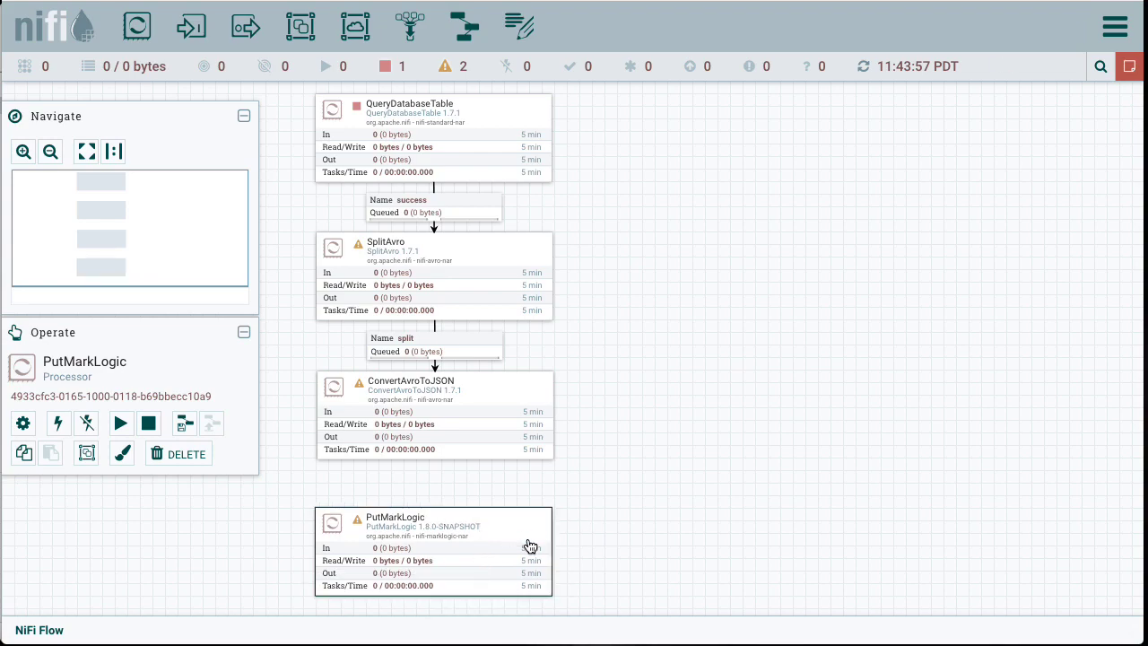
Step: Create a new DefaultMarkLogicDatabaseClientService for the PutMarkLogic processor's DatabaseClient Service property
double_click(526, 533)
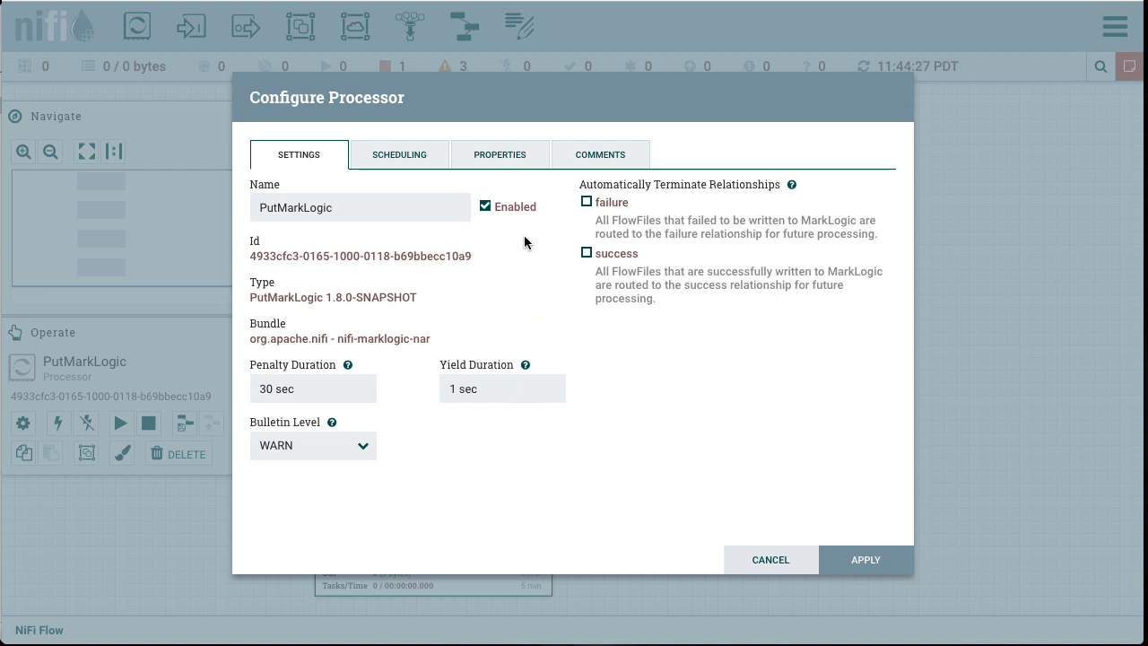
left_click(510, 159)
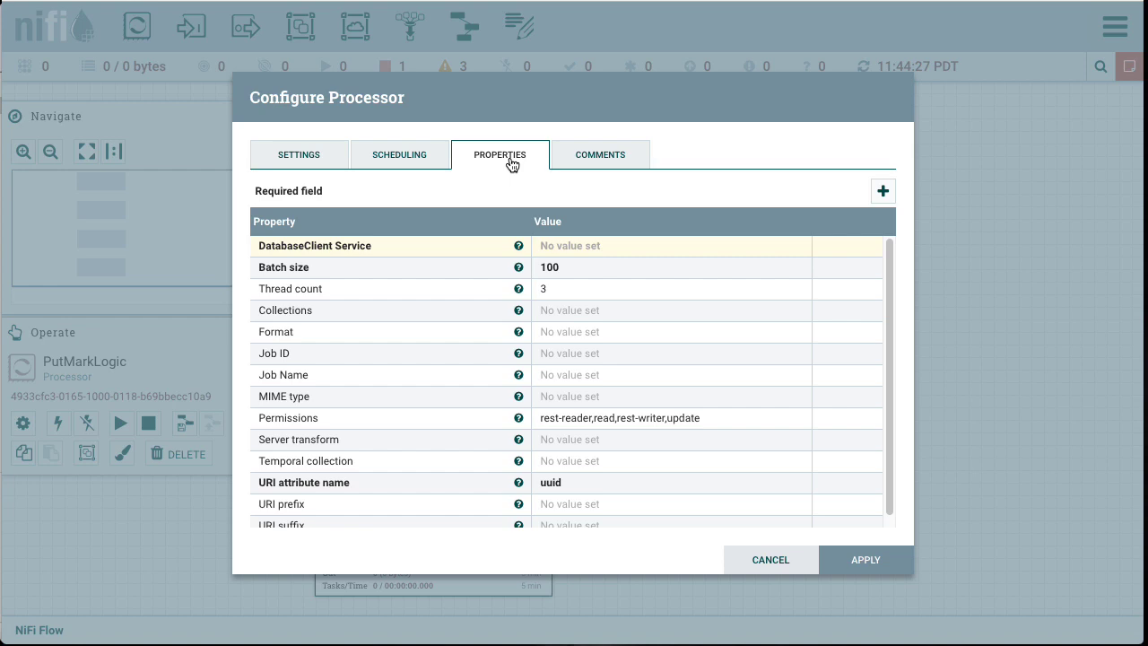
left_click(763, 259)
left_click(799, 252)
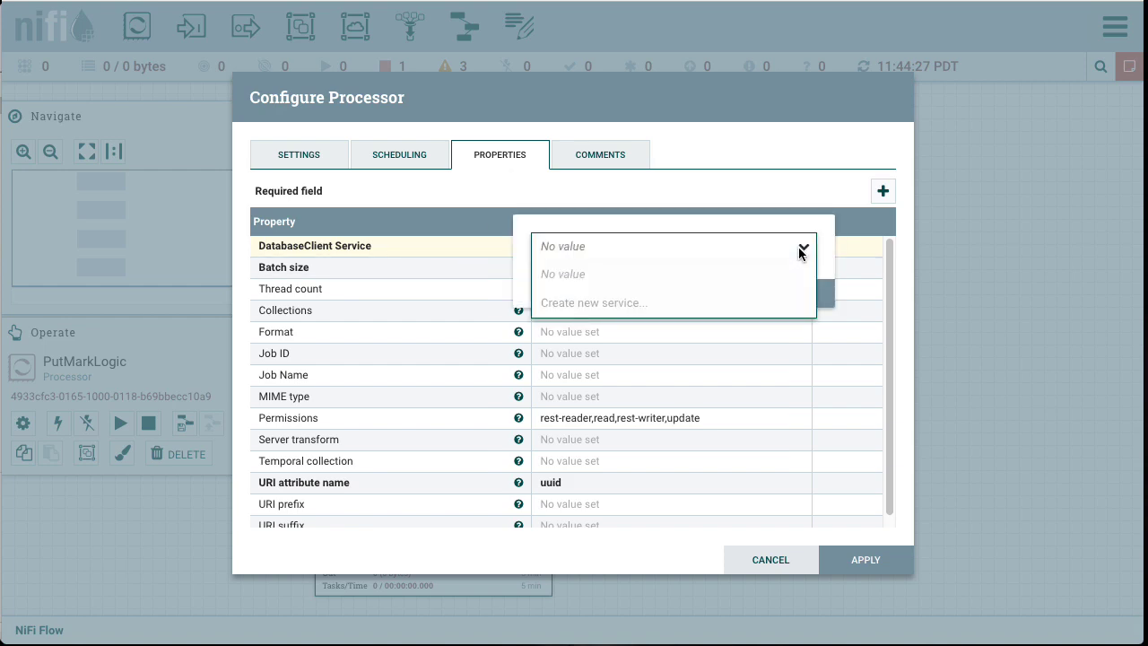
left_click(610, 307)
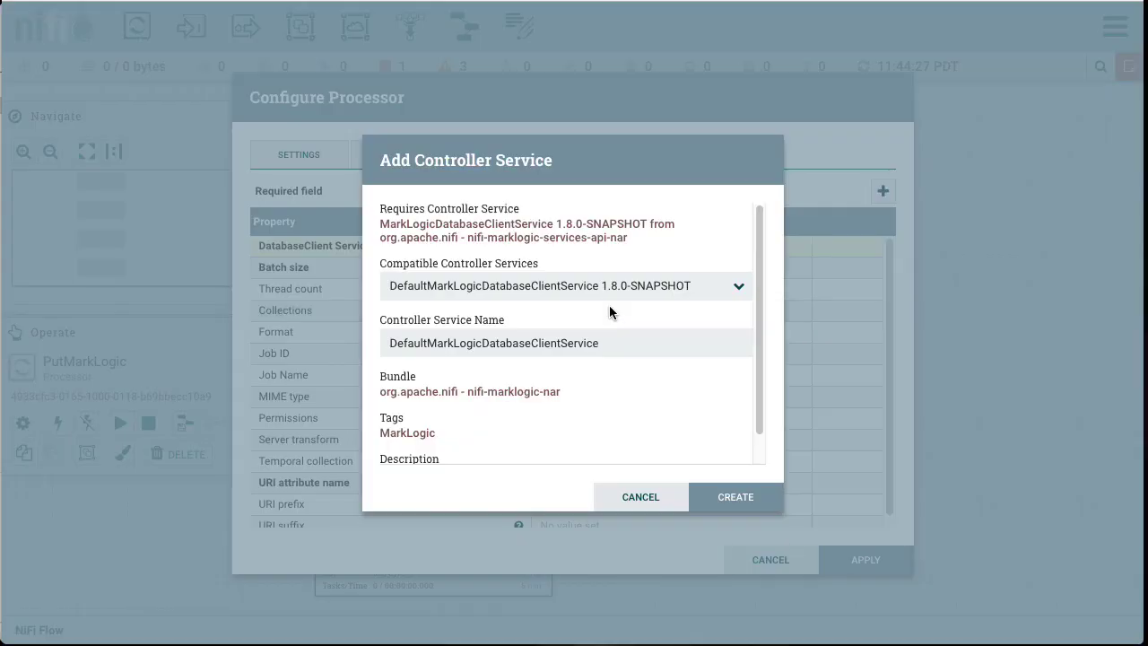
left_click(748, 498)
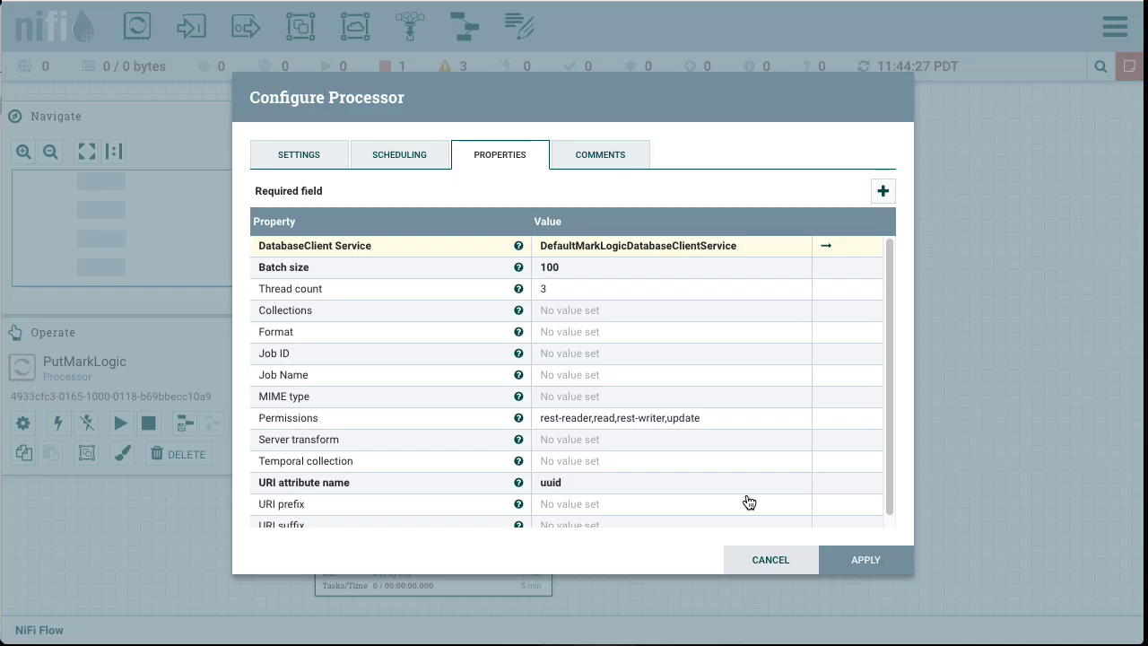
Step: Open the MarkLogic client service's configuration, saving the processor changes, and set its Username to admin
left_click(826, 251)
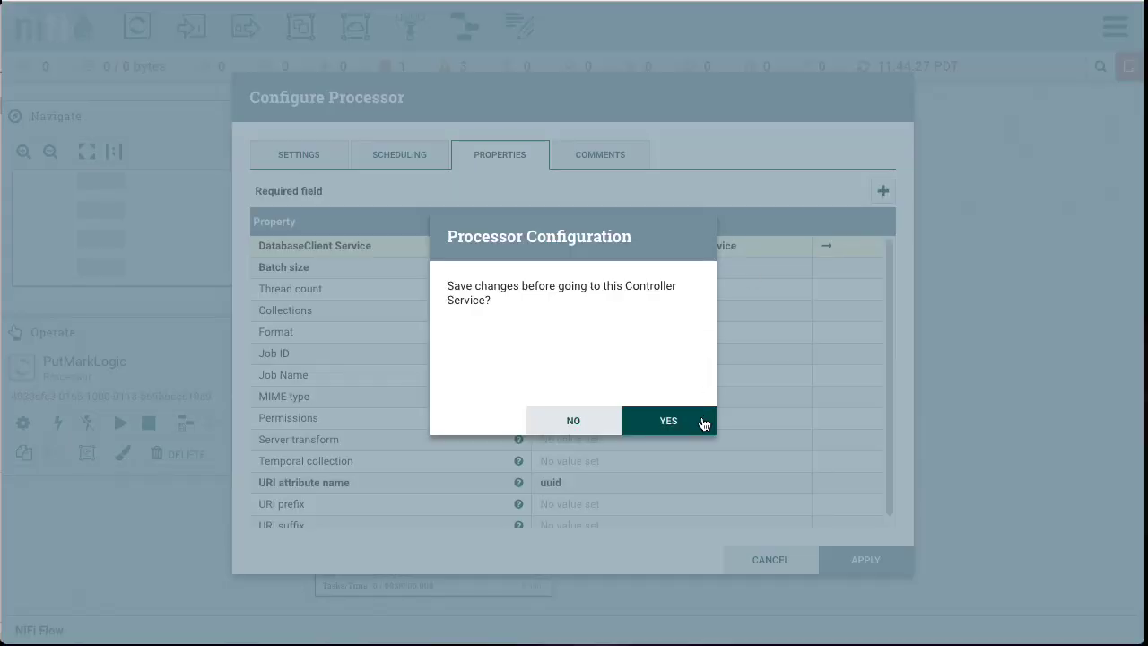
left_click(704, 425)
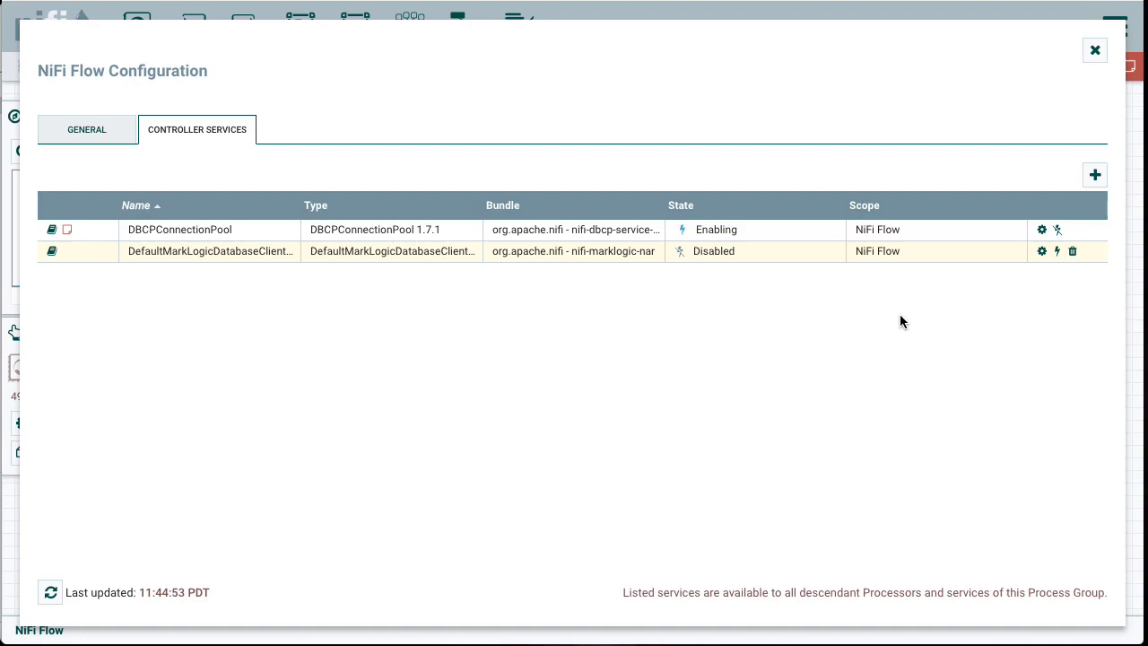
left_click(1040, 252)
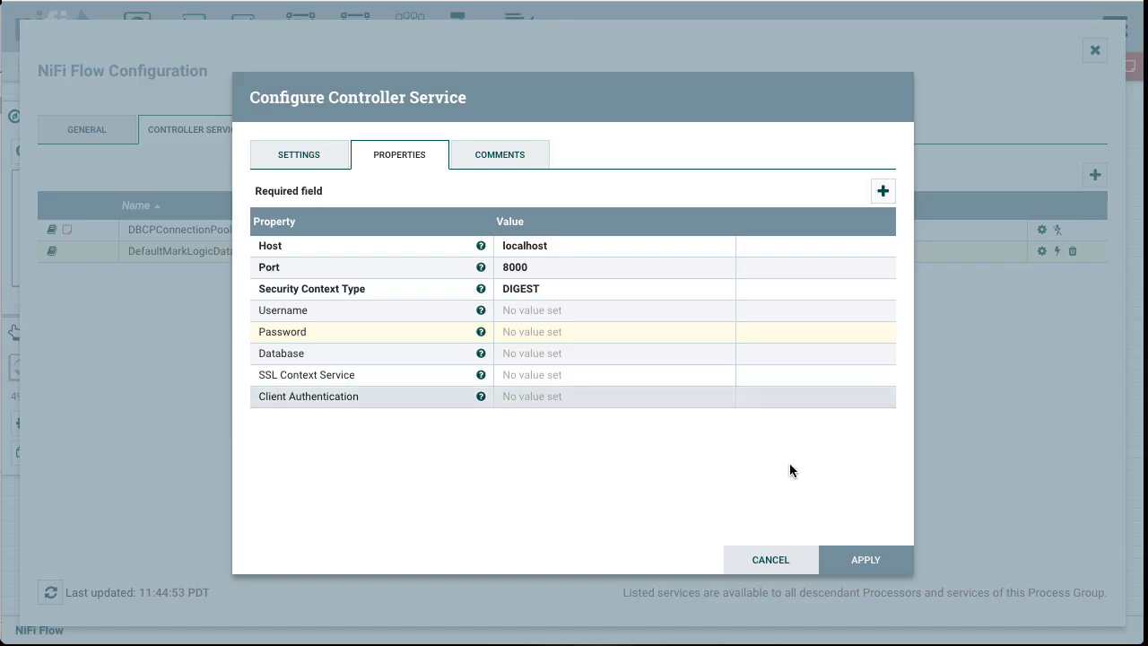
left_click(538, 312)
type("admin")
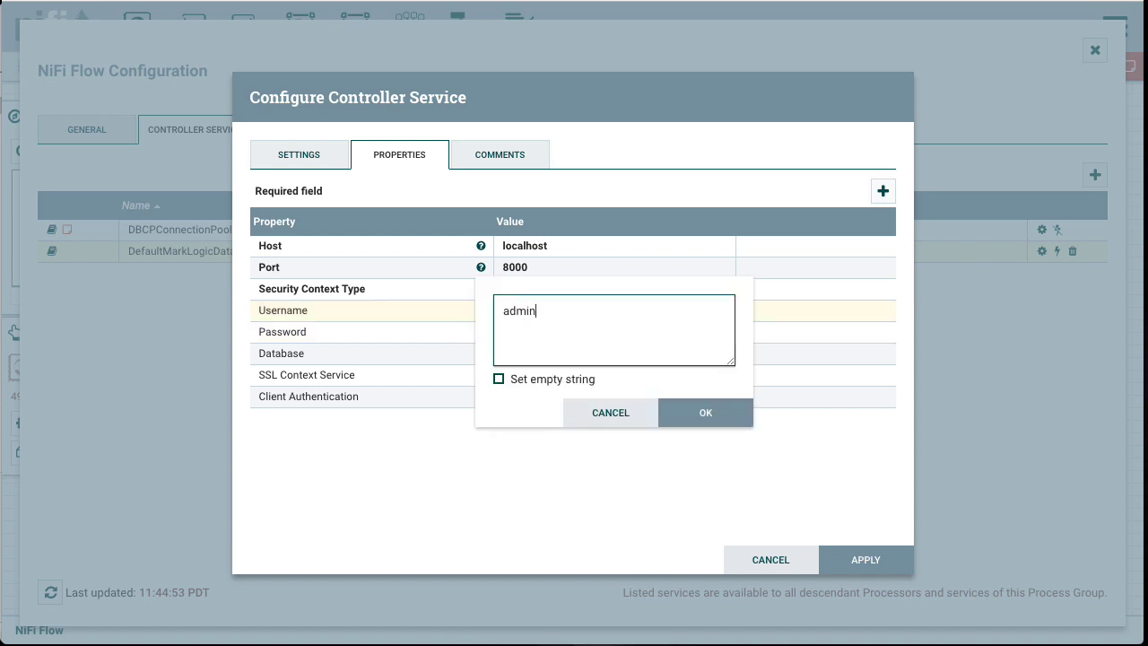
left_click(682, 414)
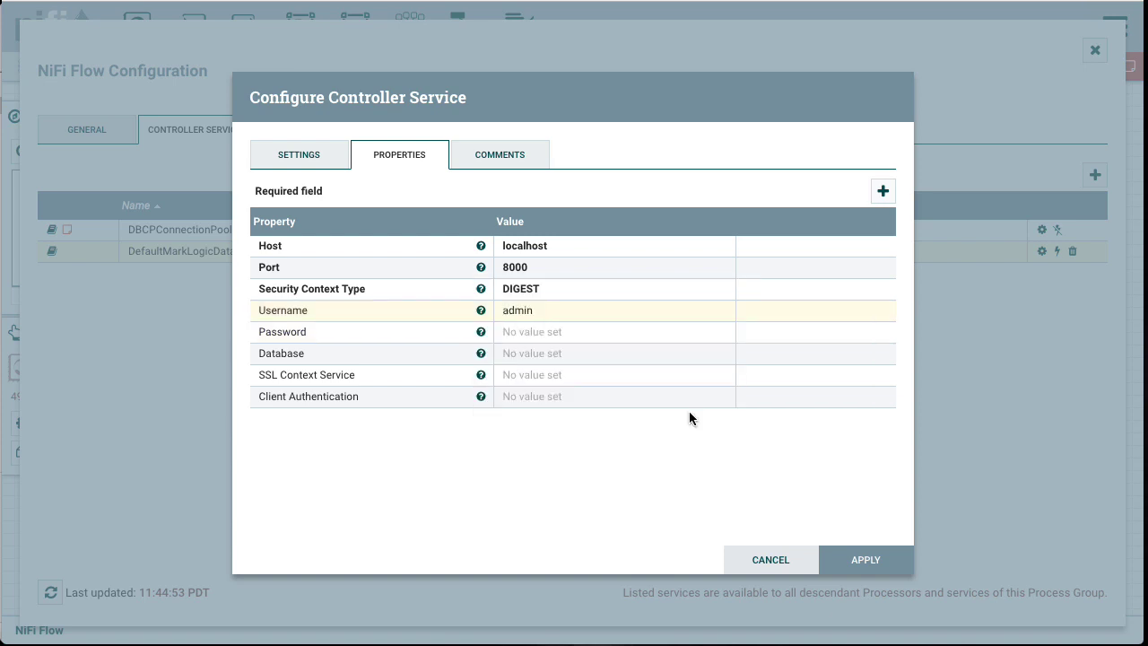
Step: Enter the MarkLogic account password in the client service's Password property
left_click(535, 331)
type("•••••••")
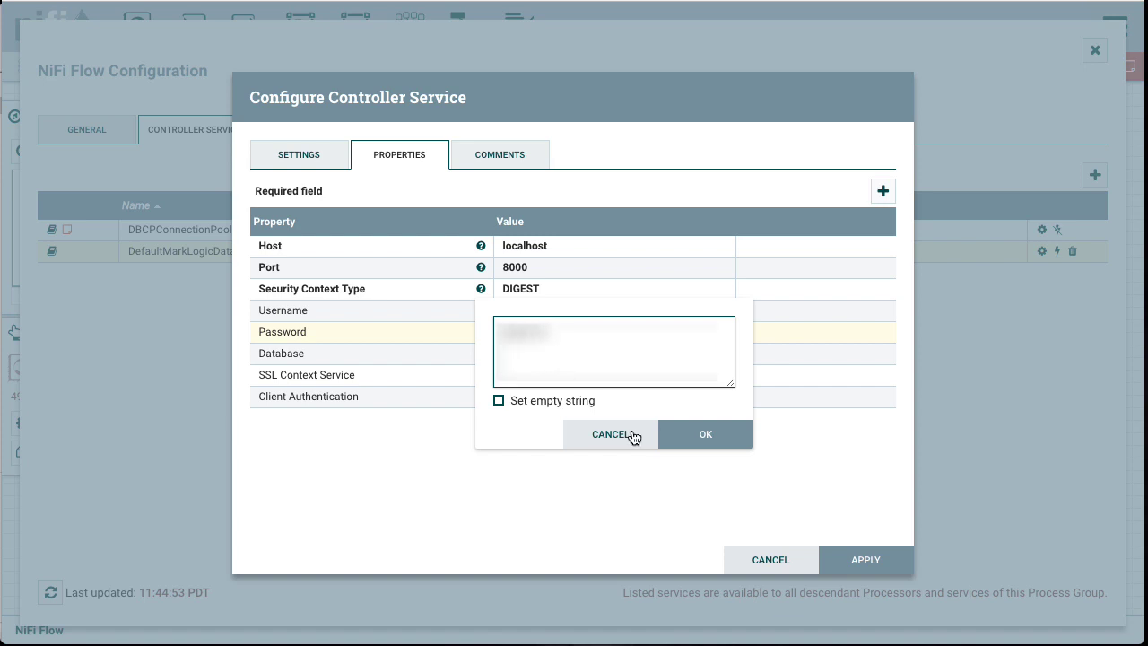
left_click(723, 433)
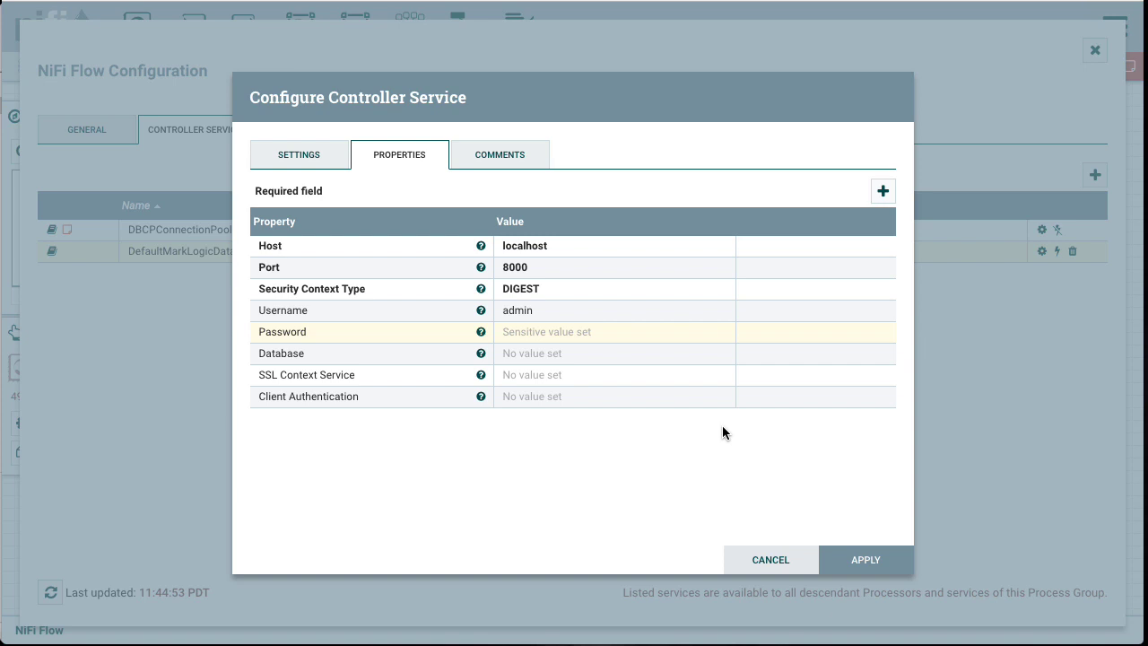
Step: Set the client service's Database property to Fortune500
left_click(569, 354)
type("Fortn")
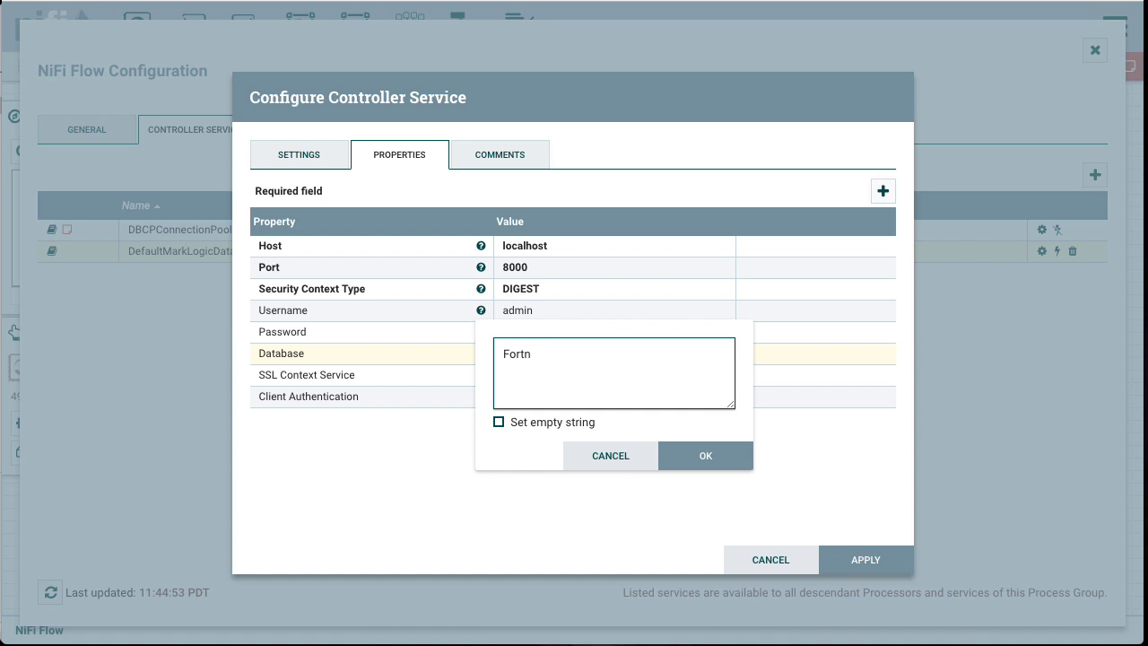
key("BackSpace")
type("une500")
left_click(704, 456)
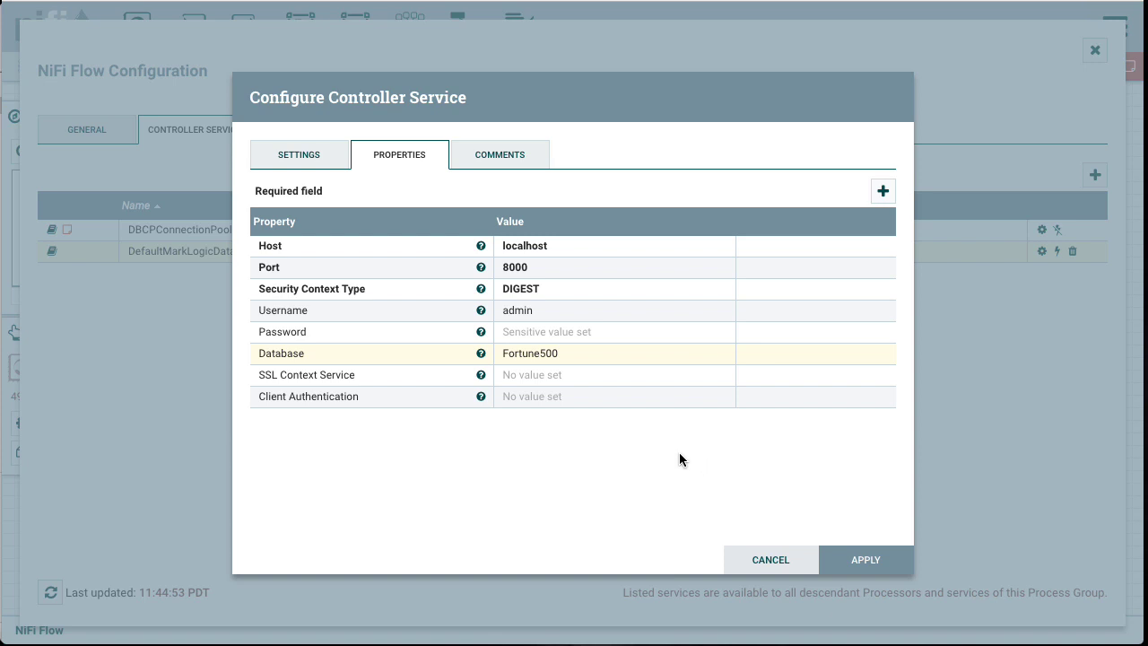
Step: Apply the client service settings and close the flow configuration
left_click(511, 160)
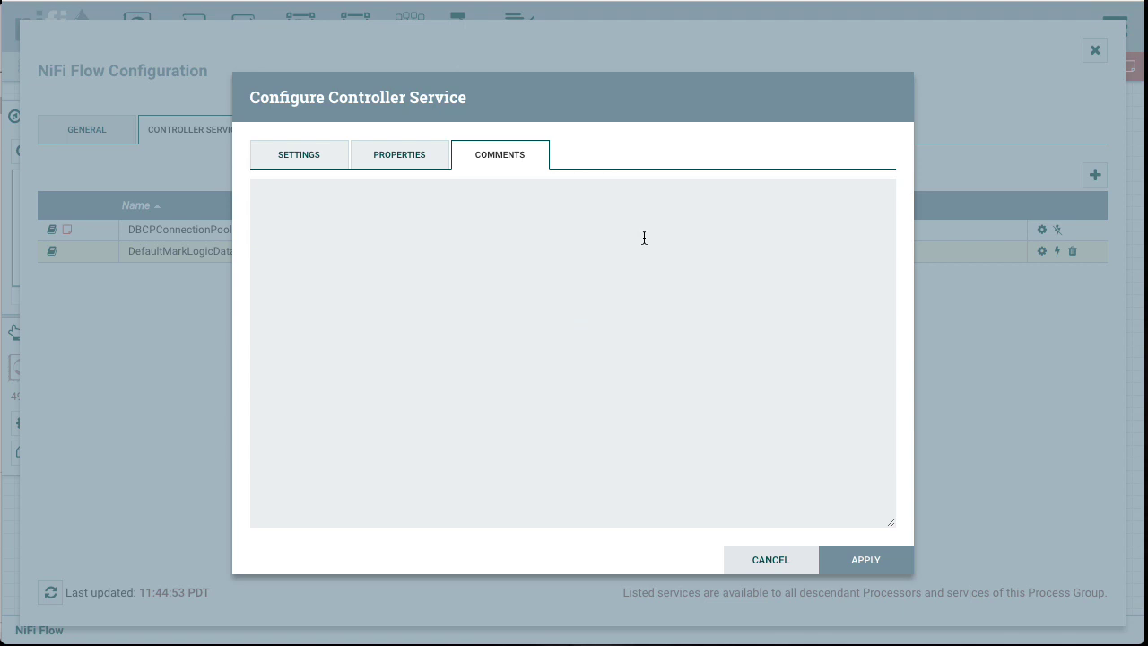
left_click(424, 155)
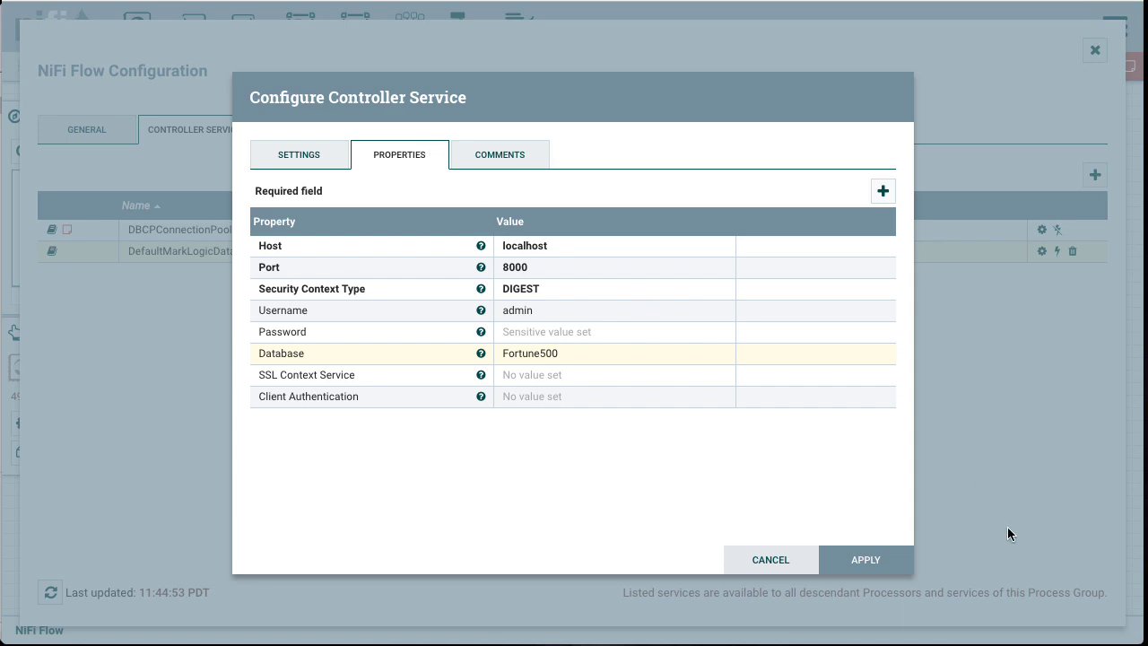
left_click(883, 559)
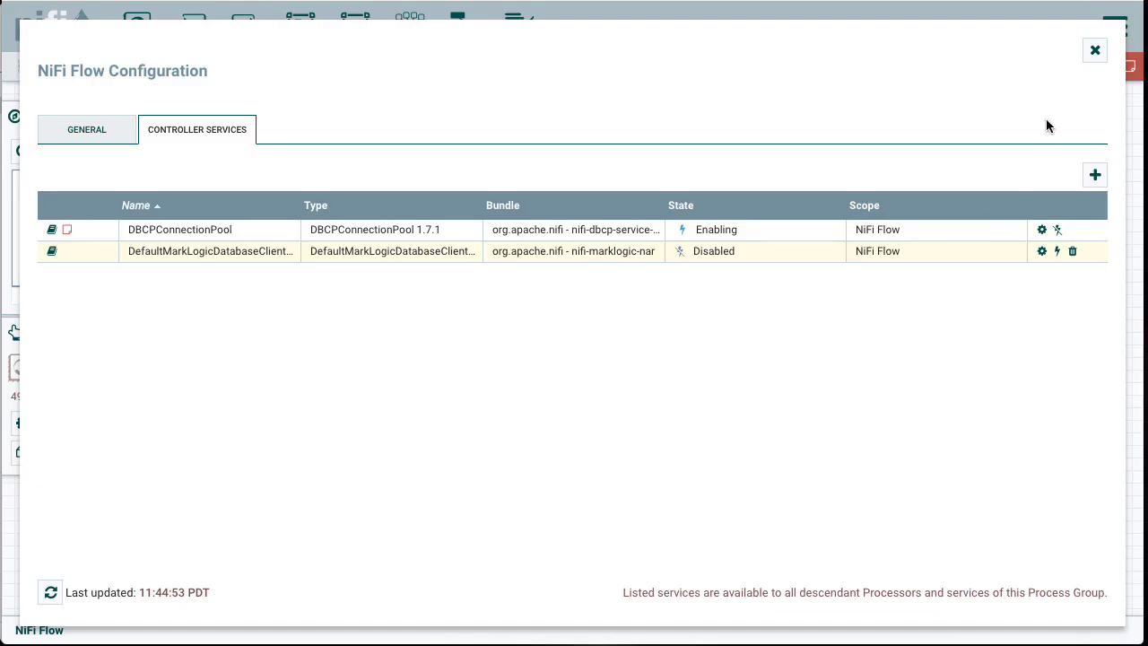
left_click(1095, 50)
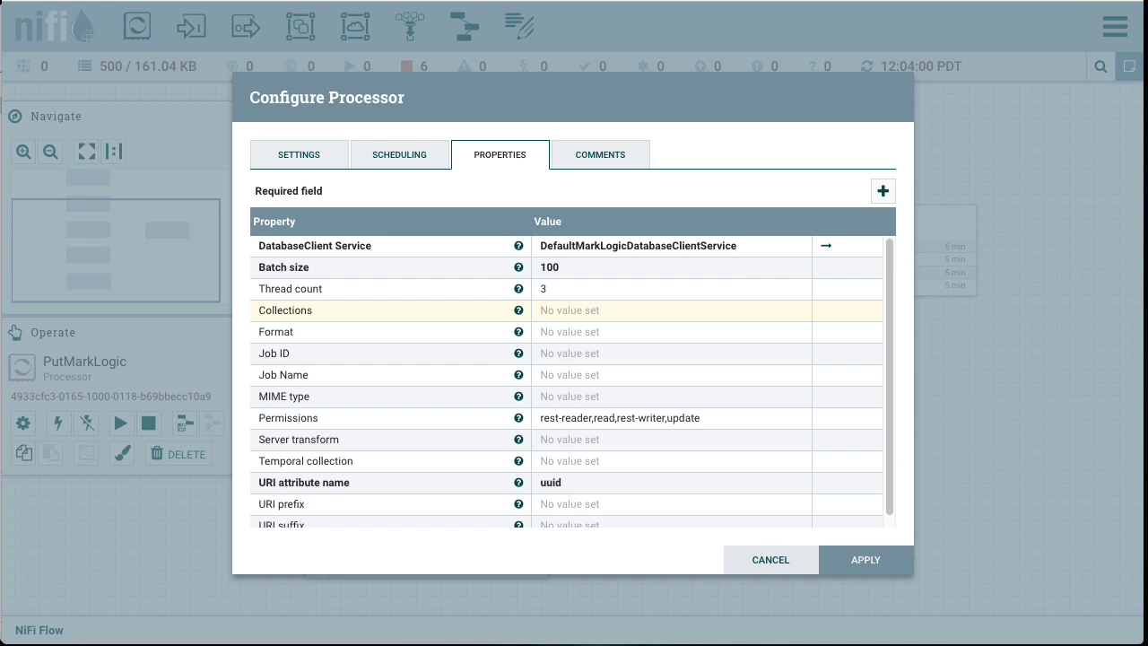
Step: Set PutMarkLogic's Collections property to Fortune500
left_click(550, 315)
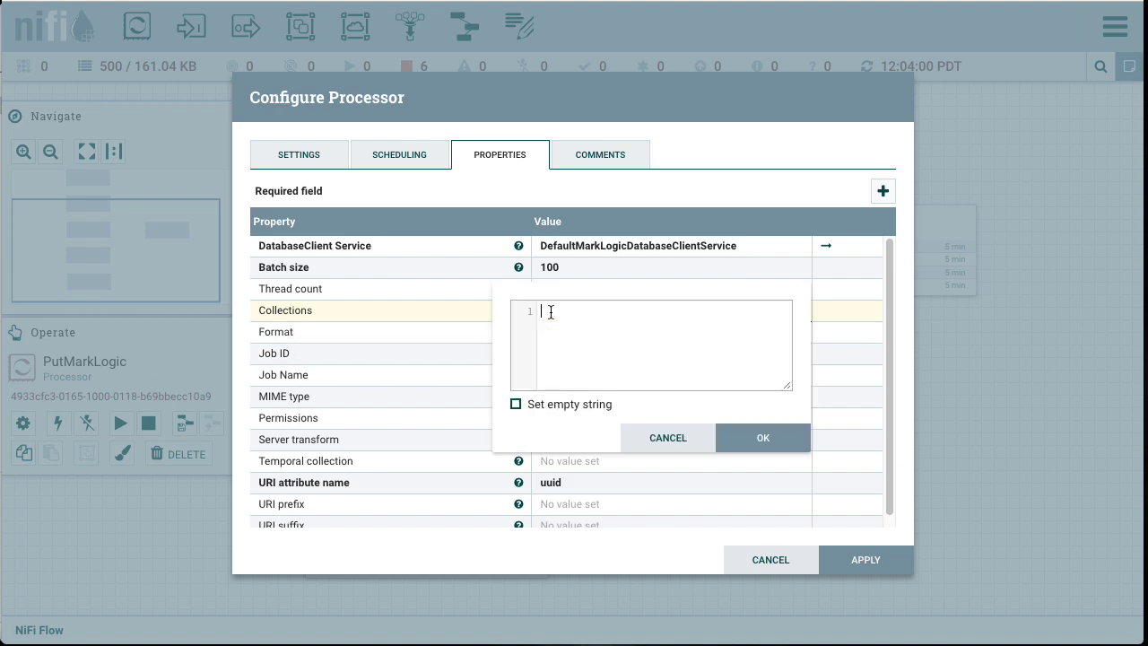
type("Fortune500")
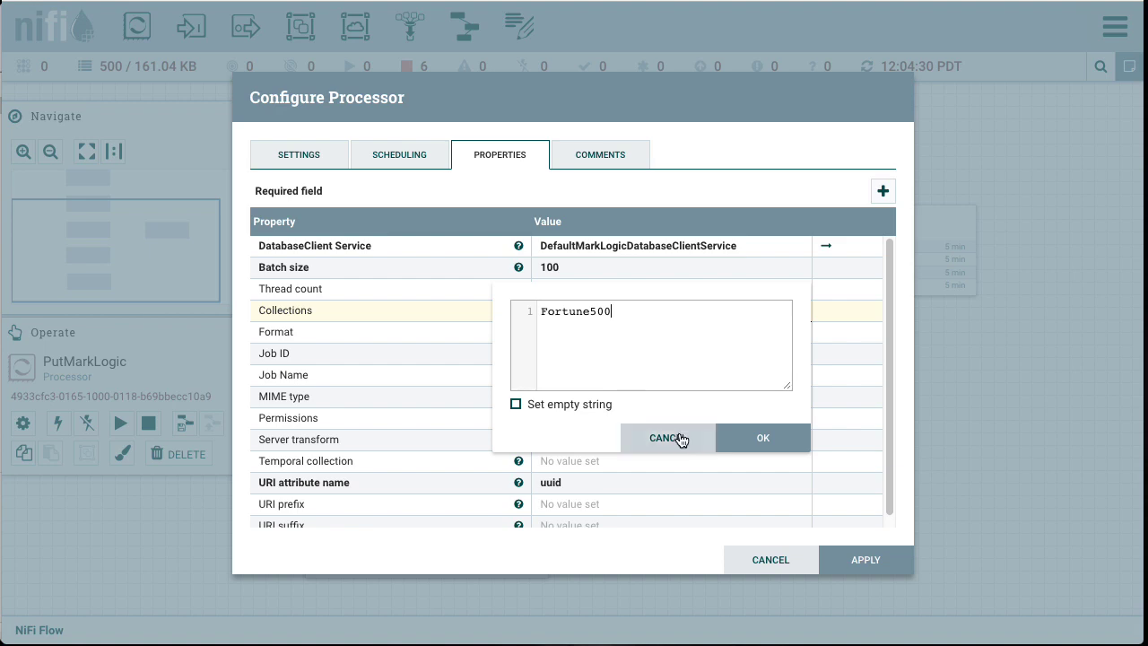
left_click(756, 437)
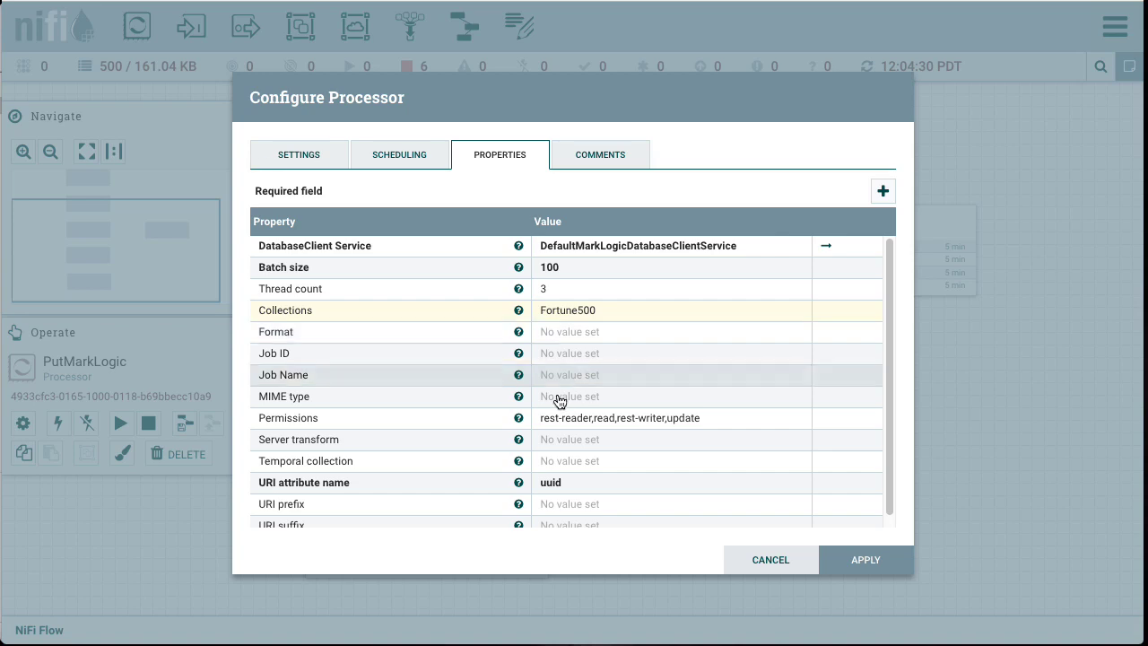
Step: Set PutMarkLogic's URI prefix to /company/ and URI suffix to .json
scroll(650, 412, "down", 1)
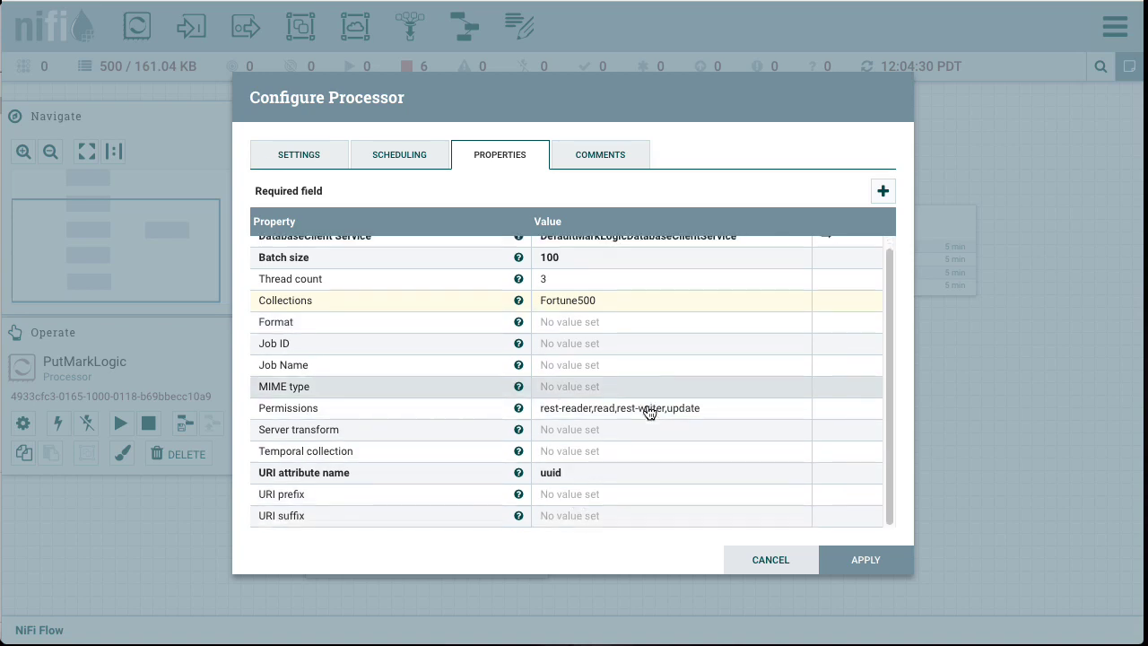
left_click(598, 494)
type("/c")
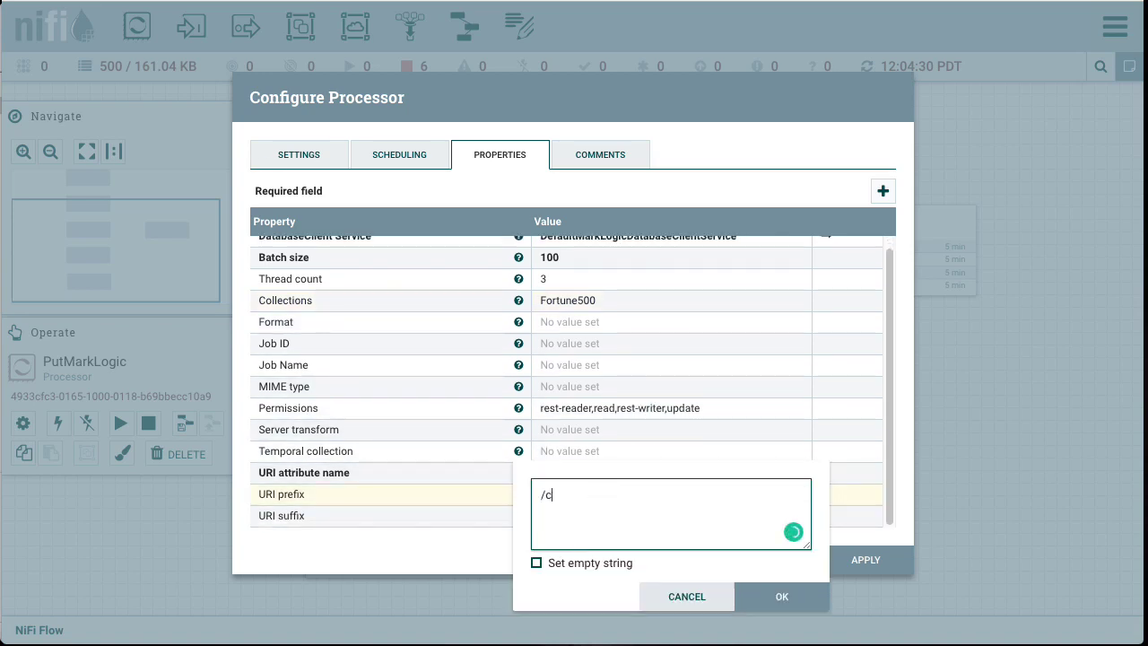
type("ompany/")
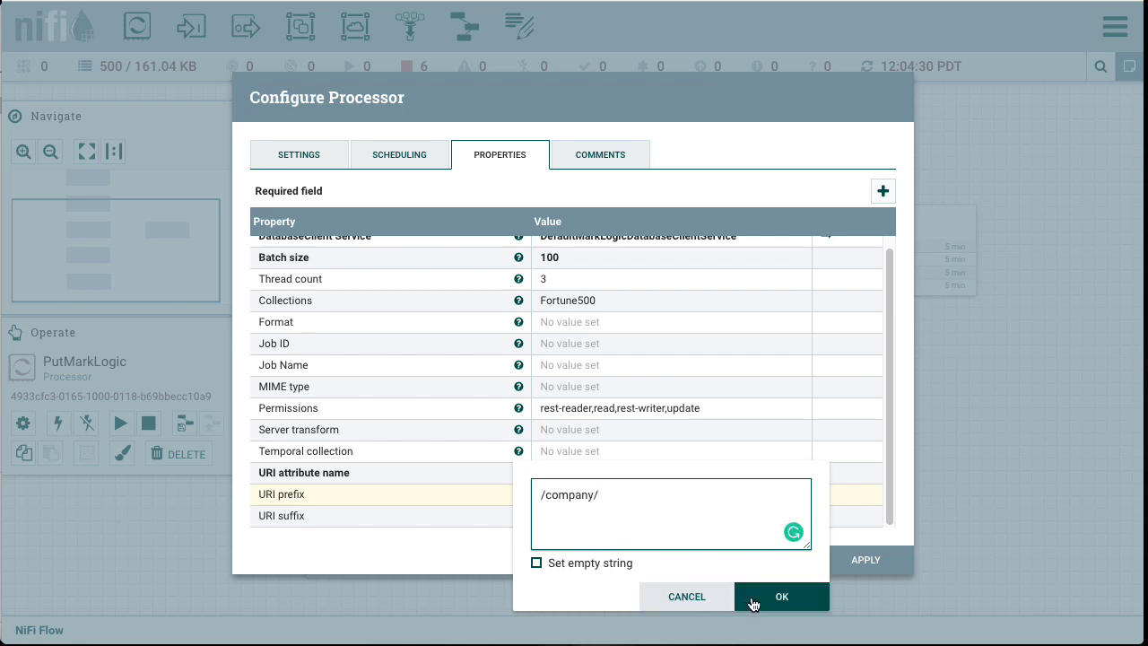
left_click(756, 597)
left_click(575, 521)
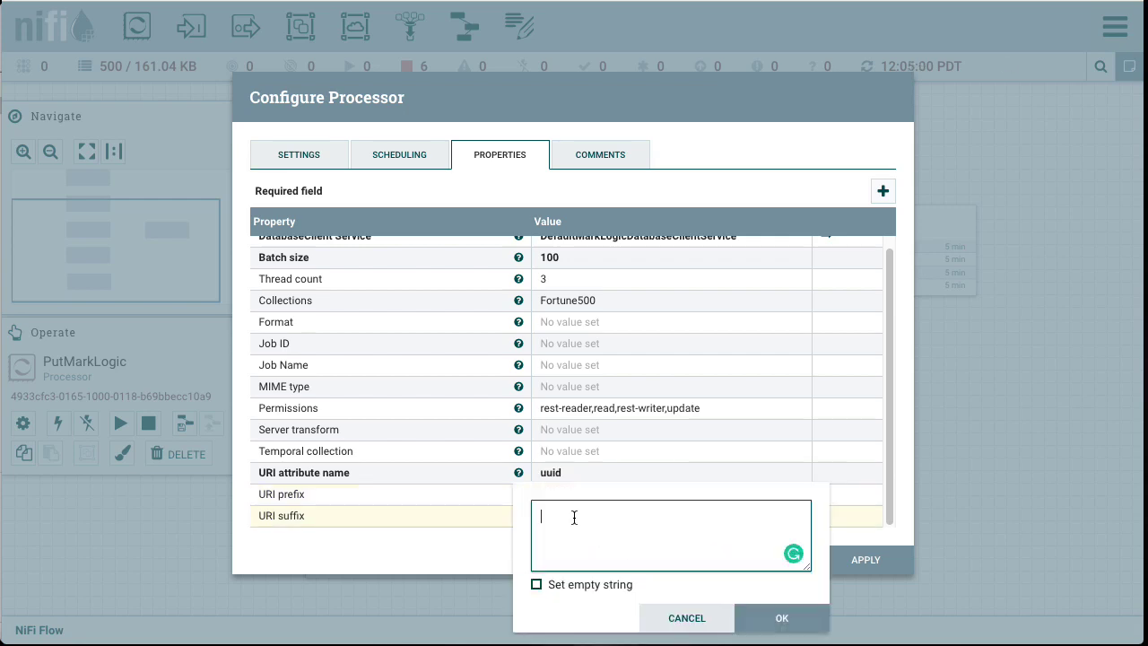
type(".json")
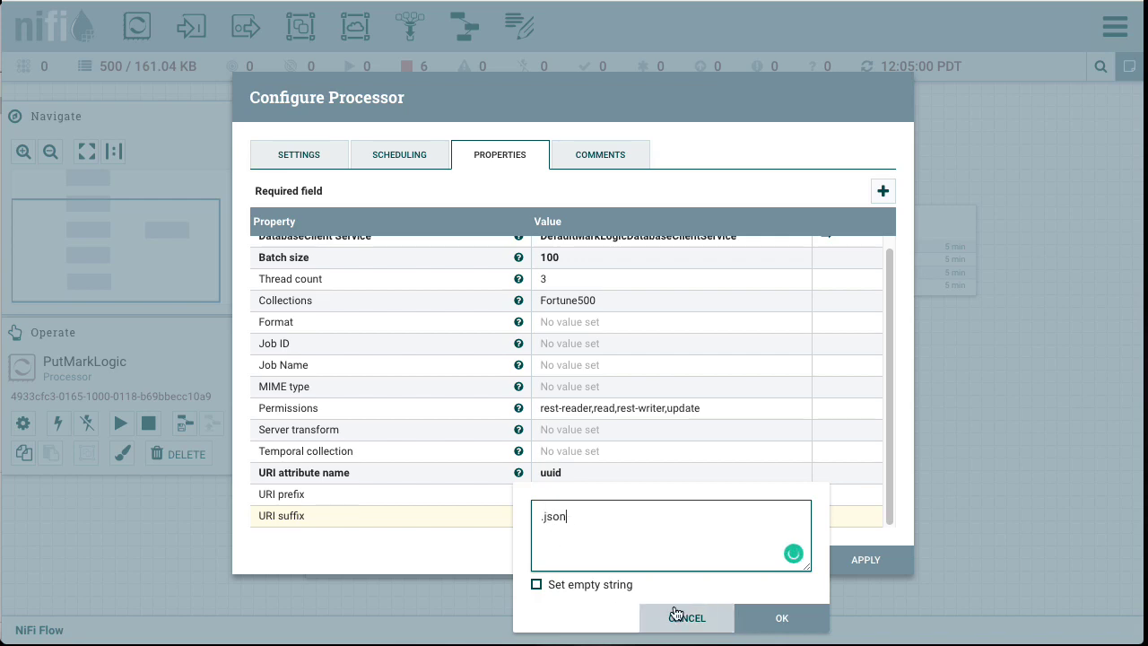
left_click(761, 617)
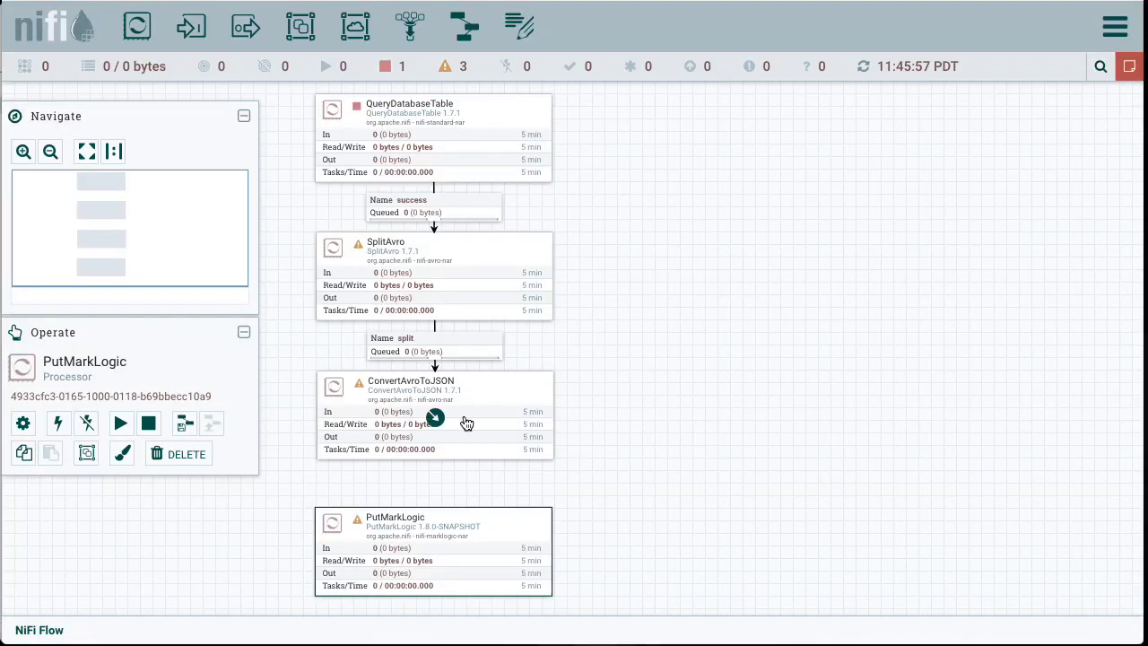
Step: Connect ConvertAvroToJSON to PutMarkLogic for the success relationship
left_click(437, 422)
left_click_drag(441, 425, 431, 541)
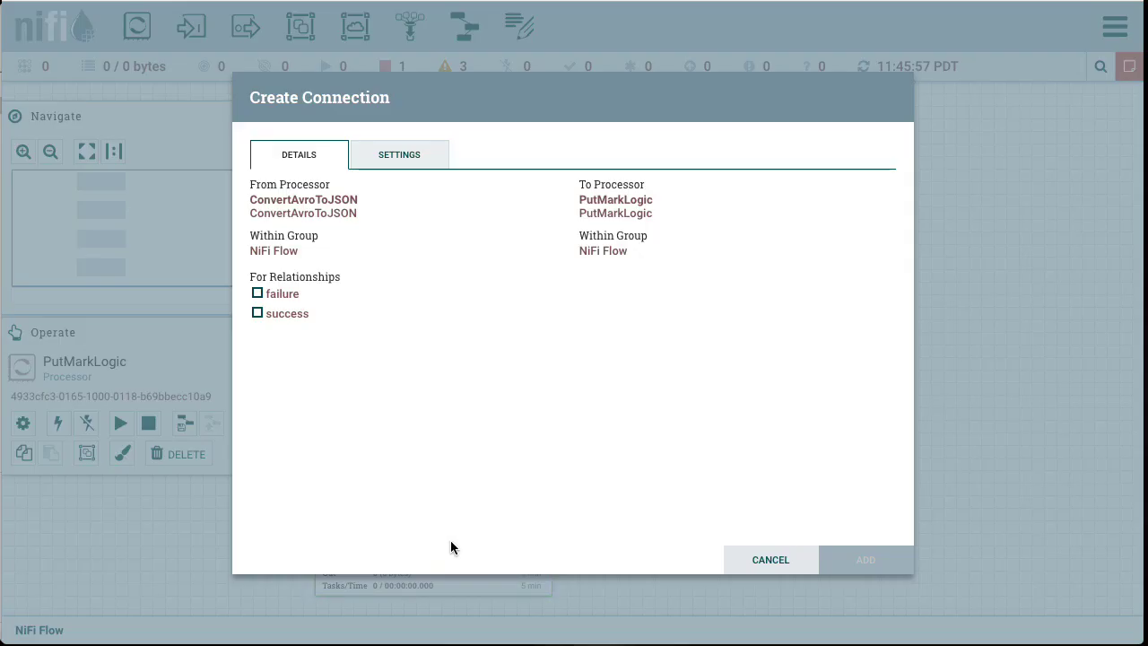
left_click(257, 313)
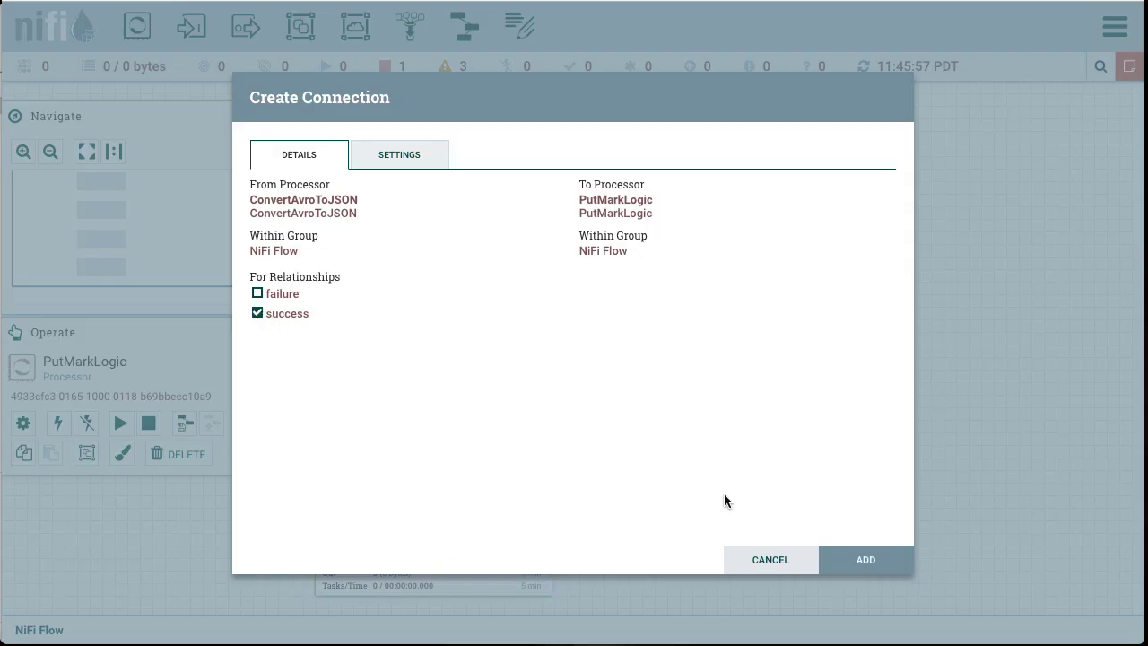
left_click(872, 562)
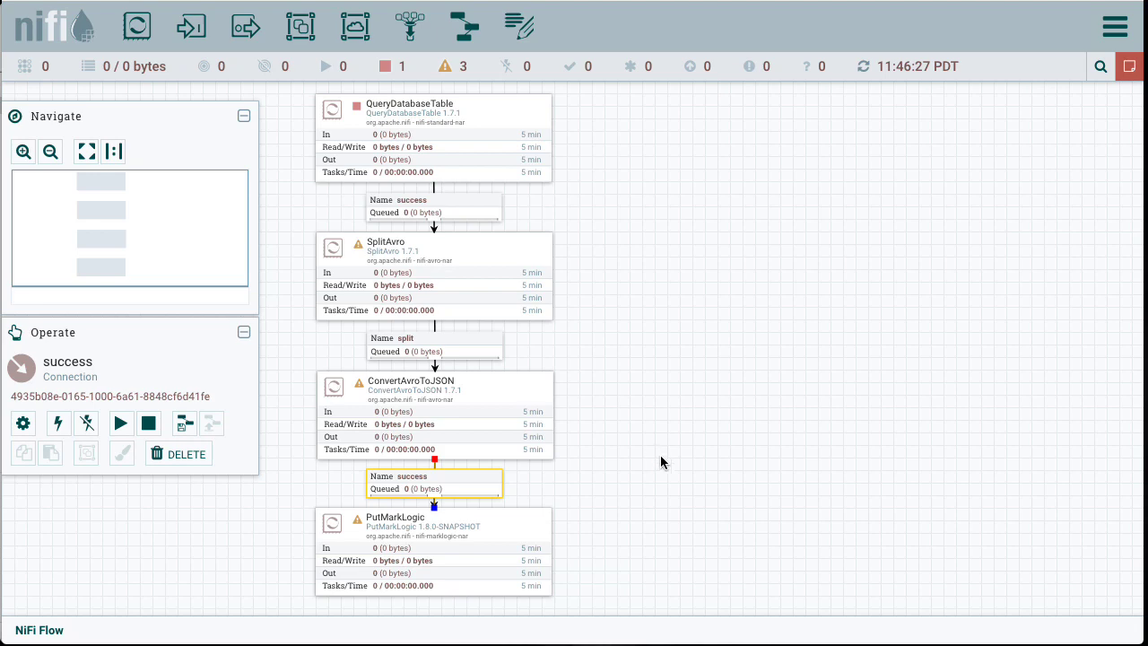
Step: Add a LogMessage processor and place it below PutMarkLogic
left_click_drag(671, 490, 672, 300)
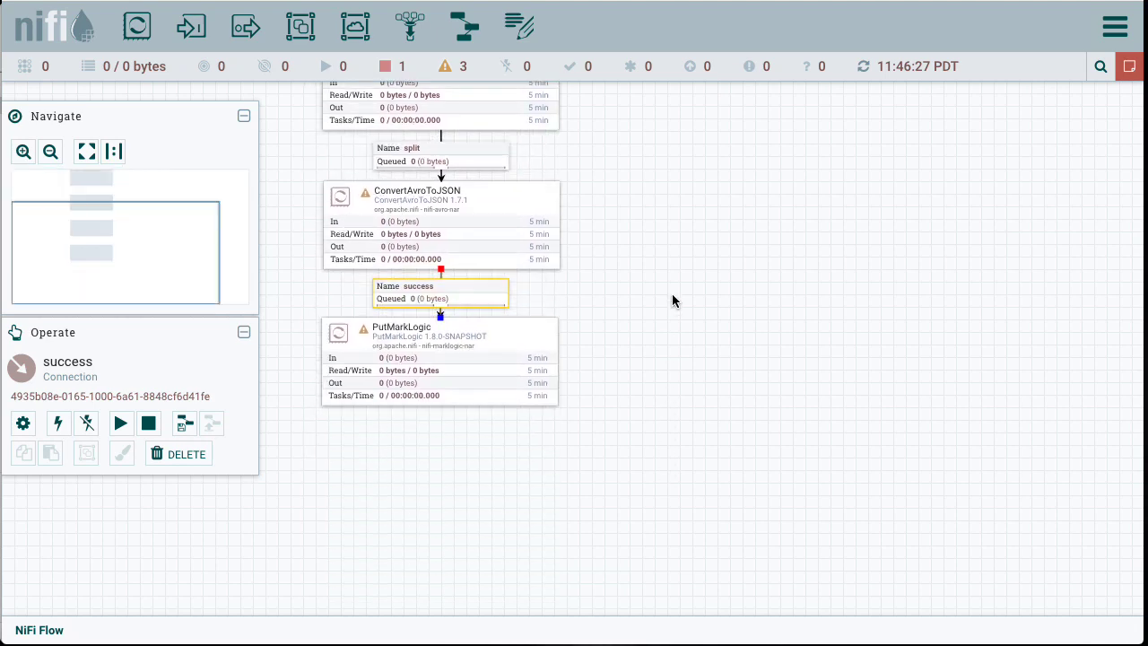
left_click_drag(143, 36, 397, 474)
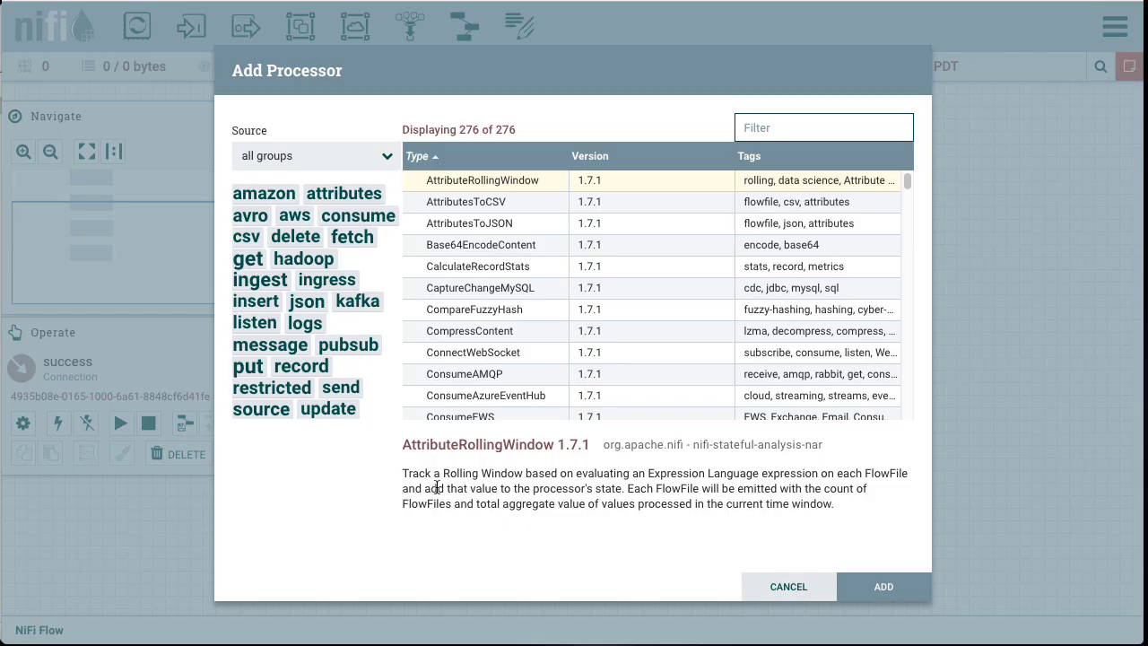
type("log")
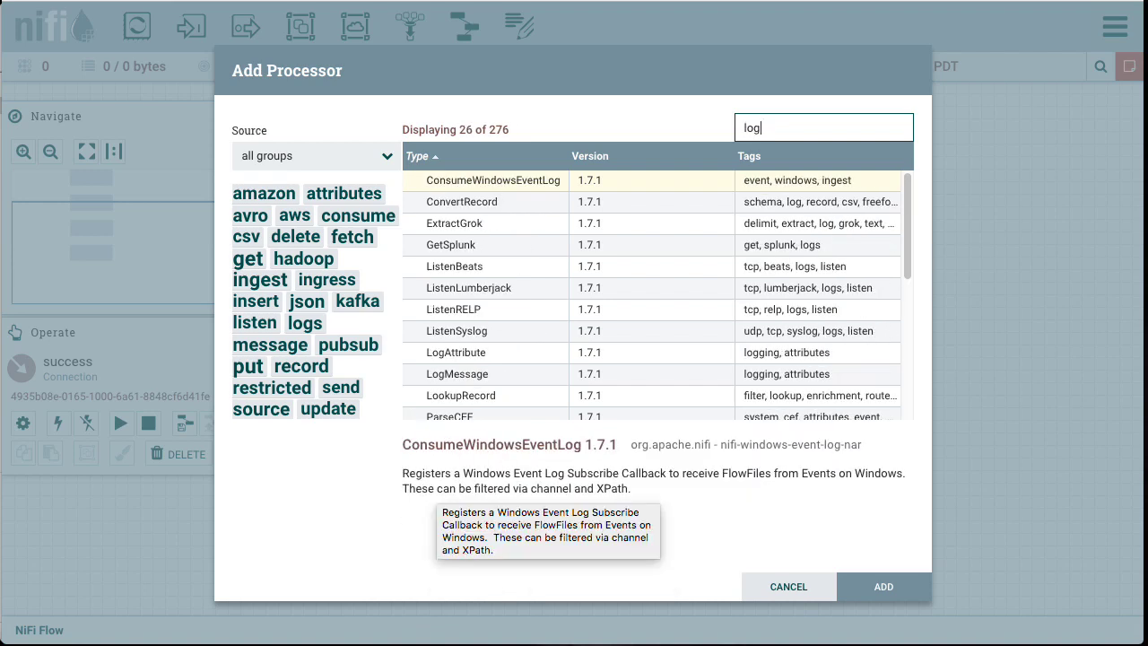
left_click(473, 377)
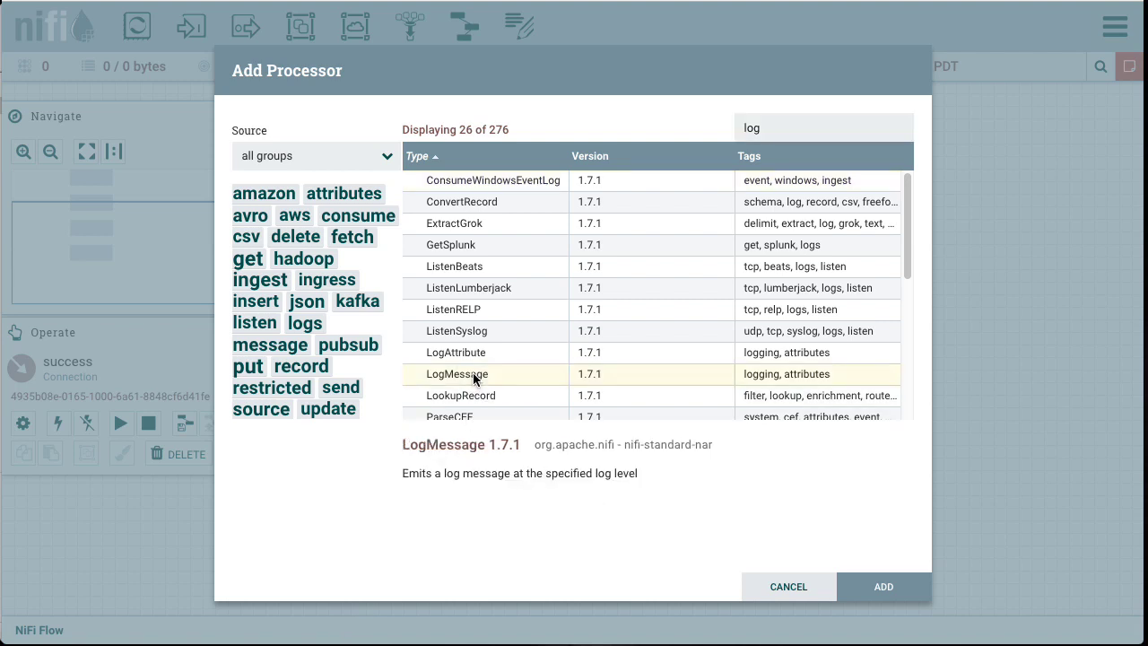
left_click(884, 583)
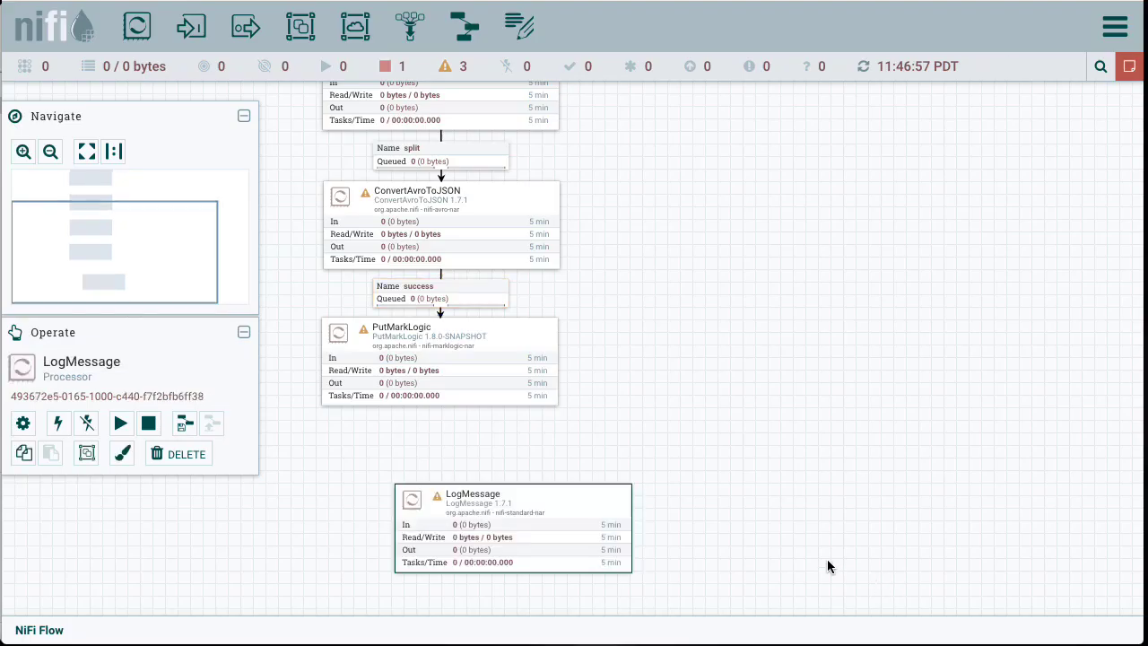
Step: Move the LogMessage processor directly under PutMarkLogic and rename it ALLGOOD
left_click_drag(588, 530, 523, 502)
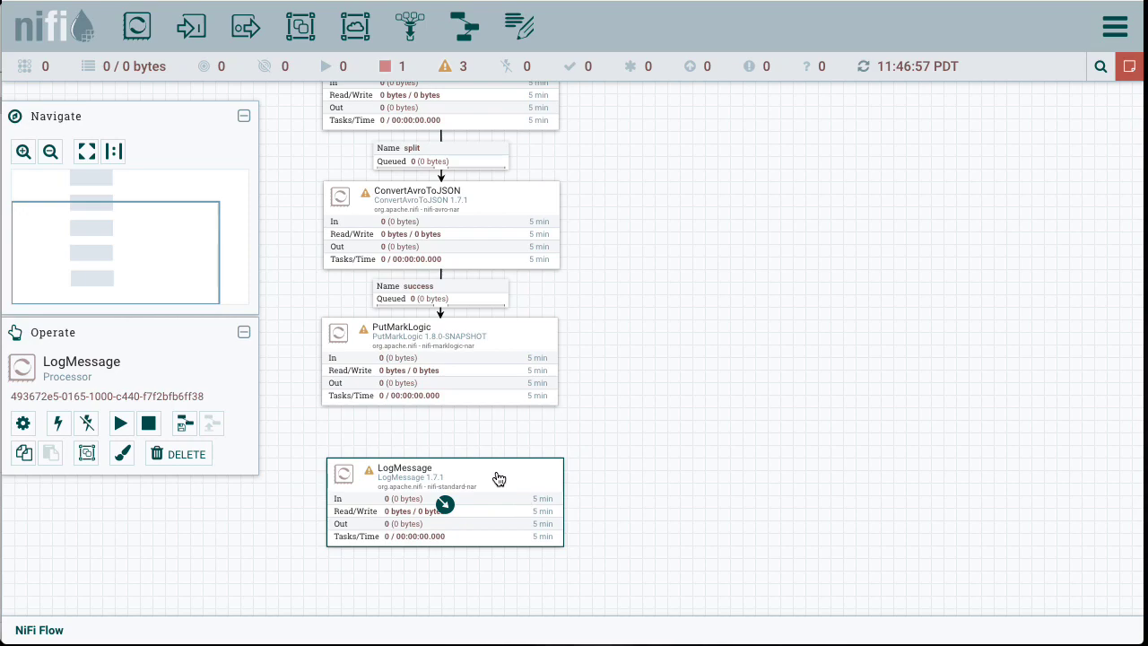
double_click(499, 479)
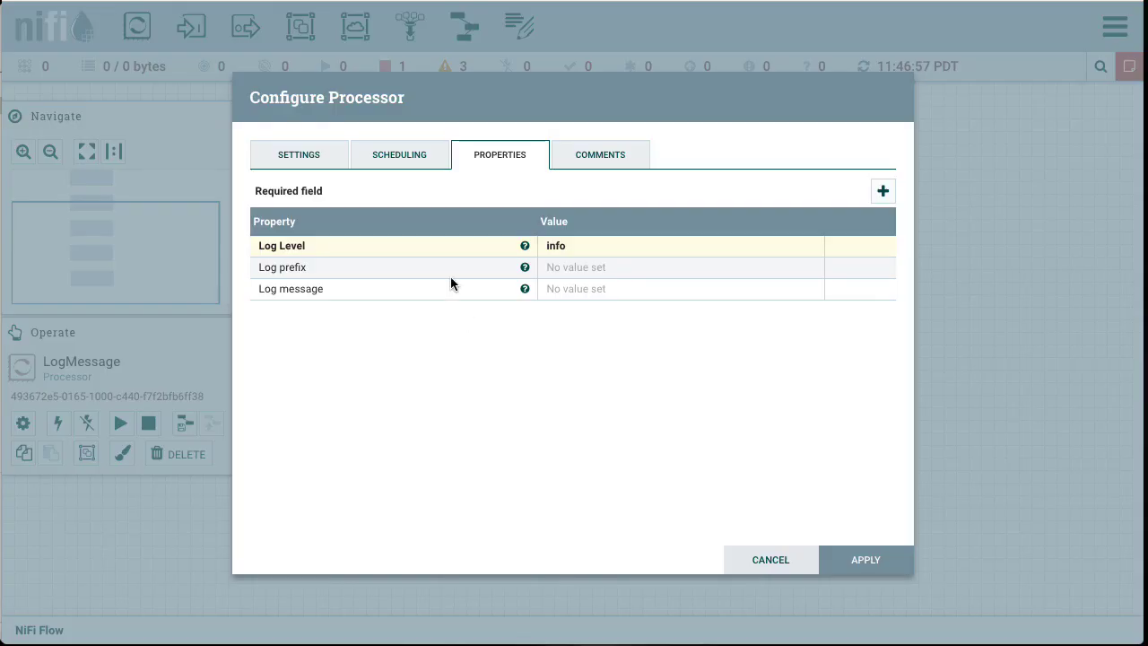
left_click(300, 157)
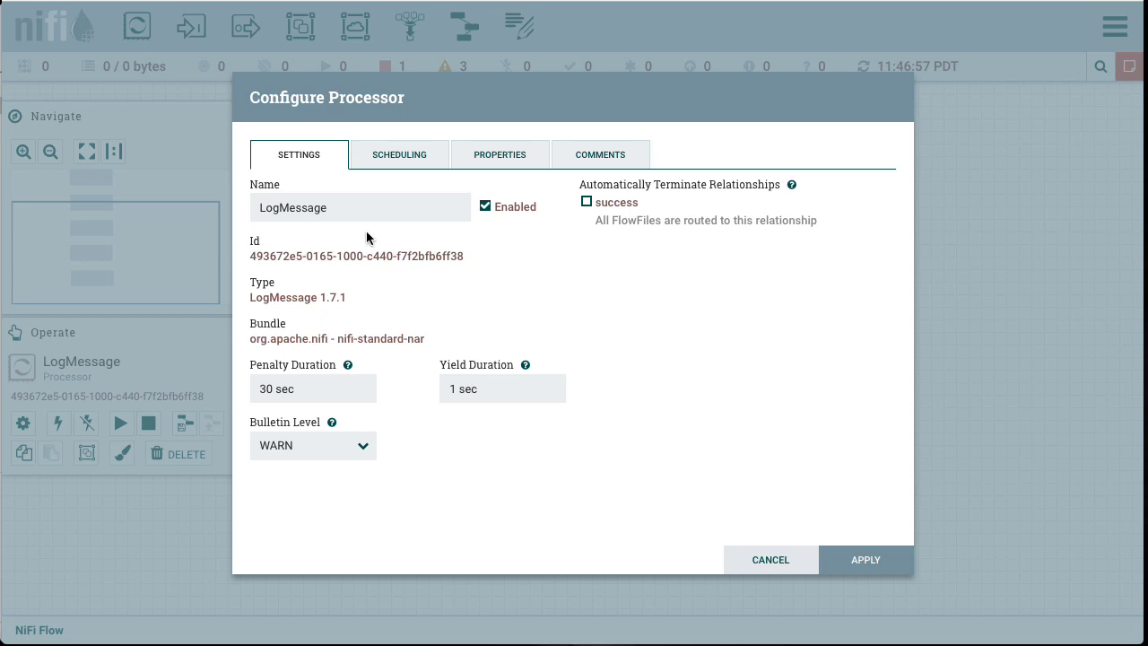
left_click_drag(338, 209, 206, 206)
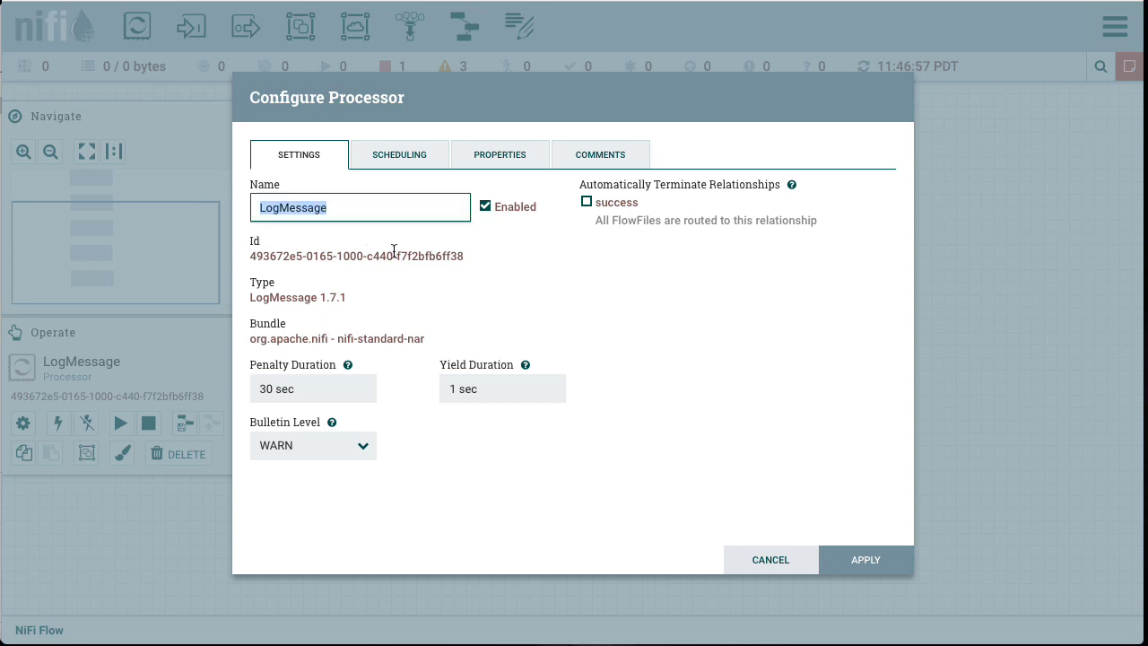
type("ALLGOOD")
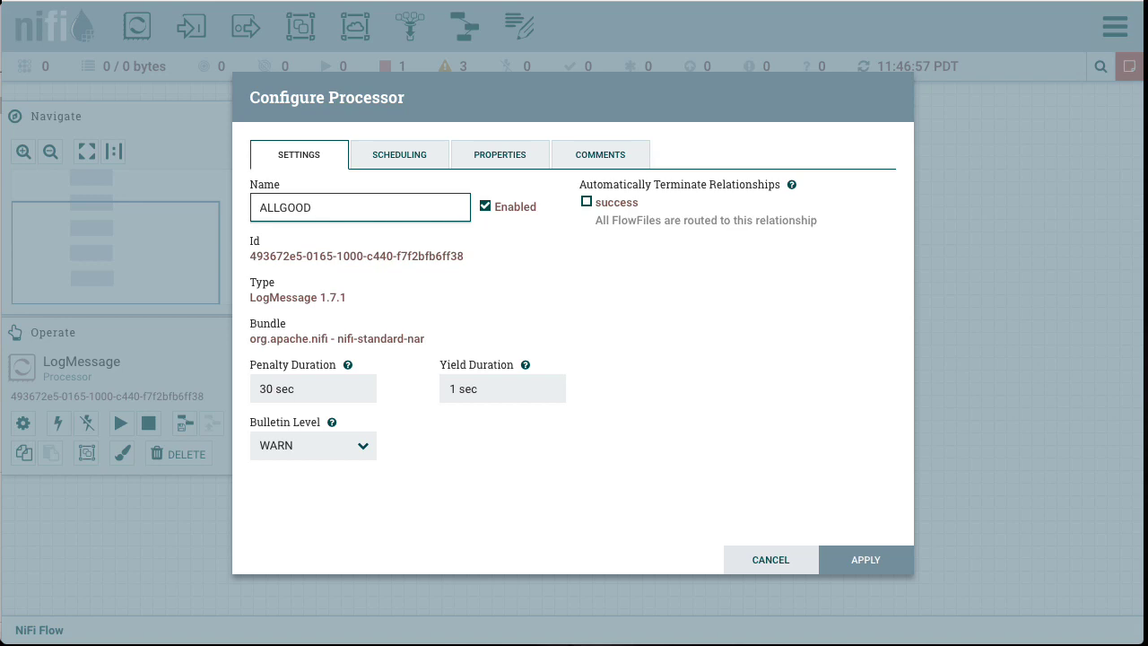
left_click(556, 284)
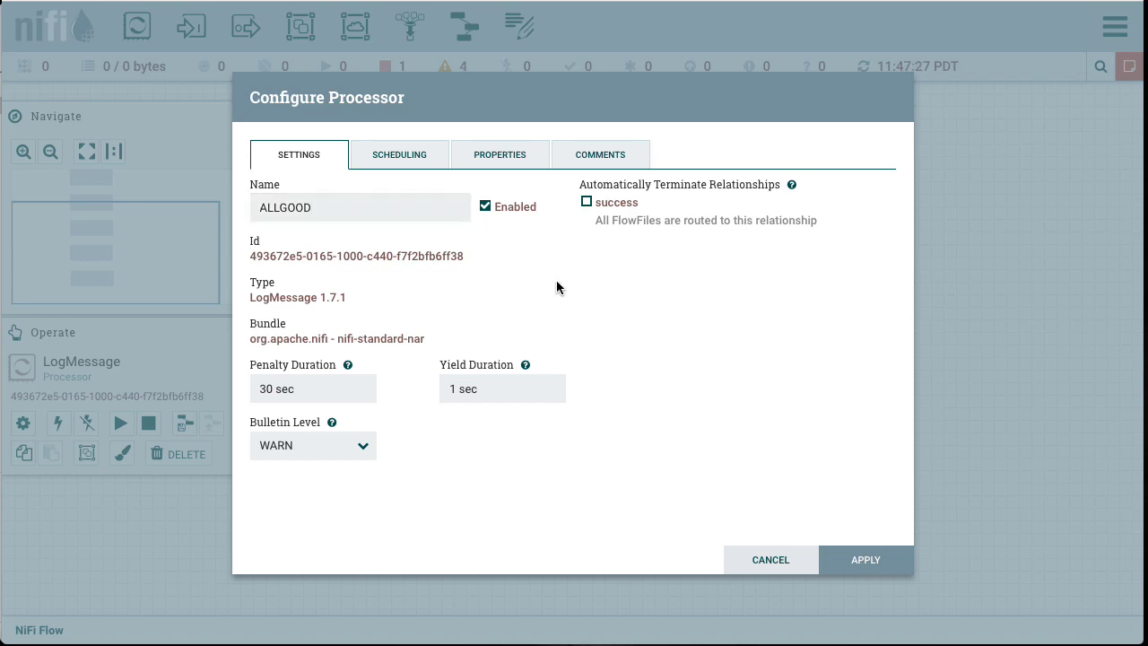
left_click(500, 155)
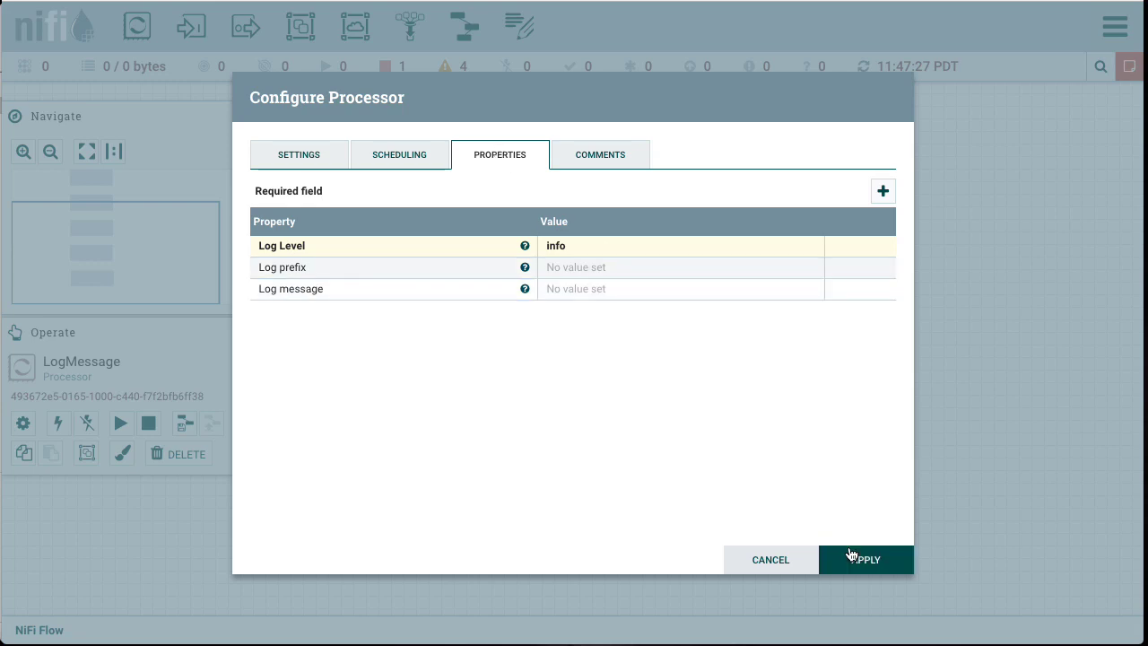
left_click(882, 567)
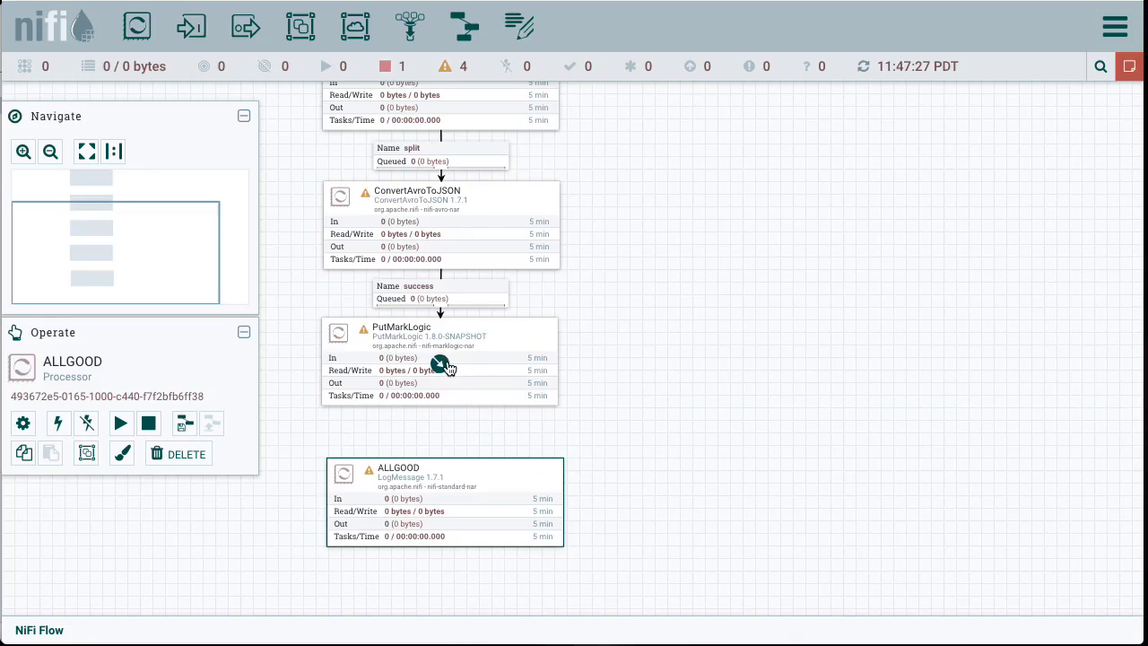
Step: Connect PutMarkLogic to ALLGOOD for the success relationship
left_click(443, 367)
left_click_drag(454, 414, 439, 502)
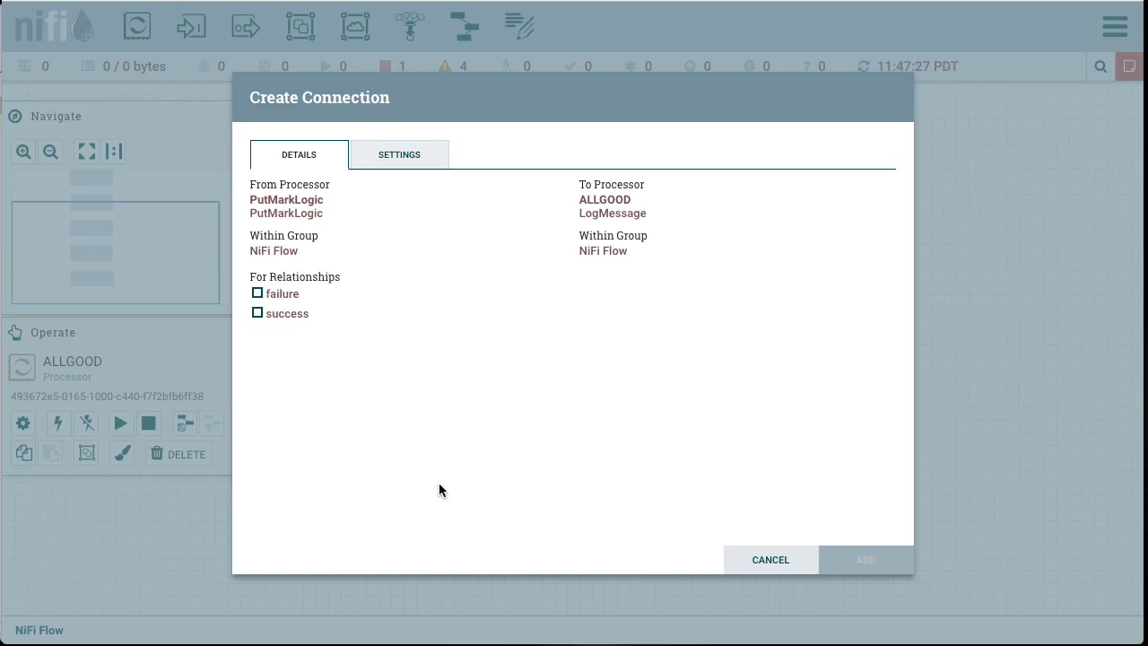
left_click(263, 314)
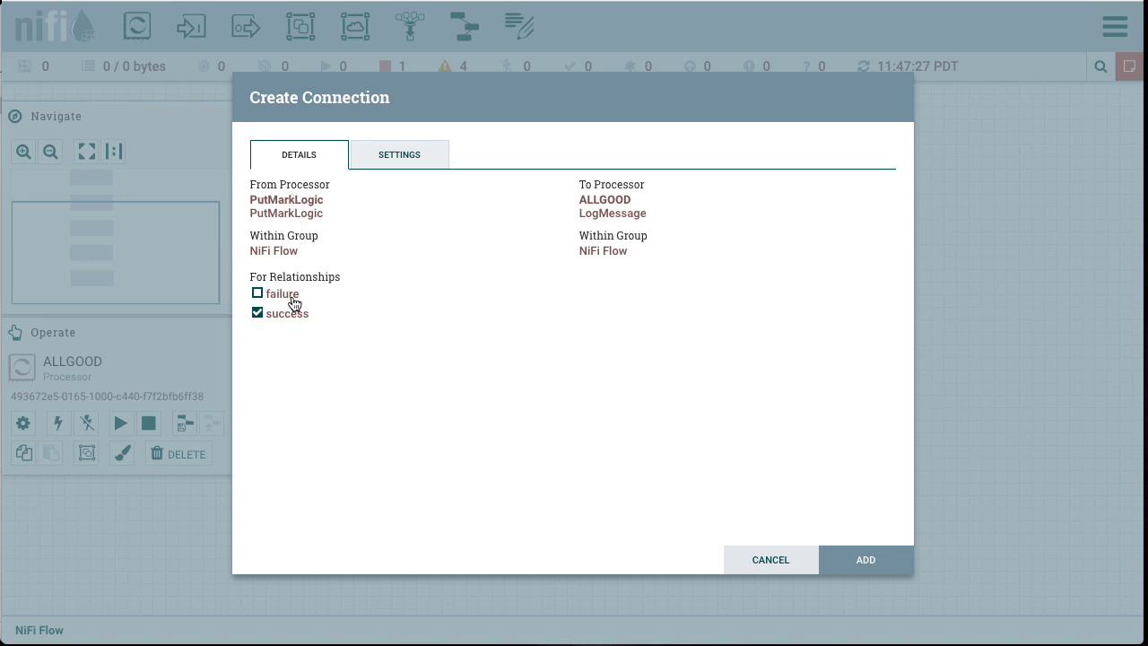
left_click(866, 558)
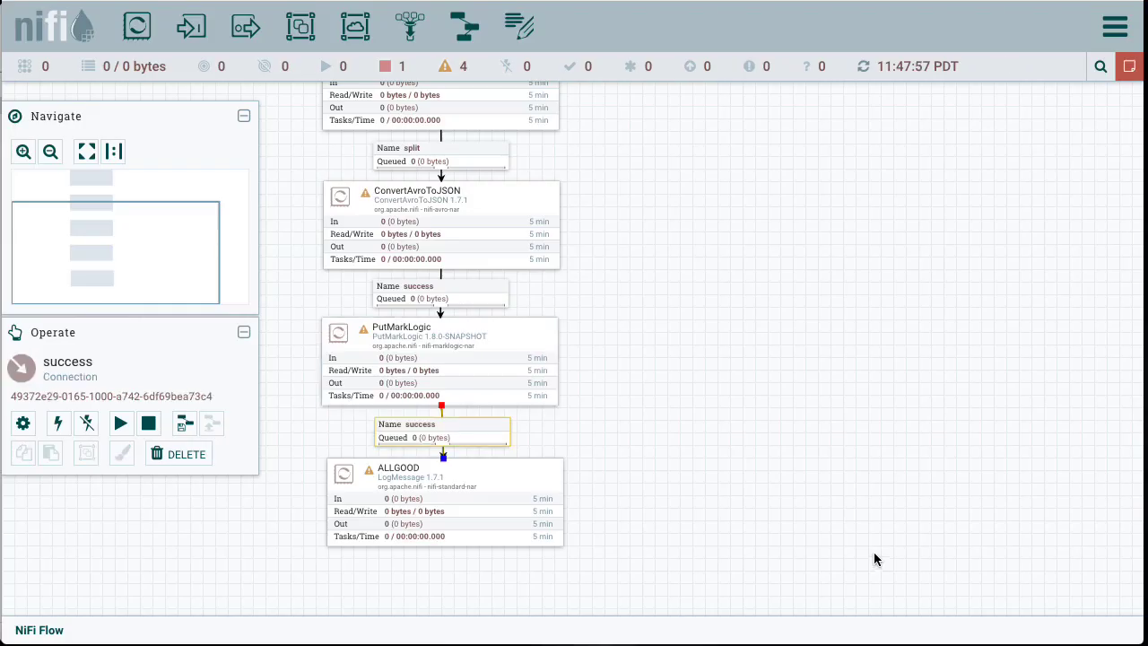
Step: Add another LogMessage processor and place it to the right of the flow
left_click_drag(891, 278, 858, 357)
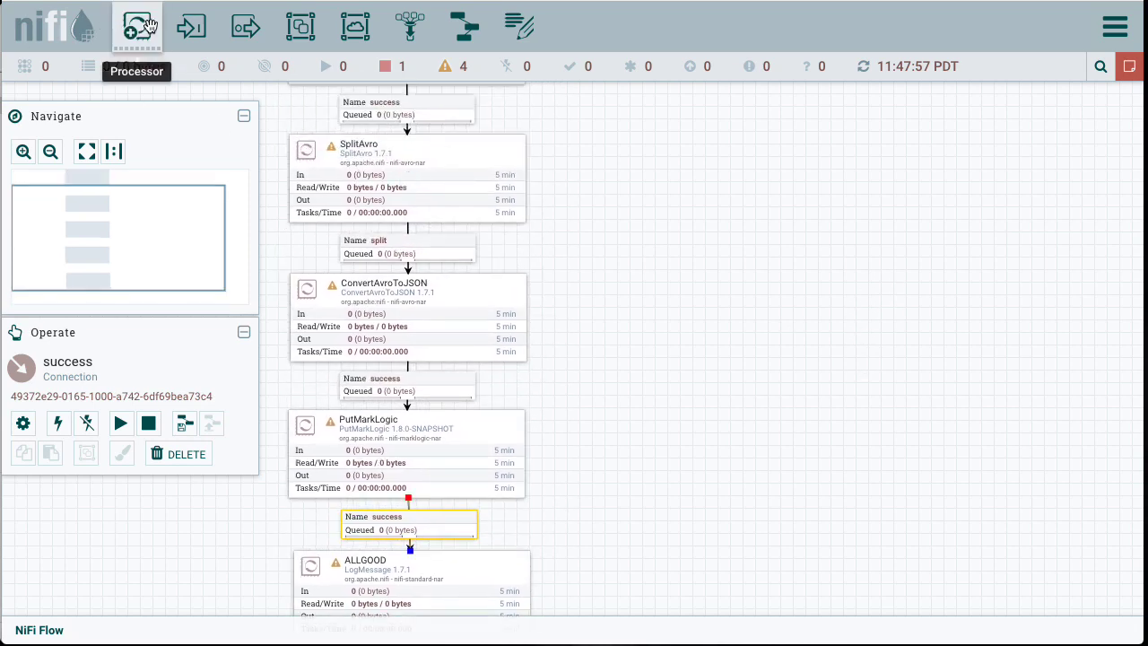
left_click_drag(138, 26, 839, 323)
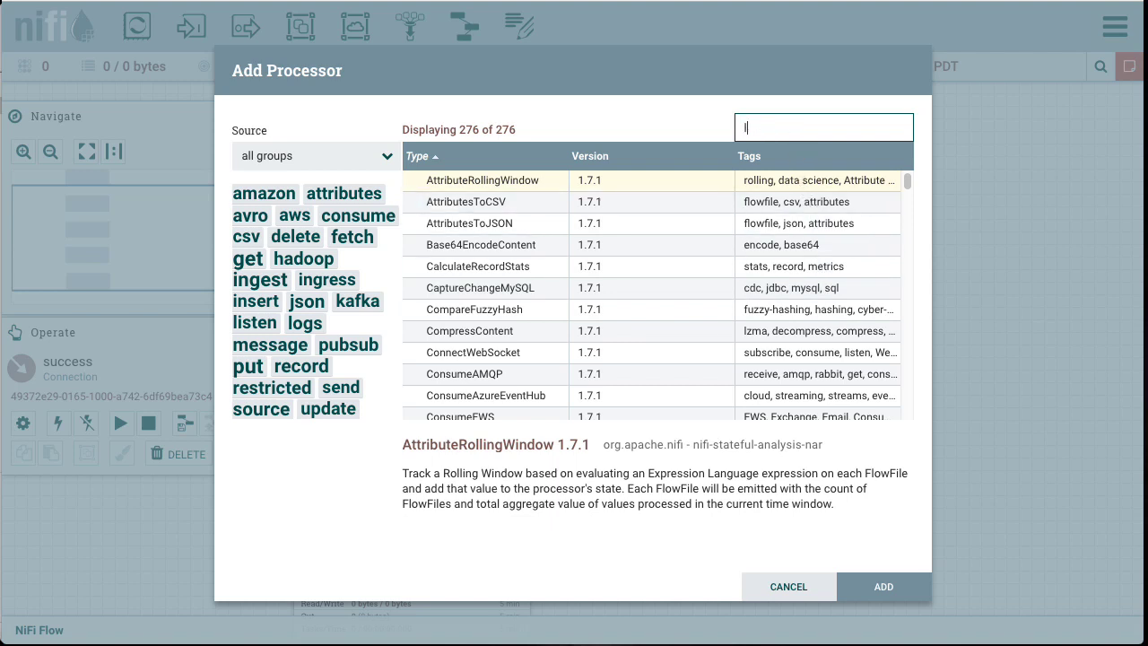
type("logm")
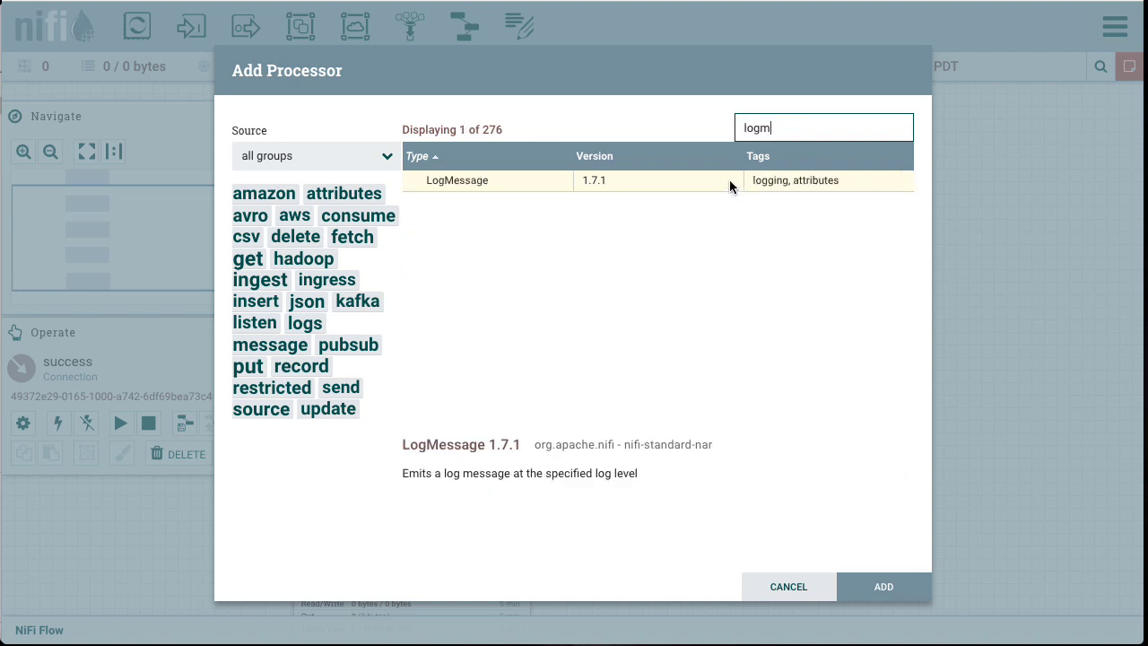
double_click(503, 182)
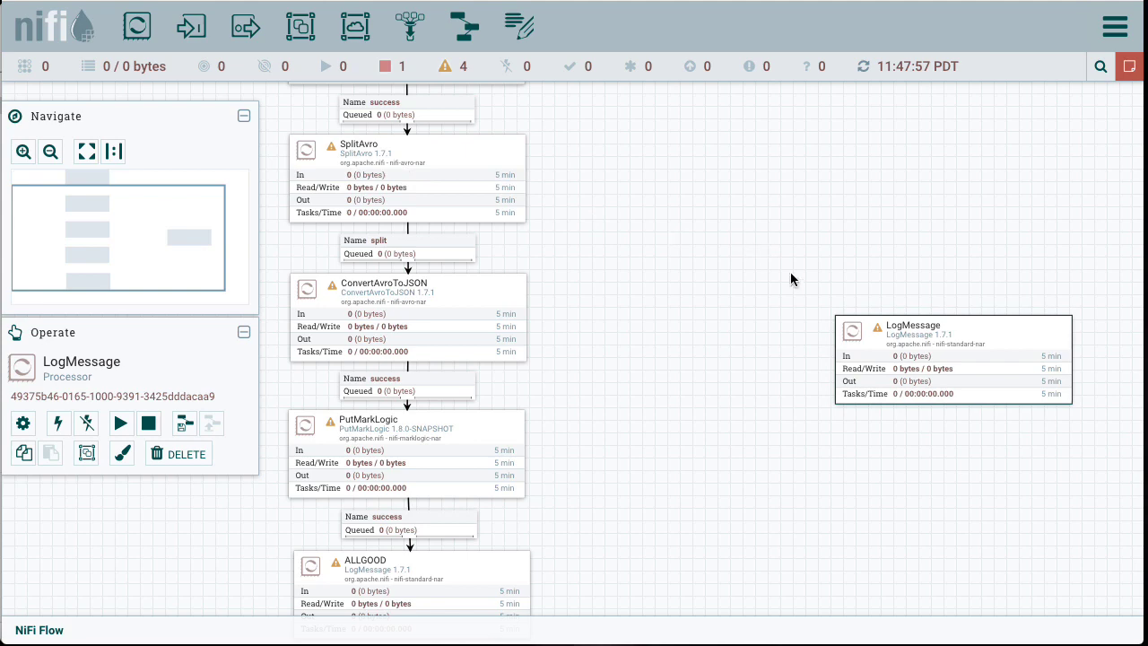
mouse_move(952, 347)
left_click_drag(985, 356, 864, 320)
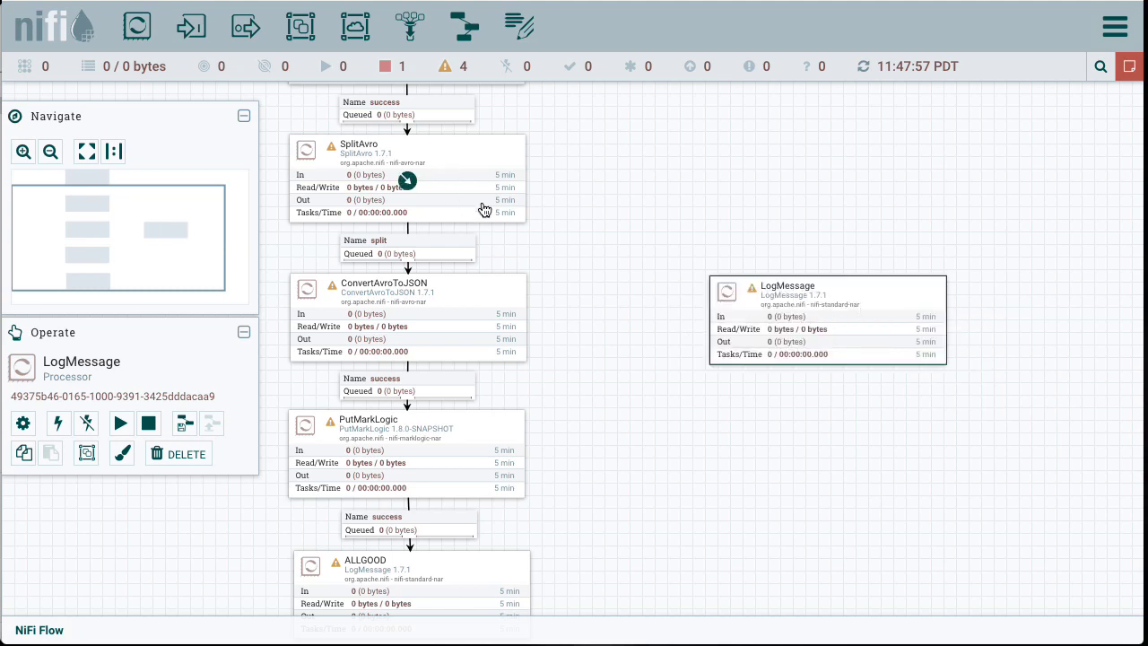
Step: Connect SplitAvro and ConvertAvroToJSON to the new LogMessage processor for their failure relationships
left_click_drag(409, 181, 833, 300)
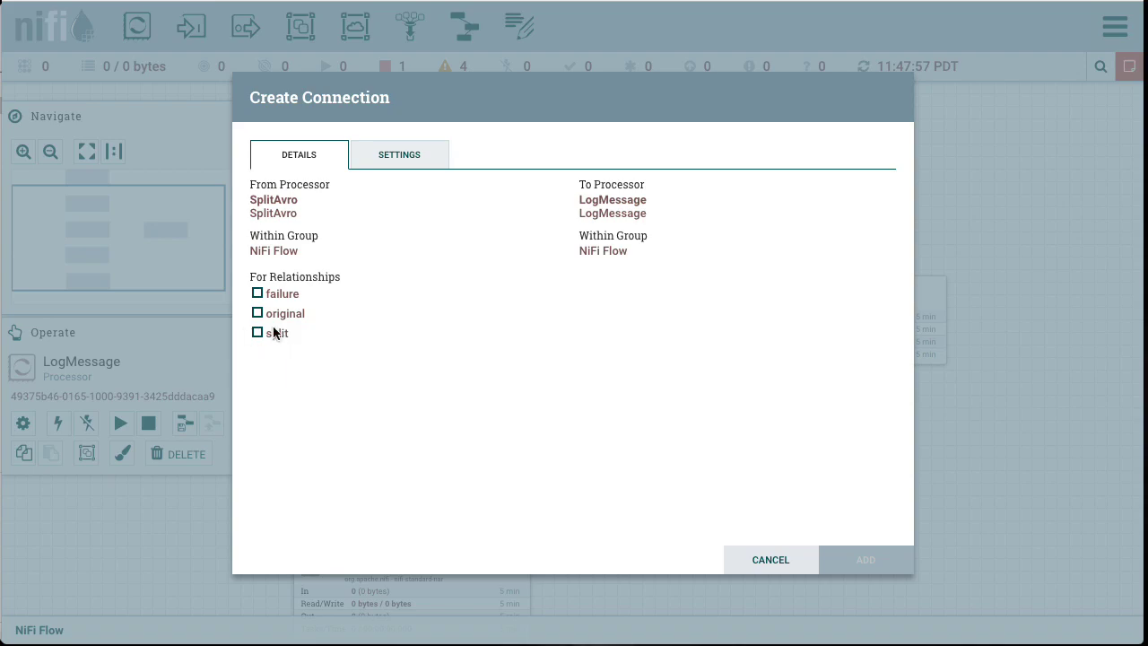
left_click(257, 293)
left_click(846, 558)
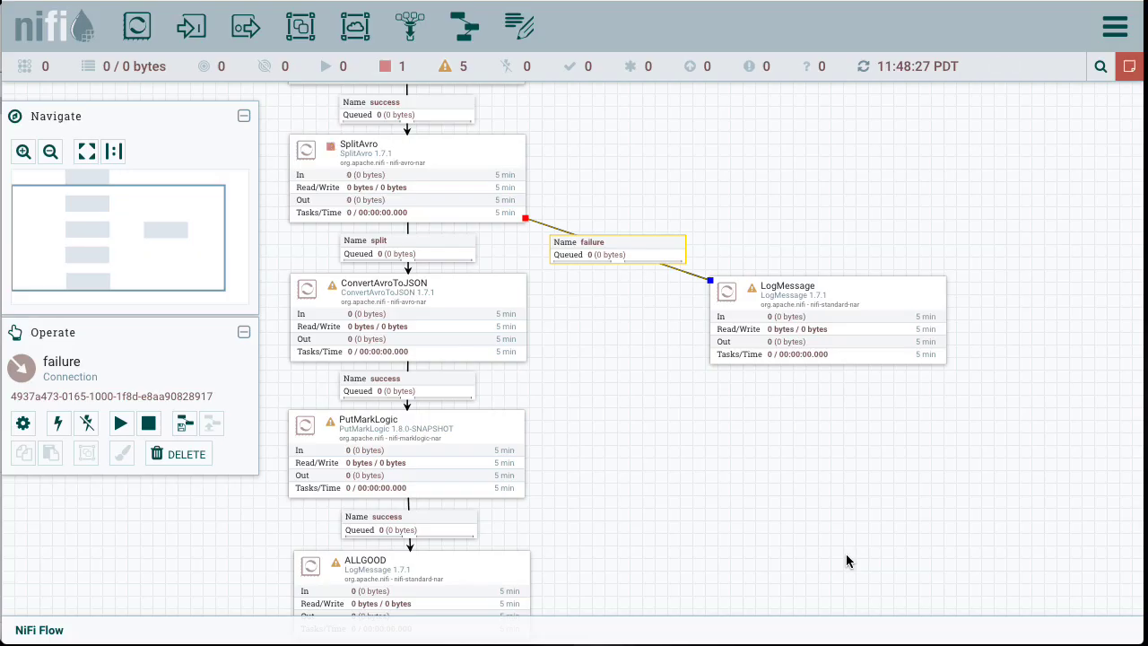
left_click_drag(408, 319, 779, 331)
left_click(265, 294)
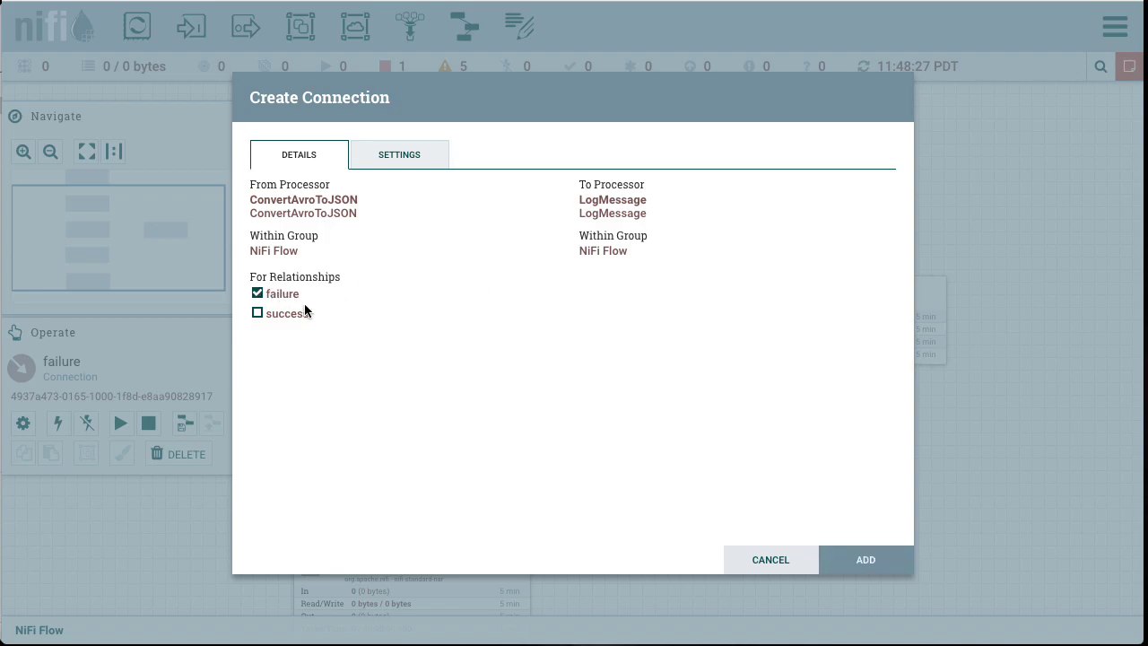
left_click(869, 559)
Step: Connect PutMarkLogic to the new LogMessage processor for the failure relationship
left_click_drag(406, 458, 819, 334)
left_click(257, 294)
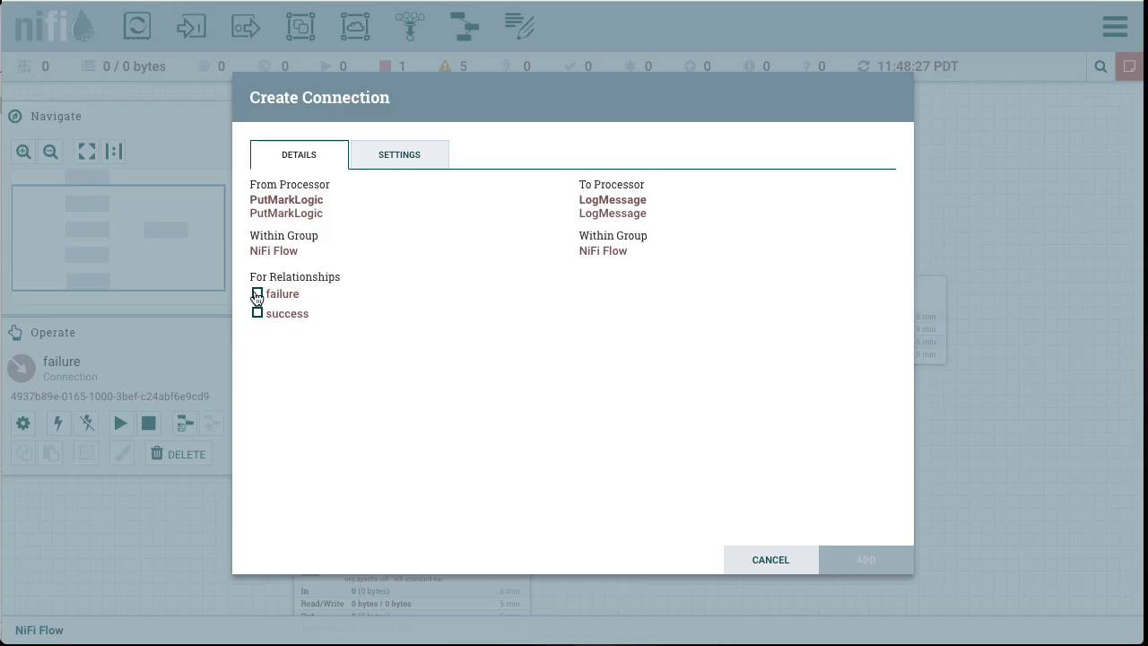
left_click(854, 565)
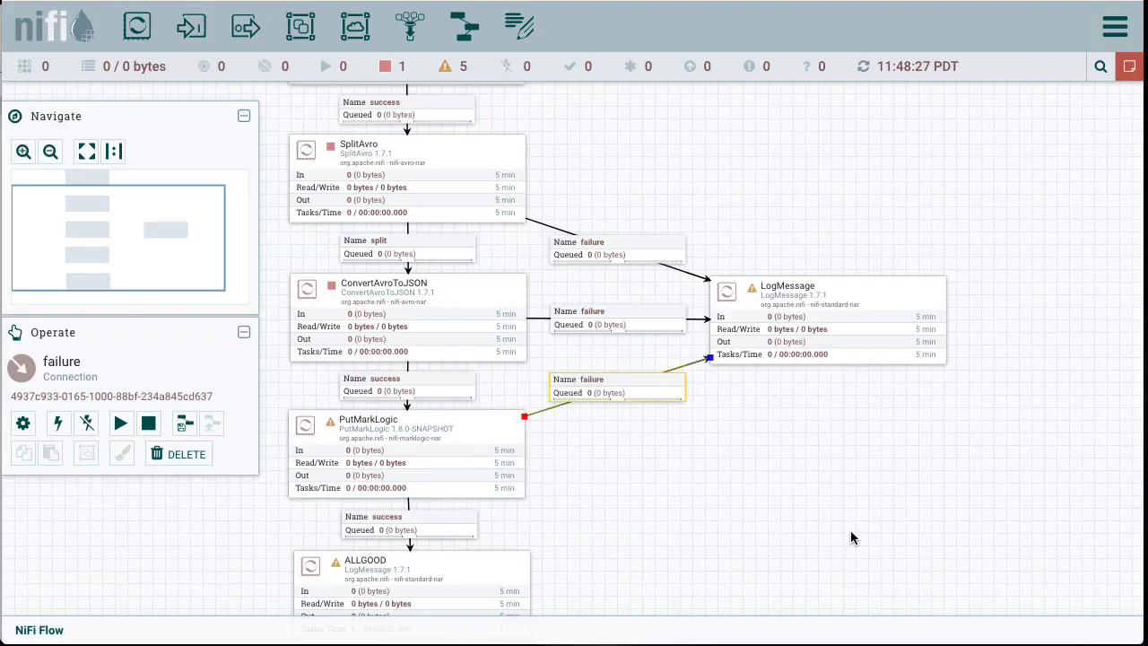
left_click(775, 465)
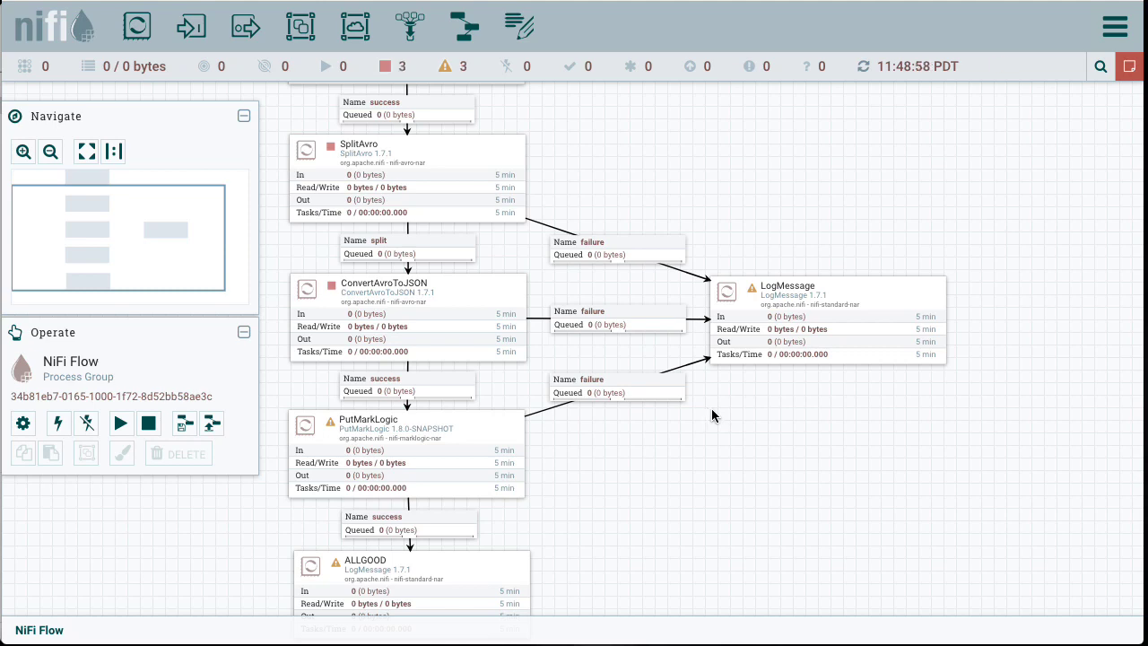
Step: Set the new LogMessage processor to automatically terminate its success relationship
left_click_drag(605, 172, 608, 281)
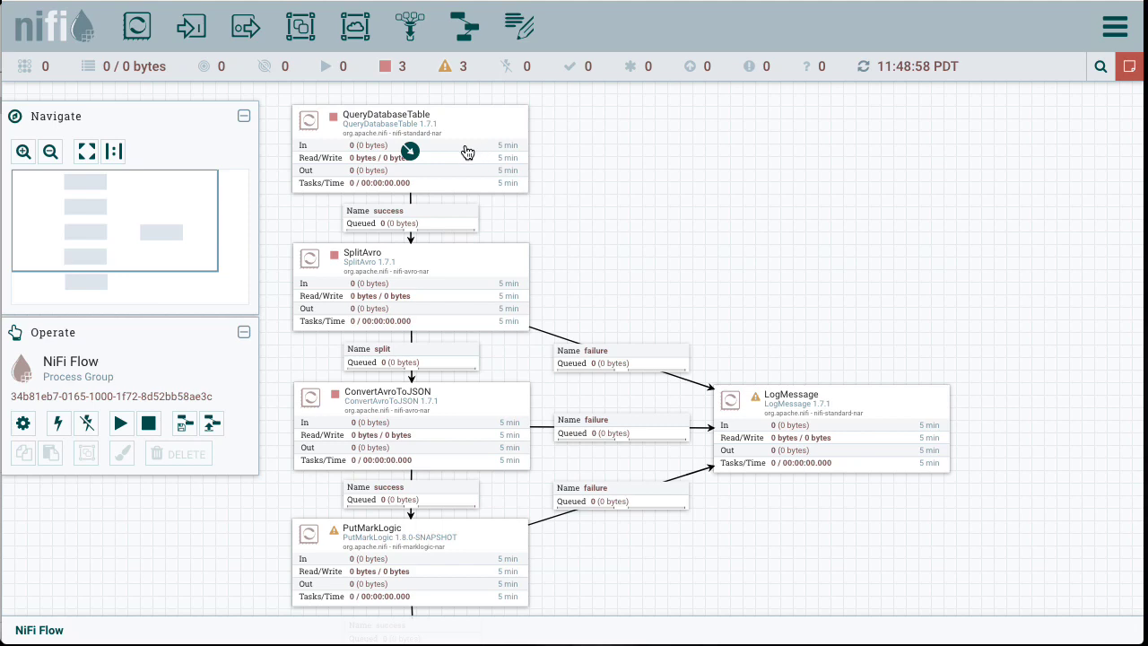
left_click_drag(759, 256, 758, 101)
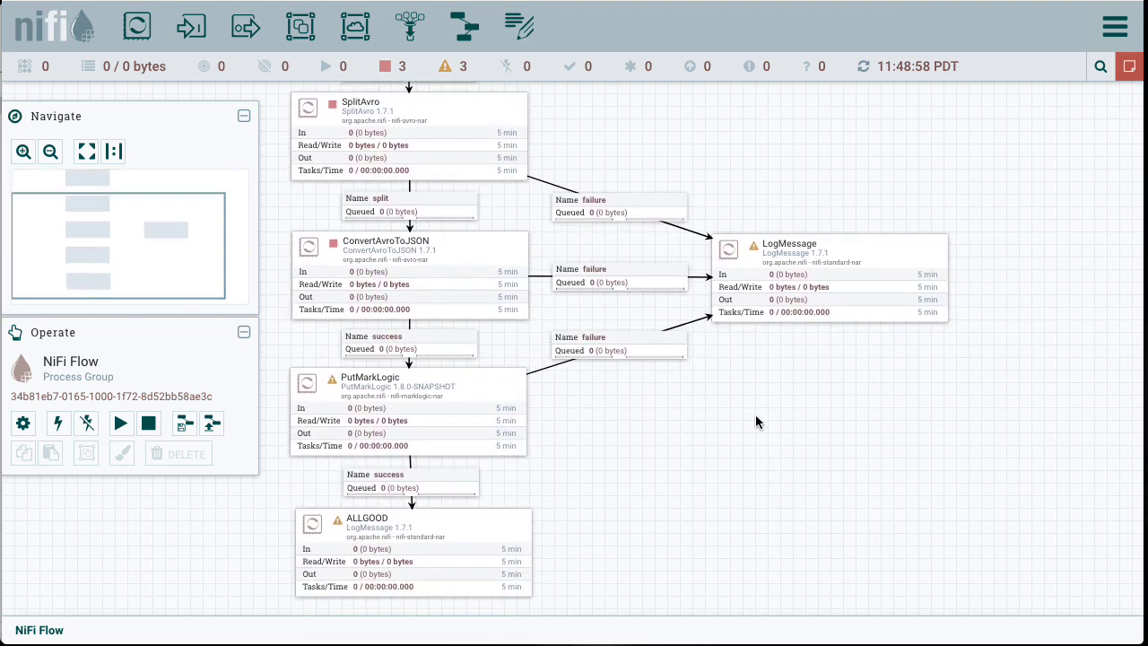
left_click_drag(764, 452, 760, 402)
mouse_move(328, 341)
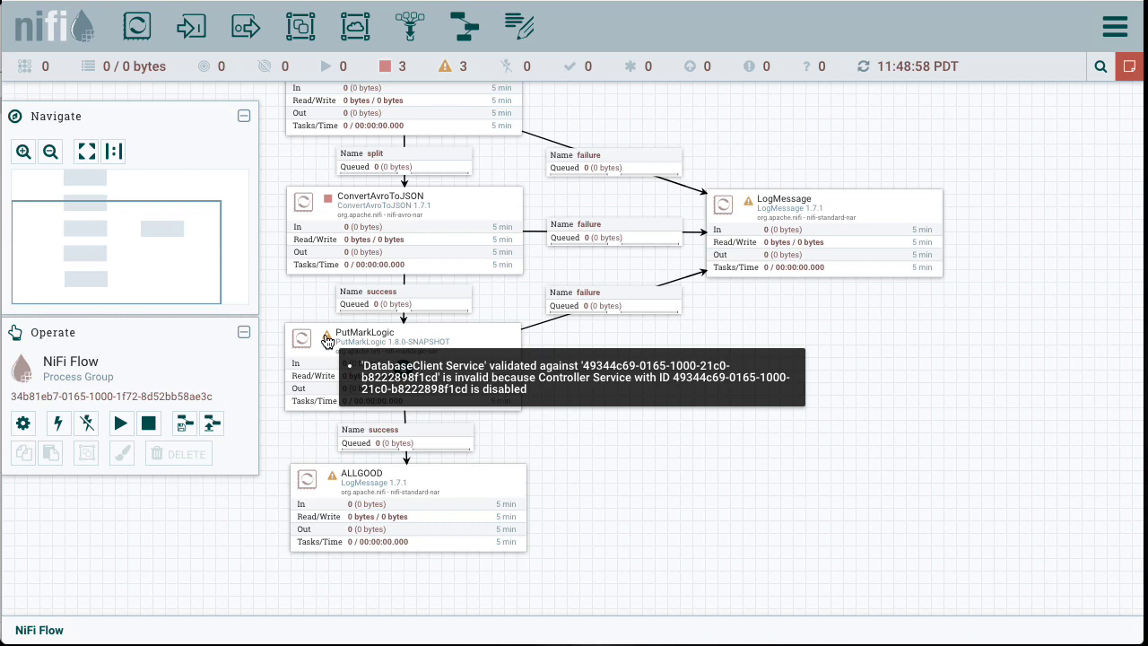
mouse_move(751, 206)
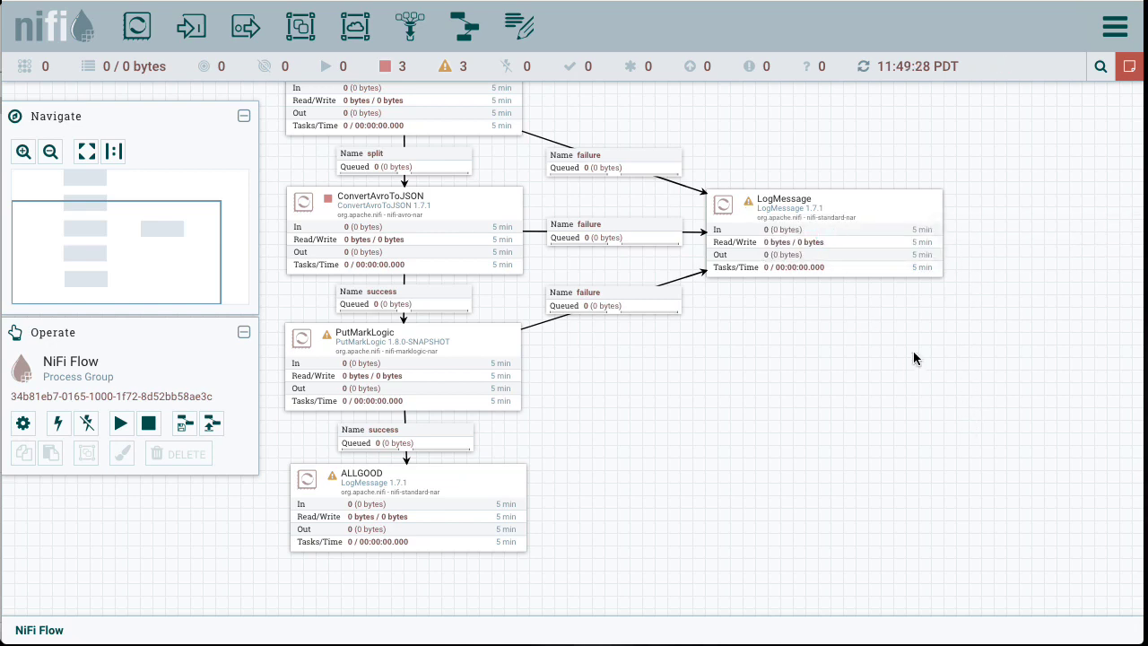
double_click(883, 254)
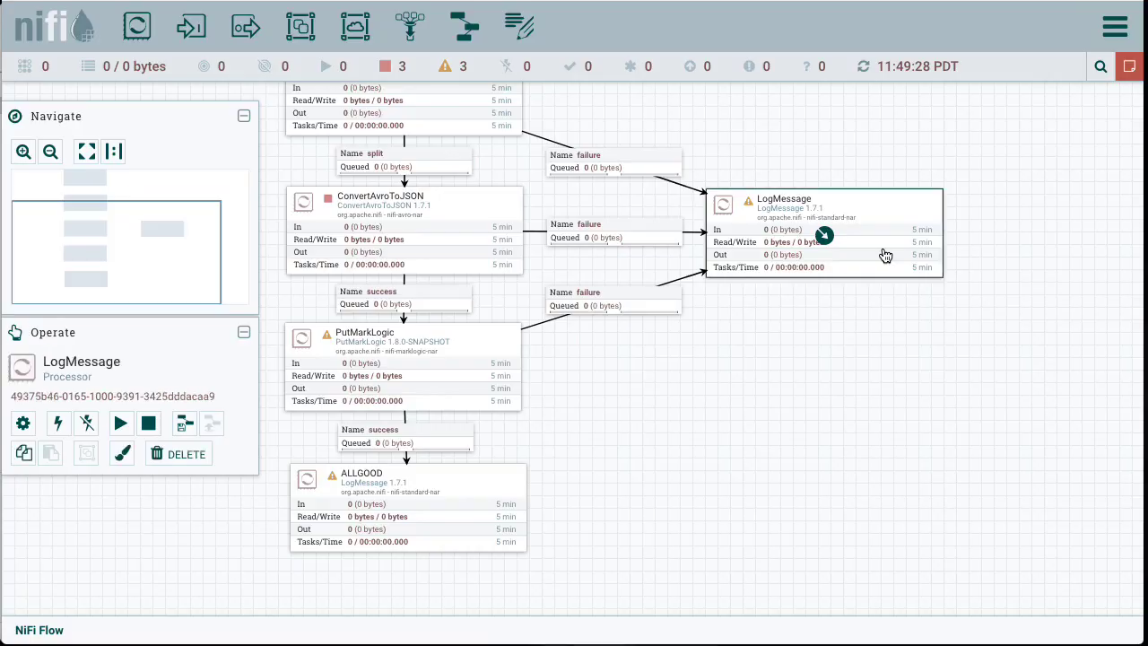
left_click(305, 155)
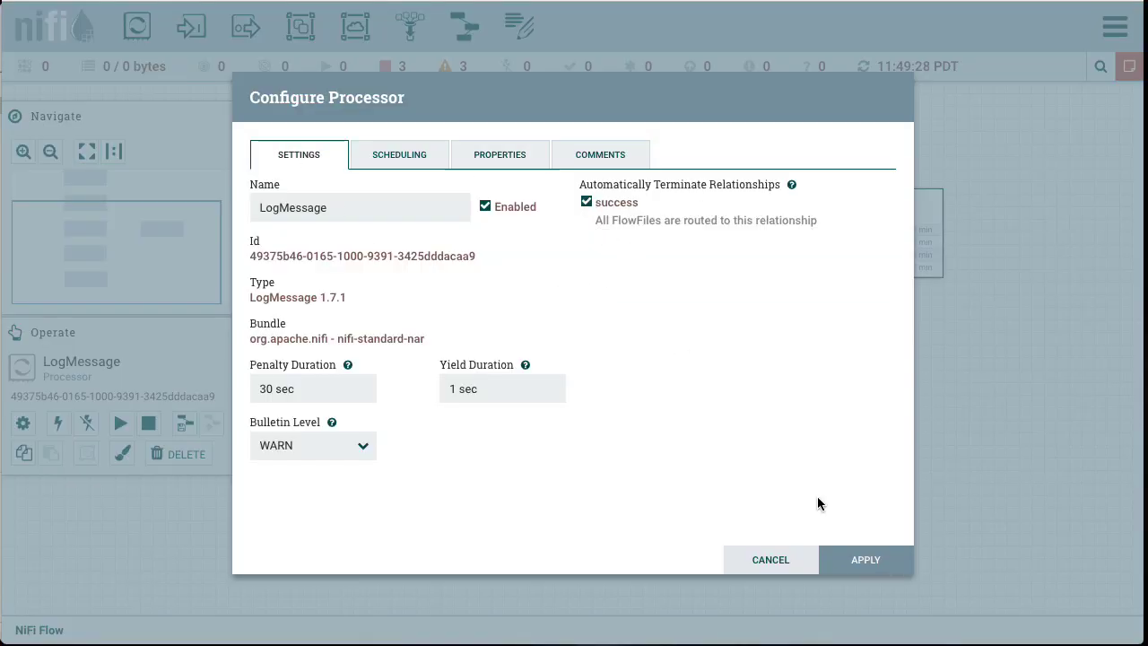
left_click(866, 564)
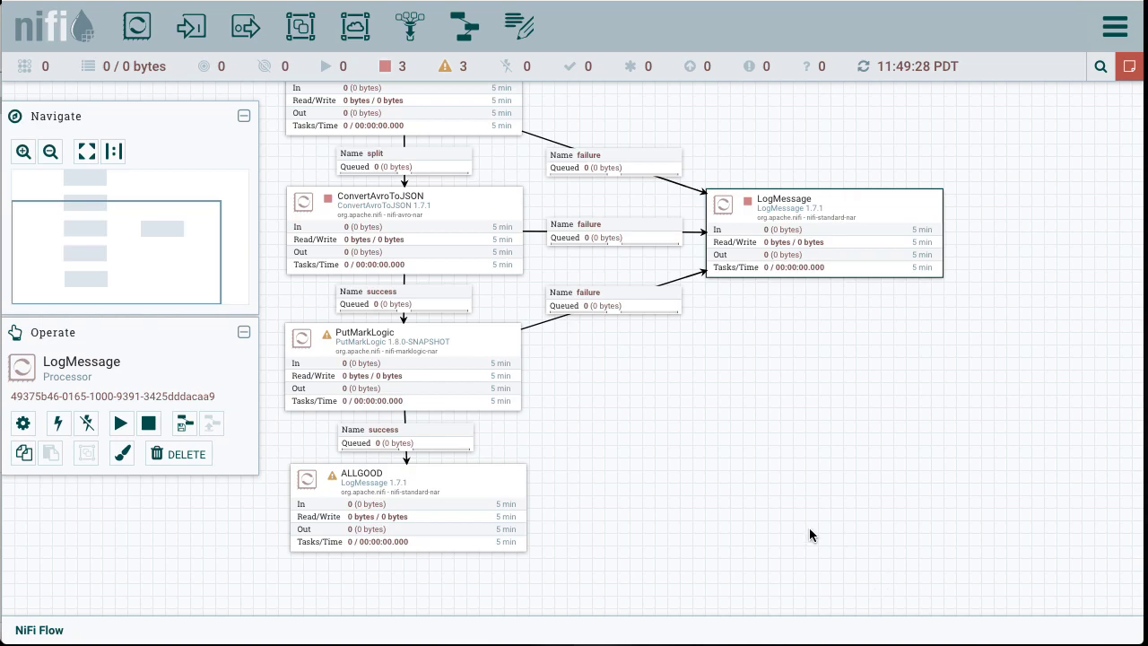
Step: Set the ALLGOOD processor to automatically terminate its success relationship
double_click(467, 478)
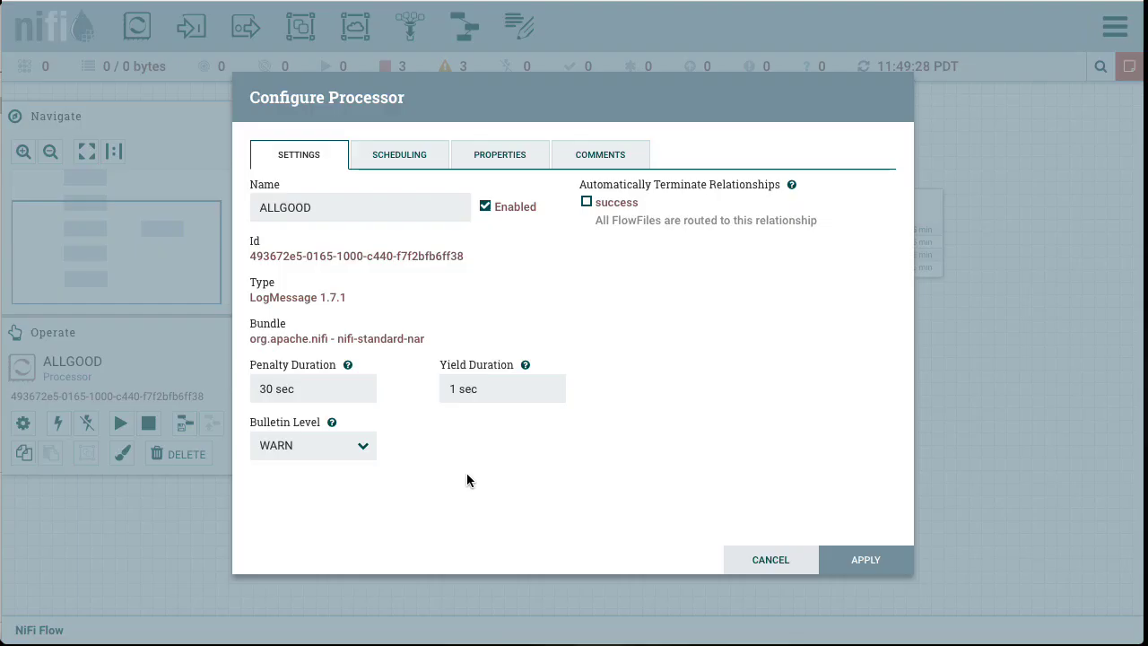
left_click(586, 203)
left_click(862, 561)
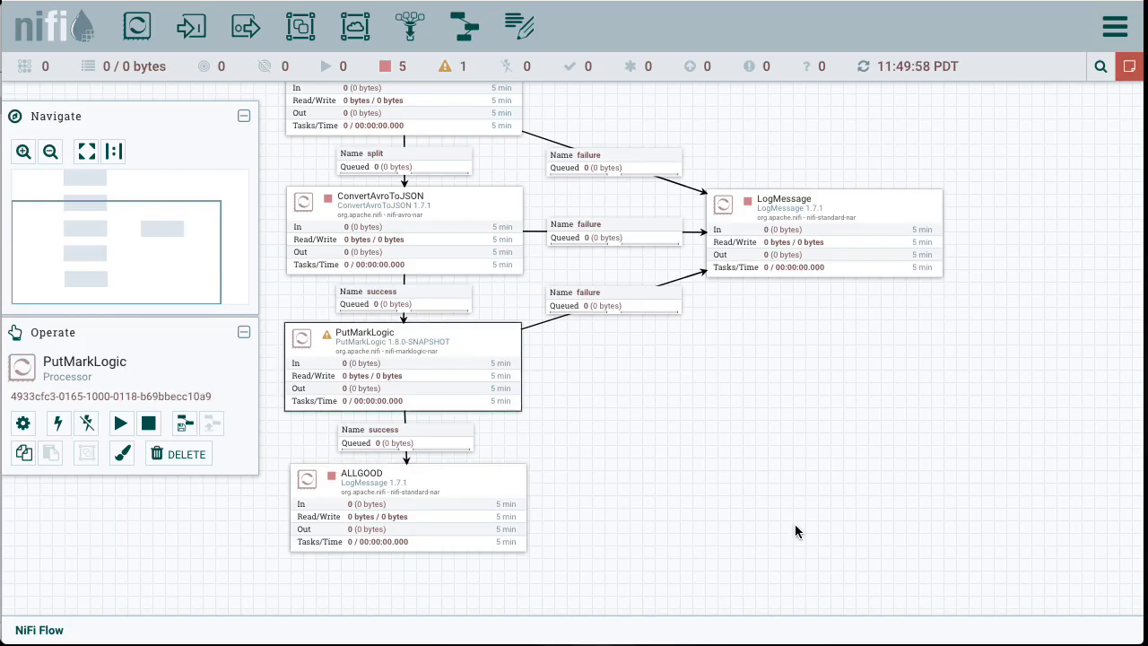
Step: Enable the DefaultMarkLogicDatabaseClientService controller service referenced by the PutMarkLogic processor
mouse_move(328, 339)
double_click(429, 337)
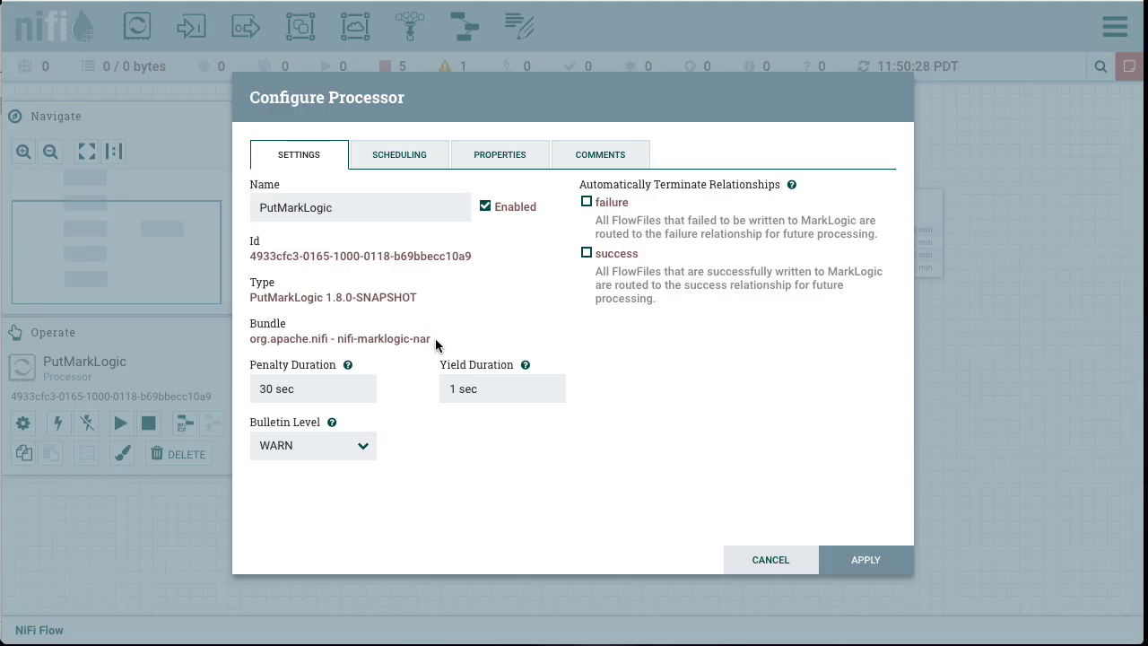
left_click(499, 151)
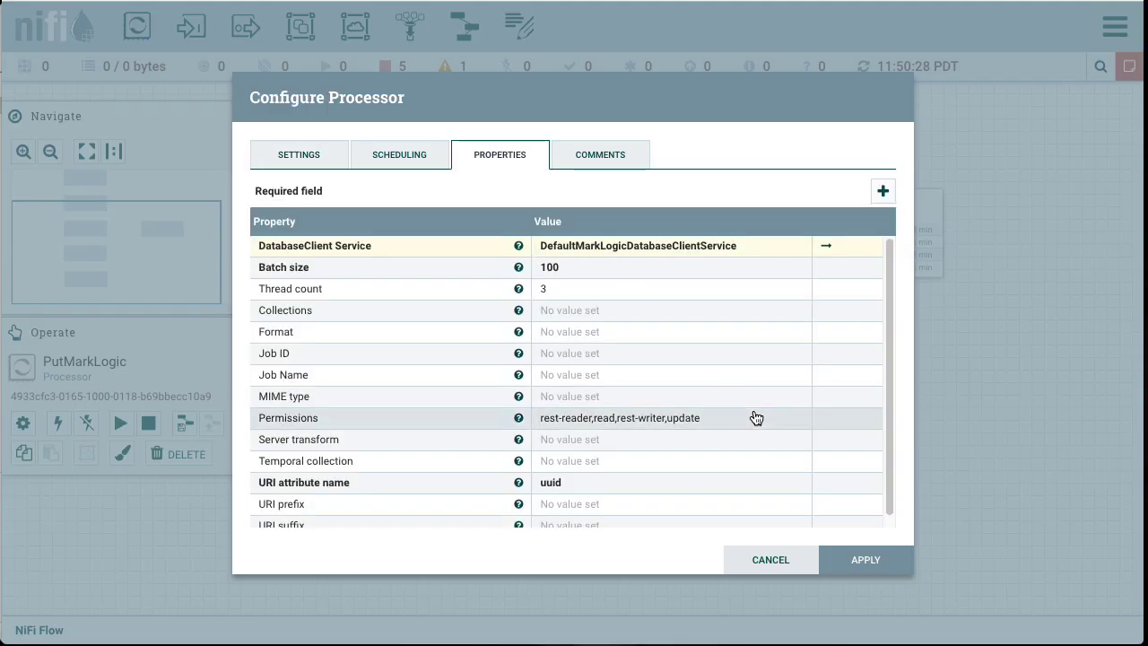
left_click(827, 249)
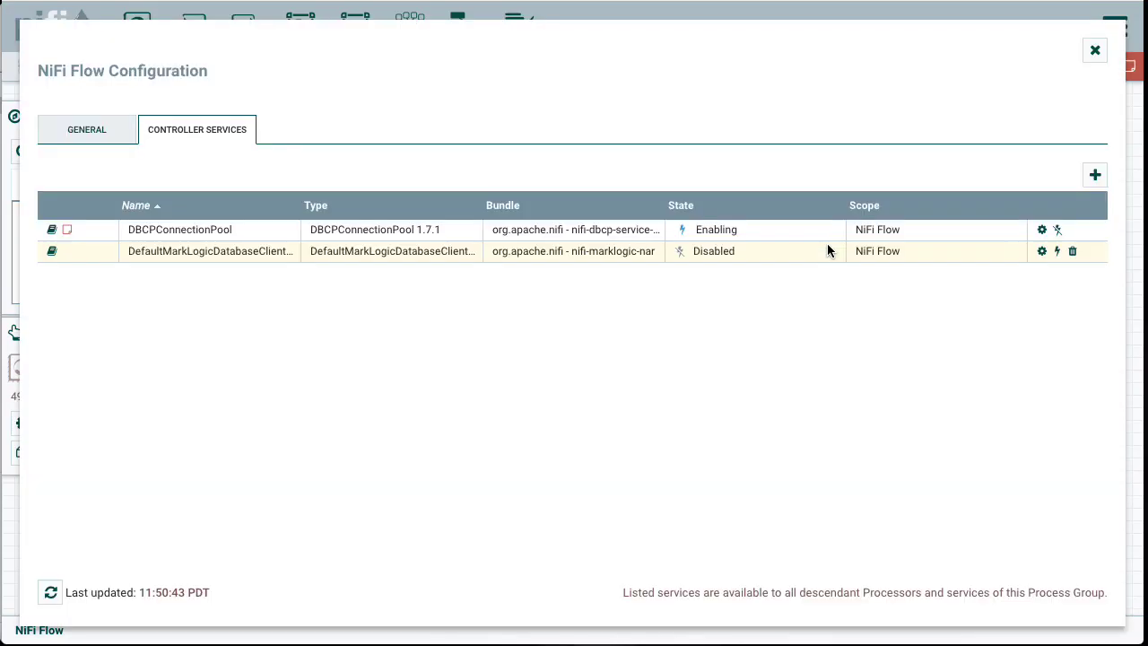
left_click(1055, 252)
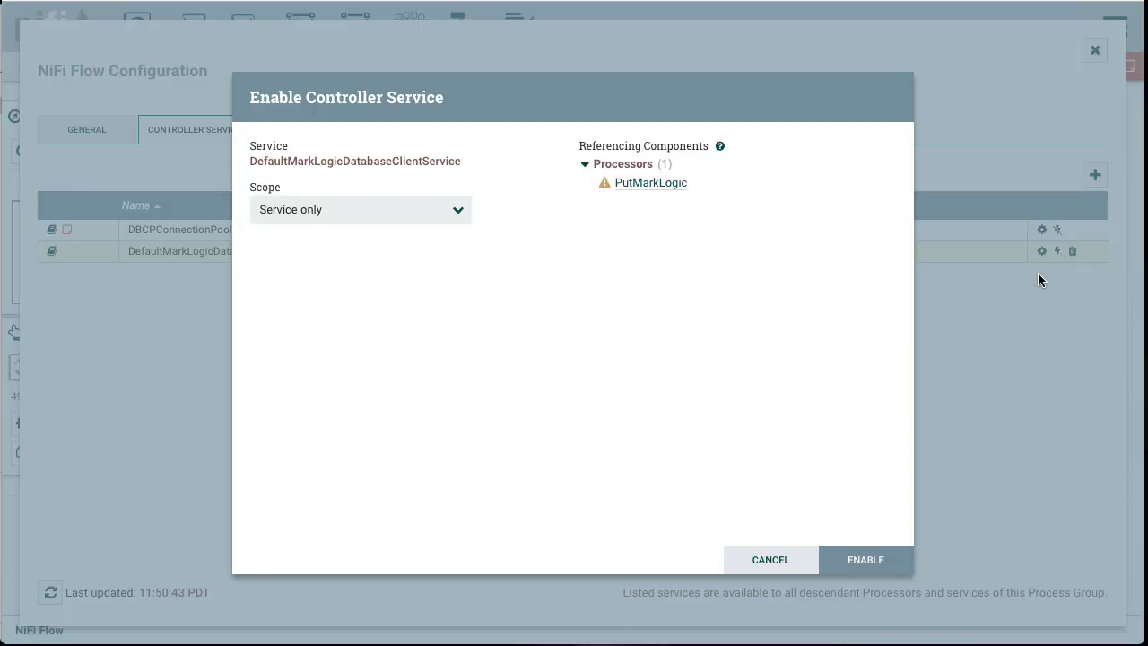
left_click(865, 563)
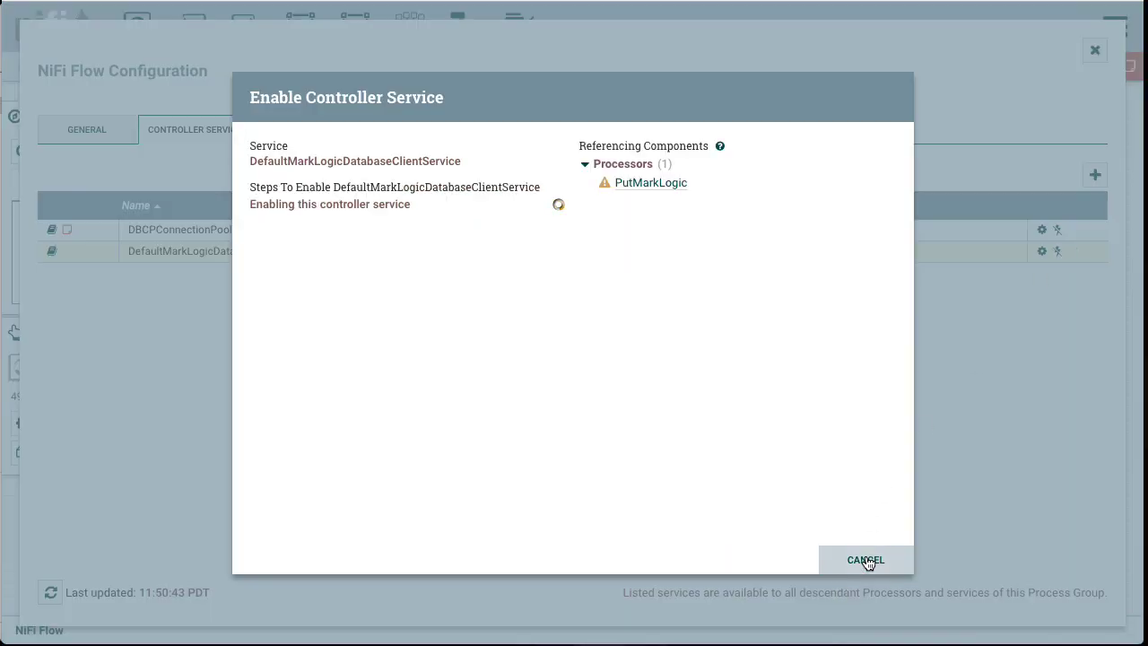
left_click(875, 560)
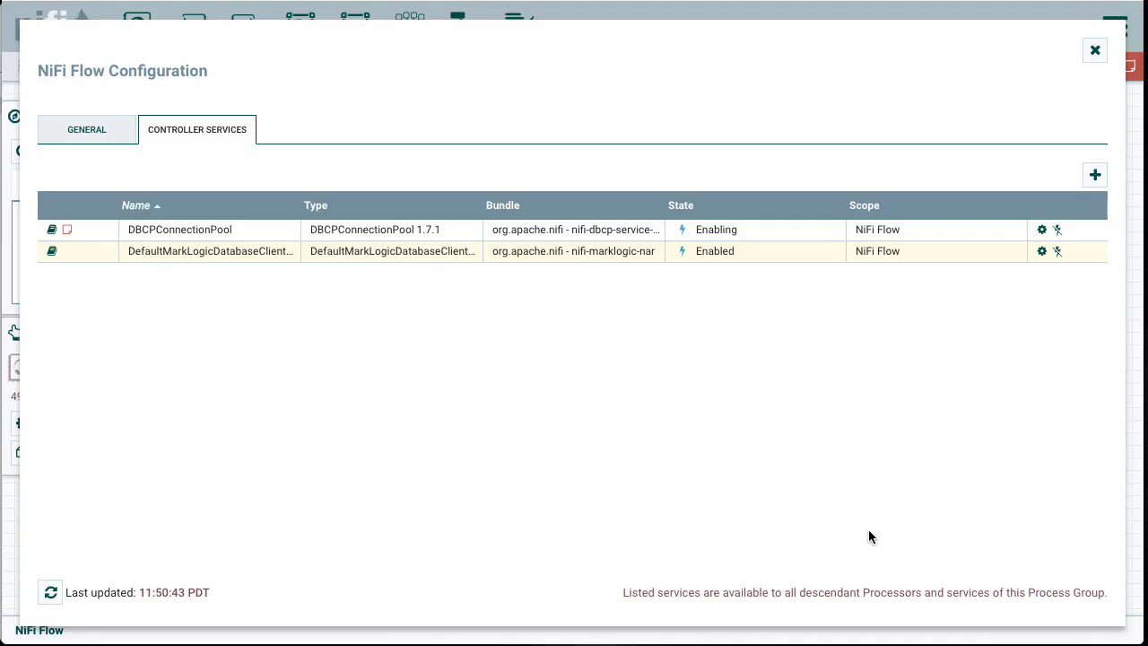
left_click(1096, 51)
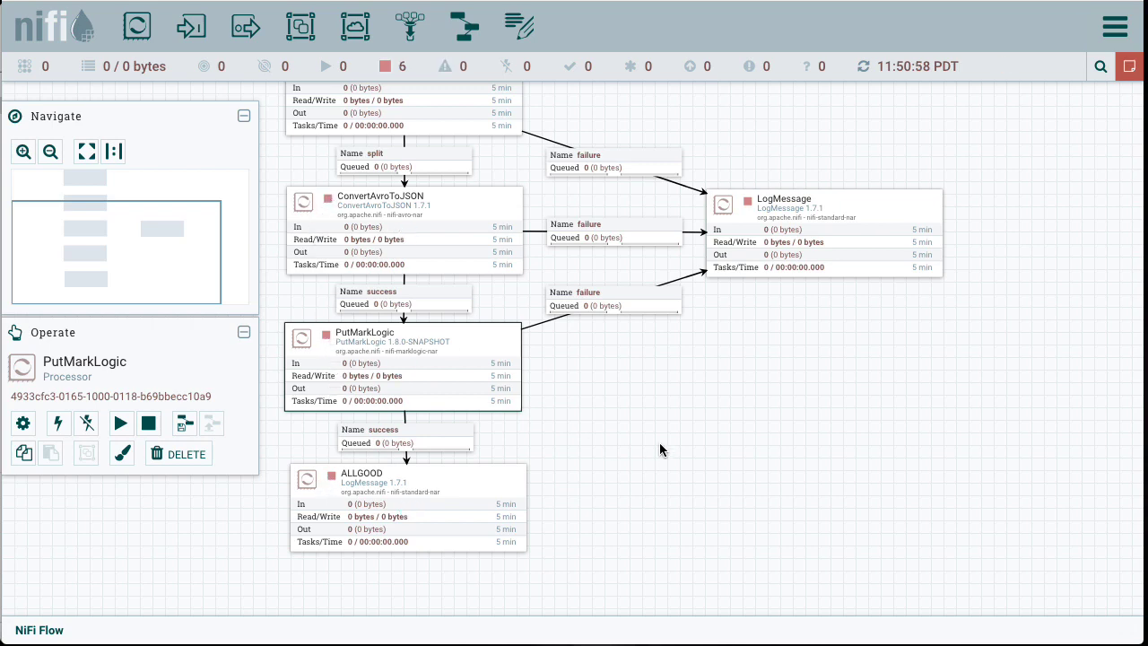
Step: Run QueryDatabaseTable briefly by starting it and then stopping it
left_click_drag(675, 409, 682, 520)
left_click_drag(646, 182, 668, 260)
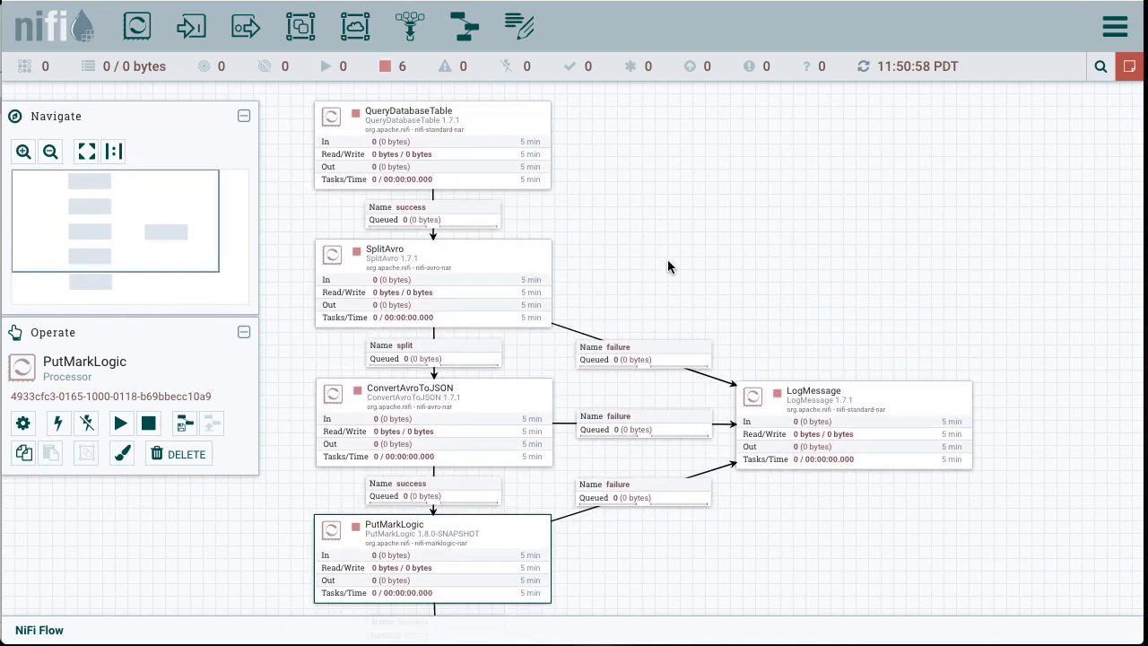
scroll(668, 267, "down", 3)
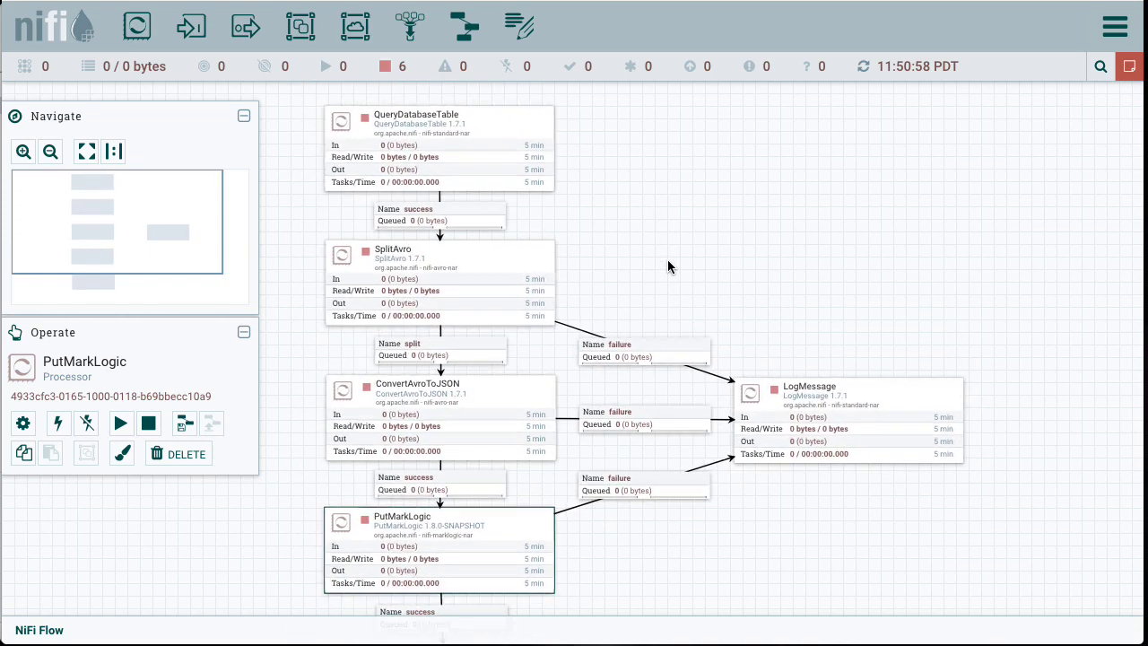
scroll(669, 252, "down", 1)
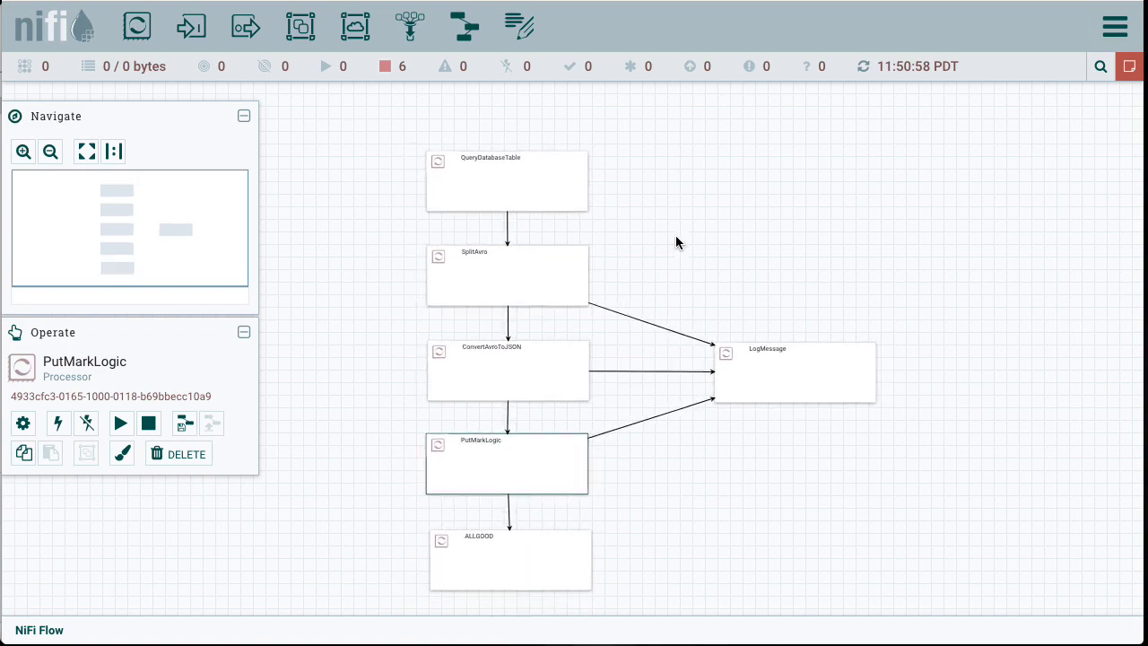
scroll(675, 243, "up", 2)
scroll(675, 243, "up", 2)
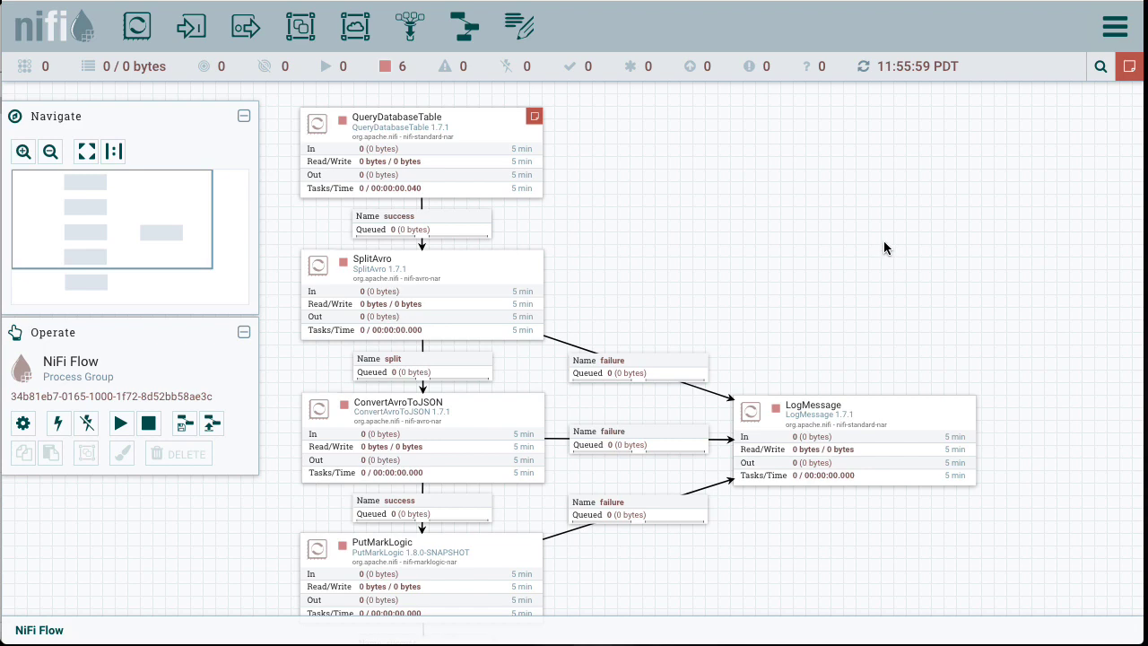
left_click(462, 139)
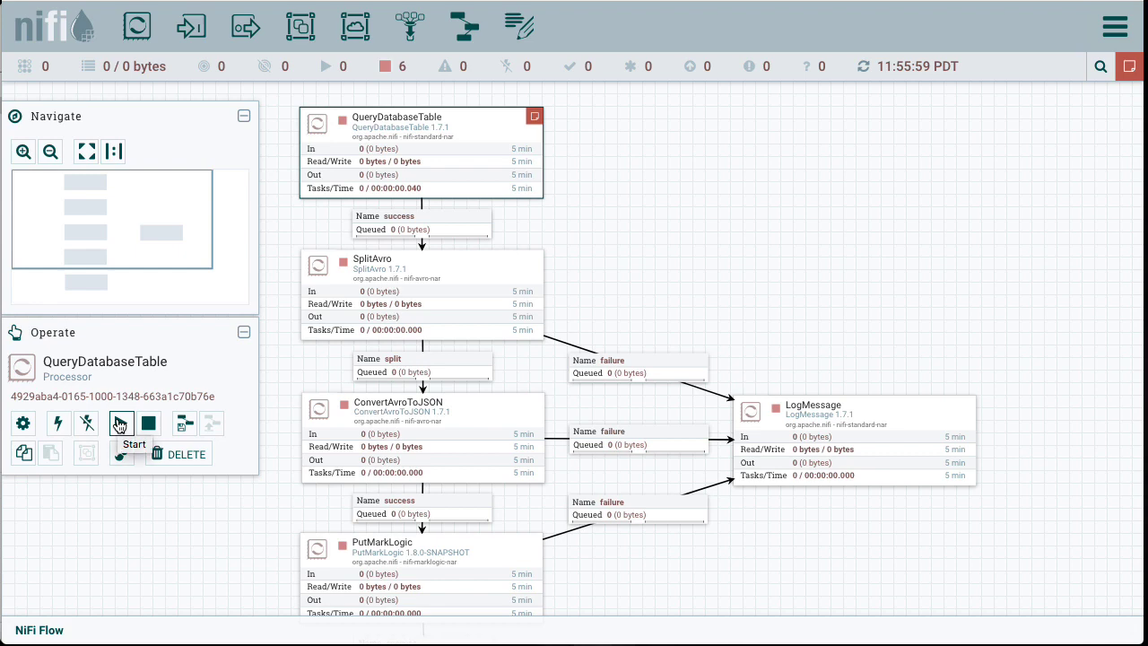
left_click(120, 425)
left_click(150, 425)
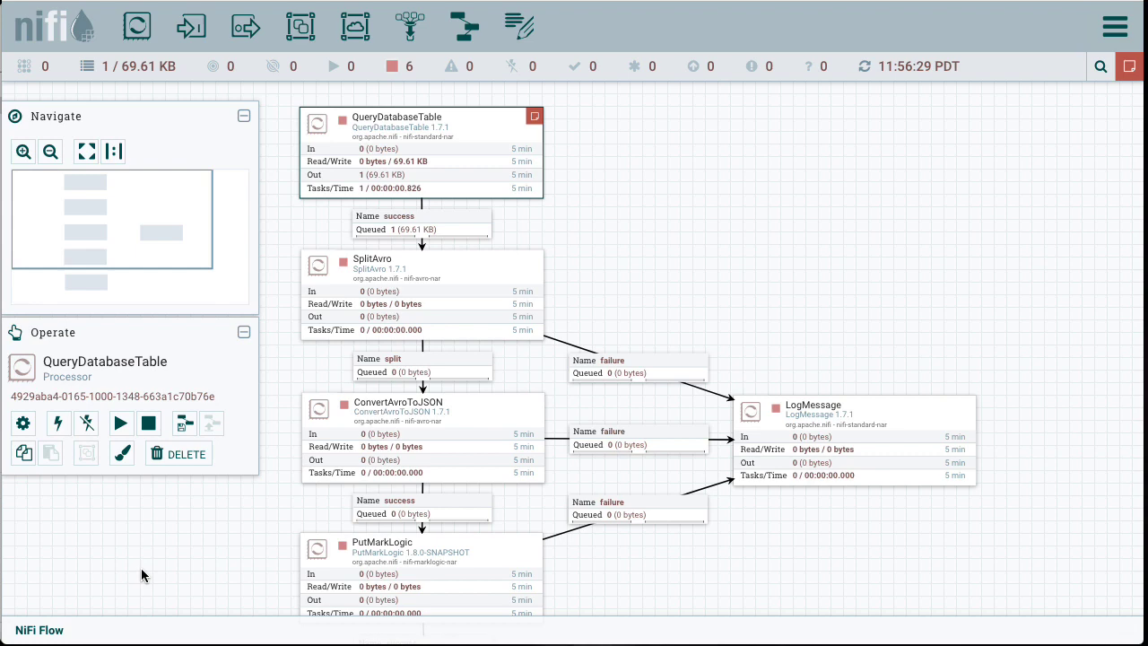
Step: Run SplitAvro briefly by starting it and then stopping it
left_click(477, 282)
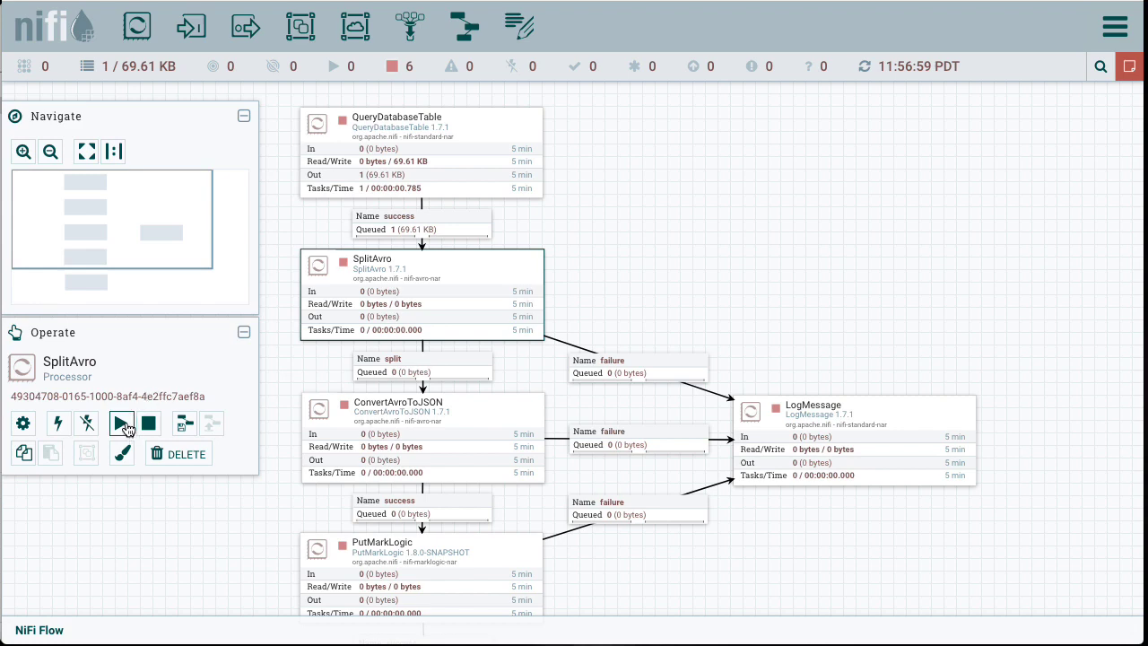
left_click(125, 428)
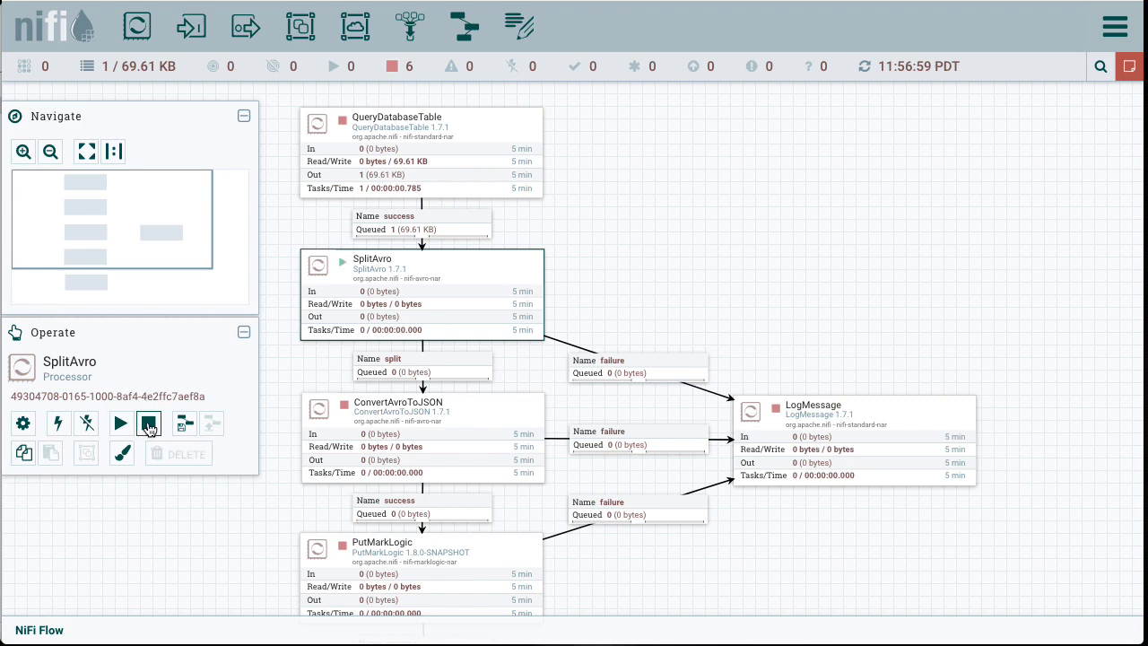
left_click(149, 423)
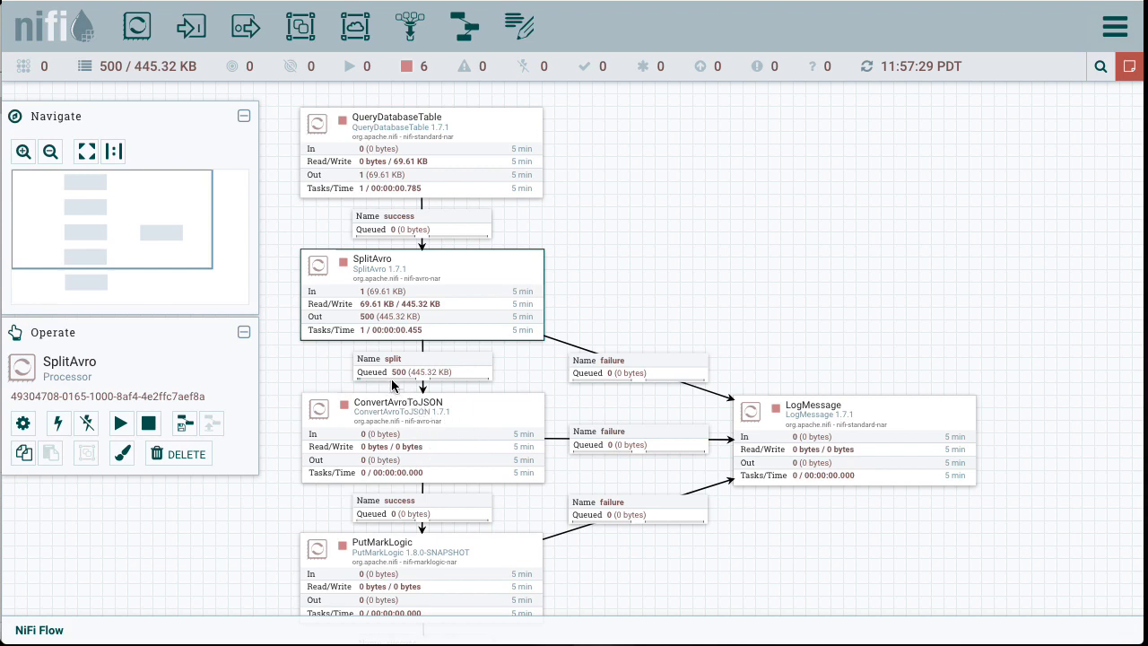
Step: List the split connection's queue and view the content of its first flowfile
mouse_move(400, 379)
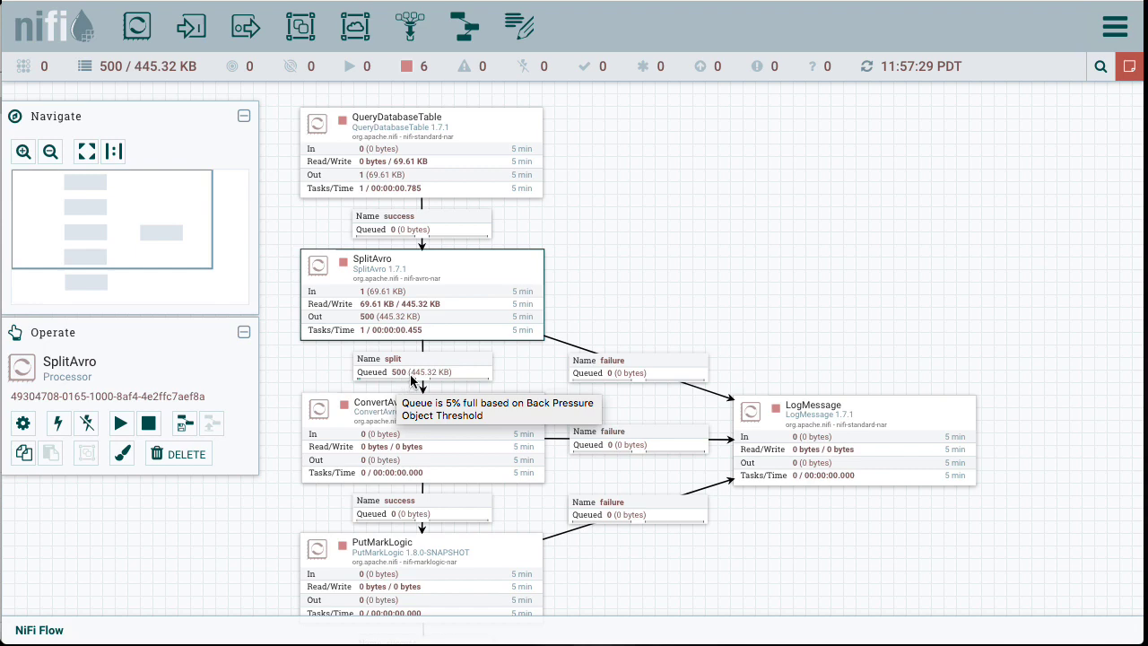
mouse_move(468, 383)
right_click(466, 371)
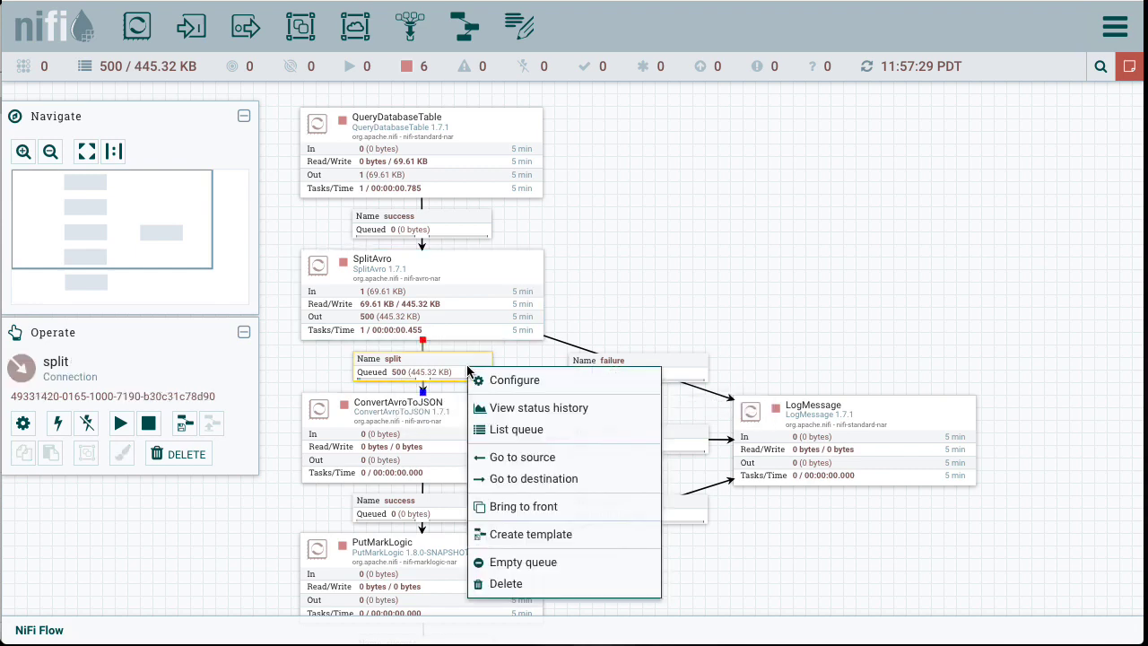
left_click(499, 430)
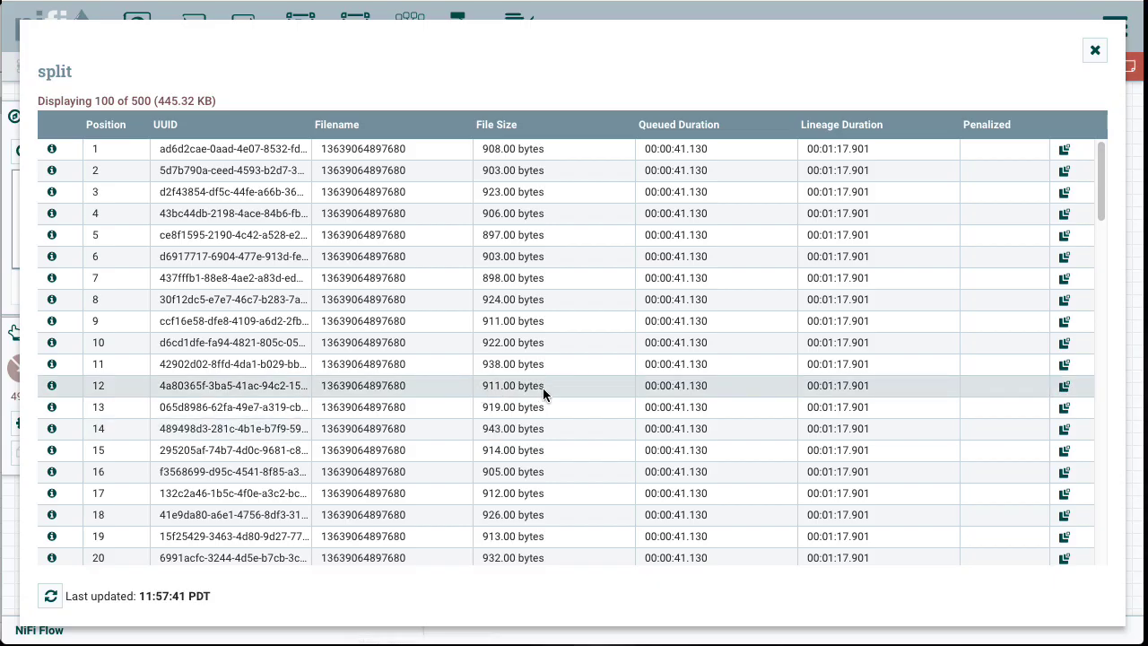
left_click(51, 148)
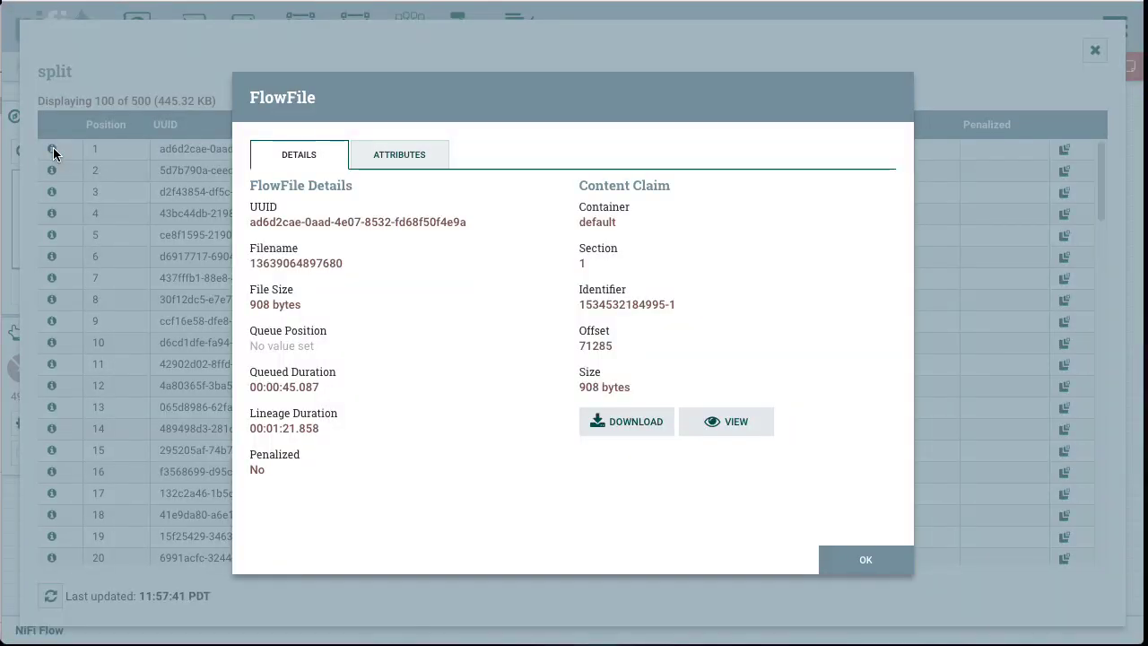
left_click(727, 422)
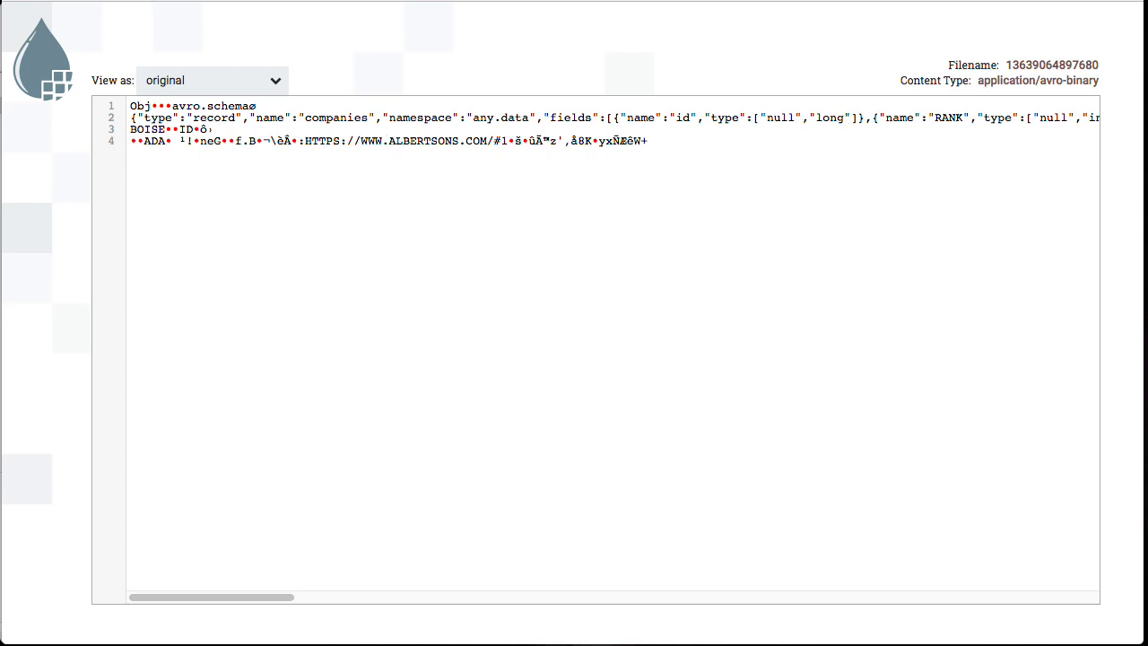
key("ctrl+w")
left_click(860, 564)
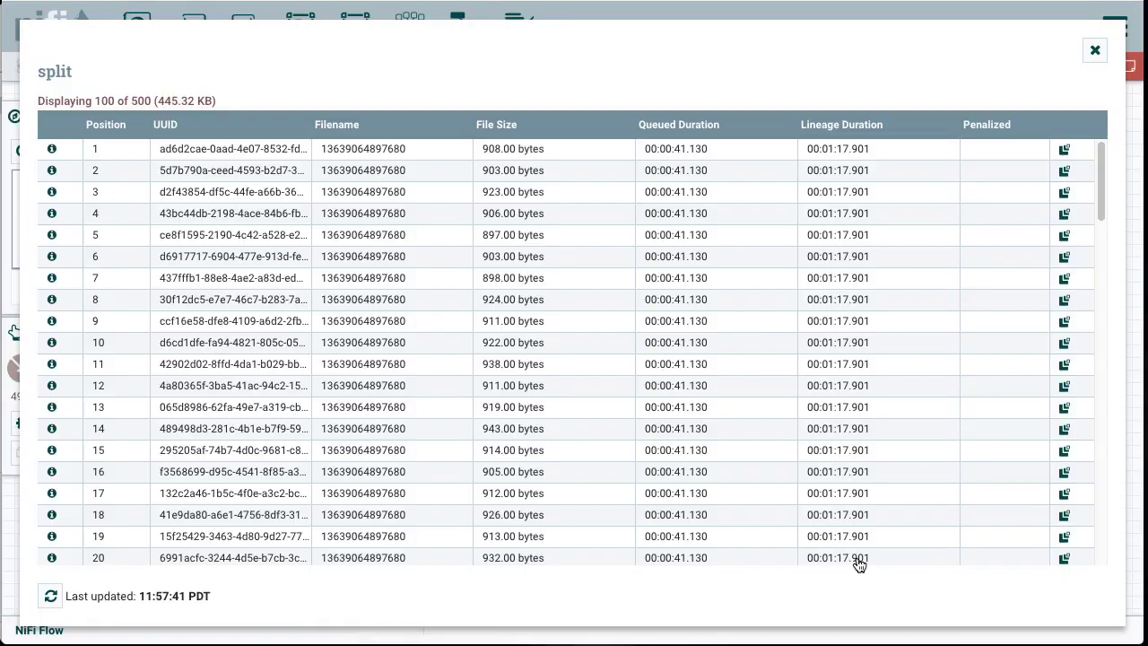
left_click(1096, 51)
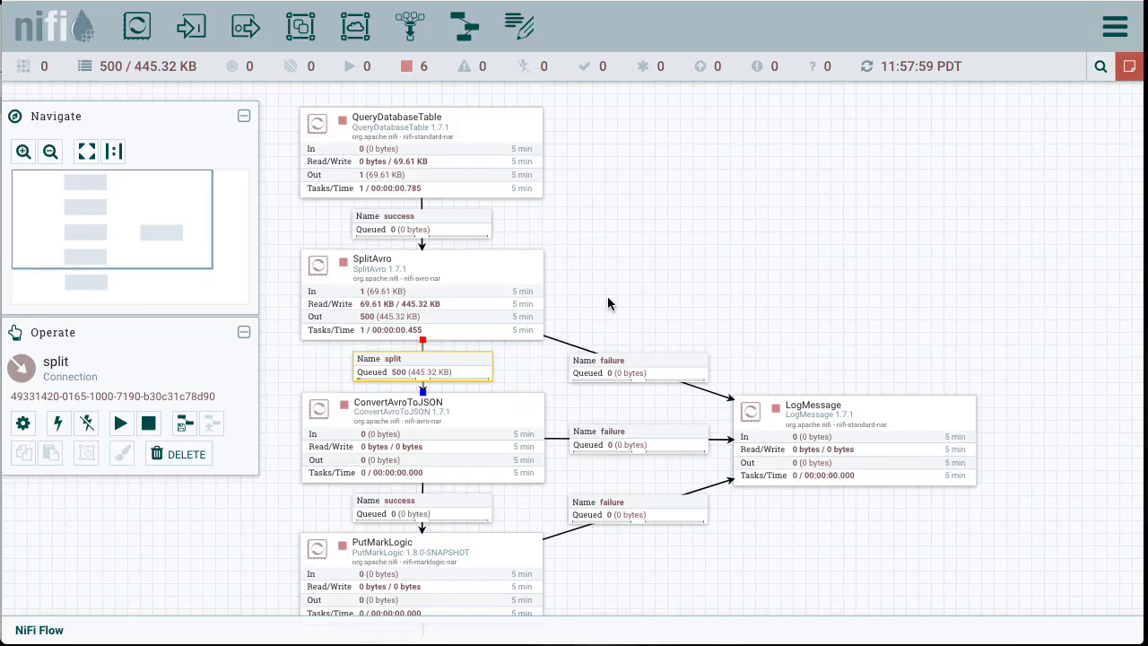
Step: Run ConvertAvroToJSON briefly by starting it and then stopping it
left_click(479, 428)
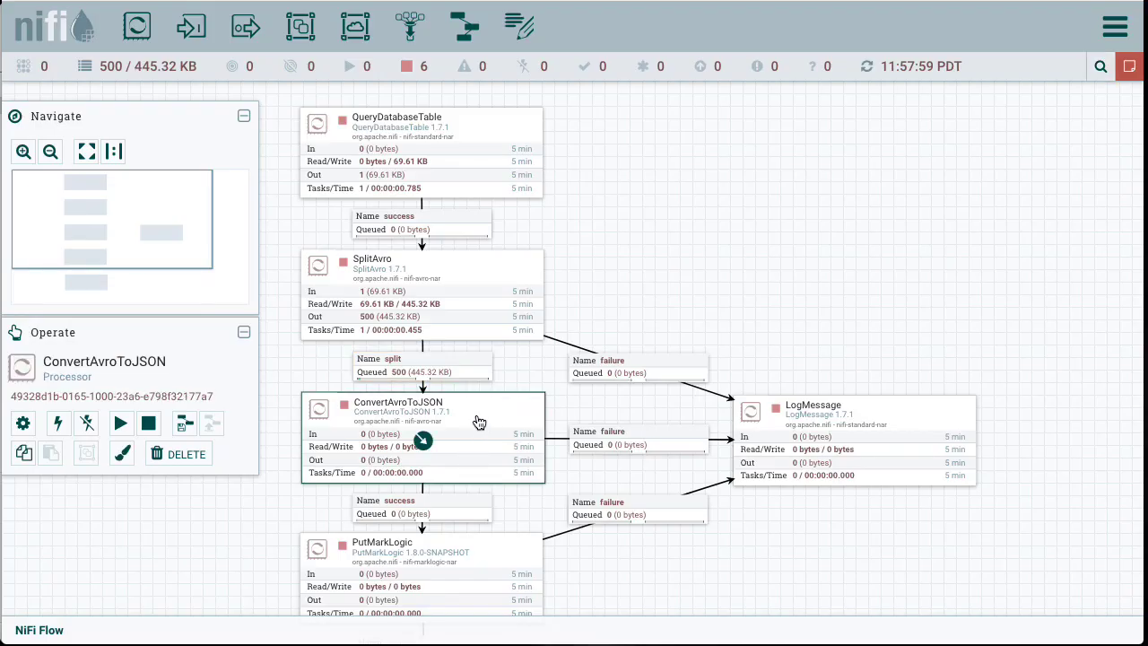
left_click(119, 423)
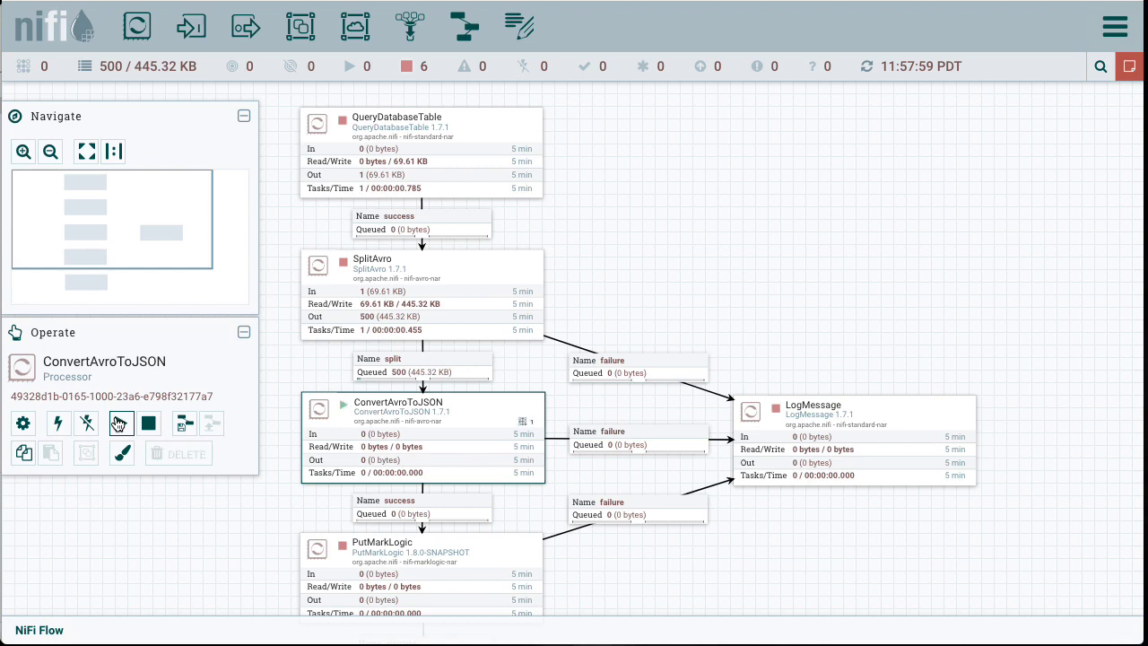
left_click(147, 425)
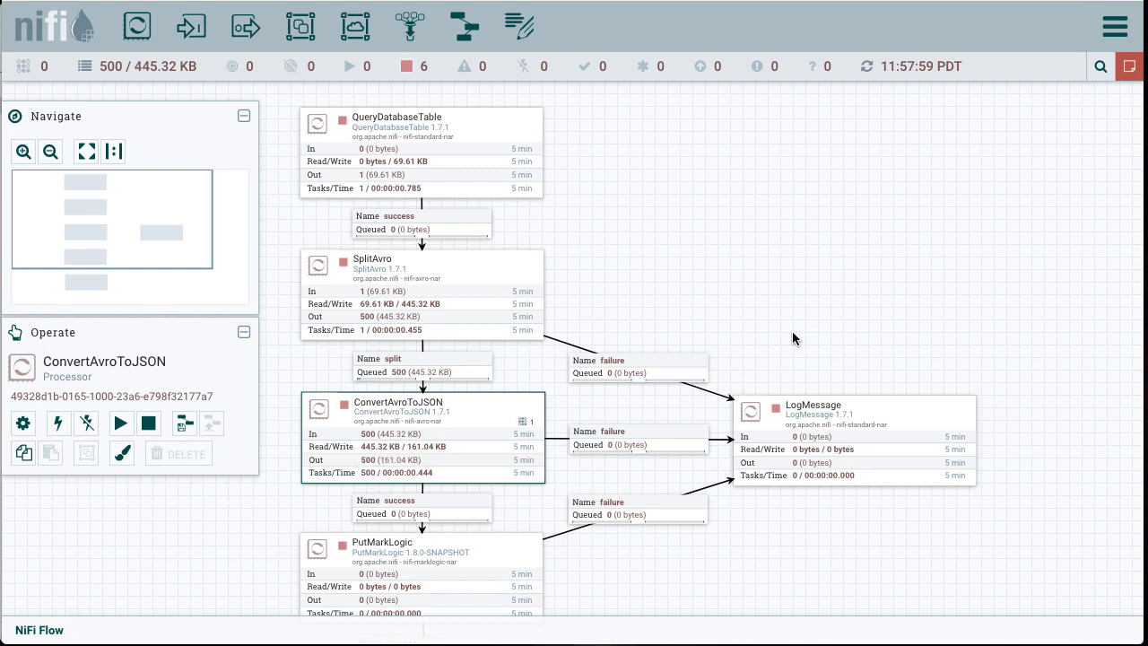
Step: List the success queue into PutMarkLogic and view its first flowfile's content formatted
left_click_drag(785, 338, 785, 153)
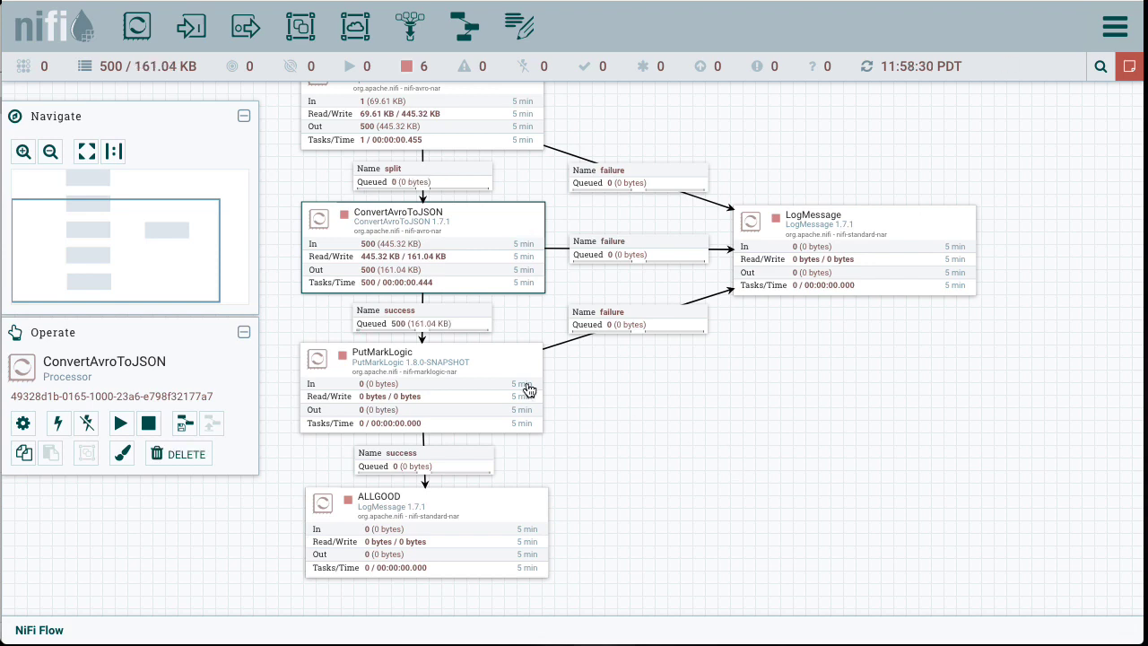
right_click(457, 319)
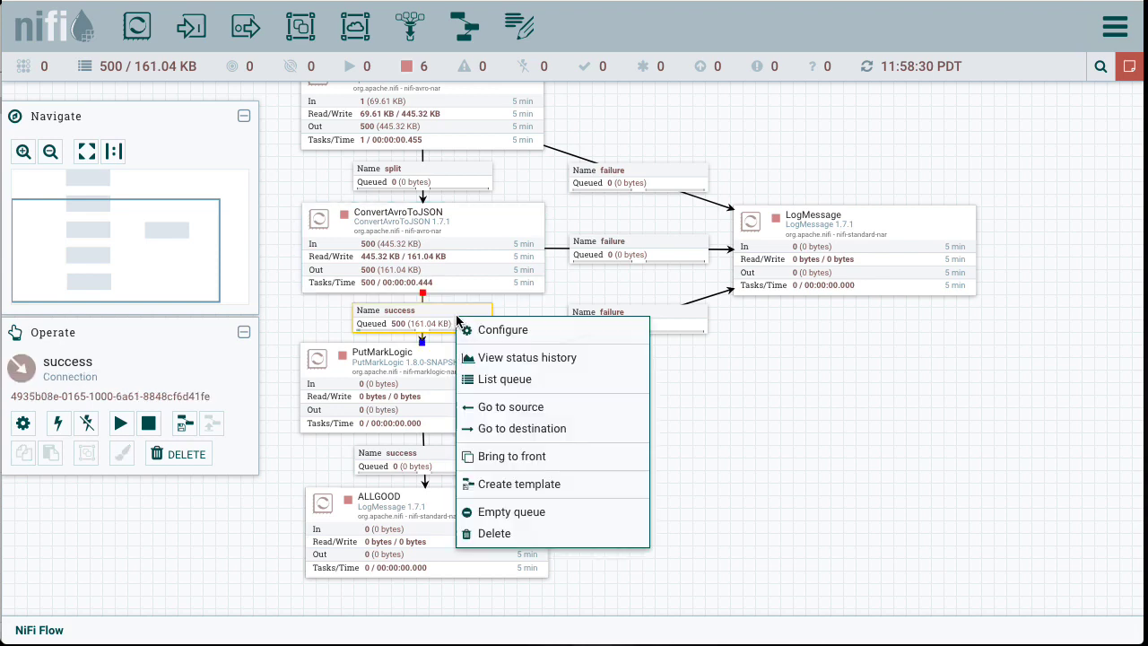
left_click(512, 380)
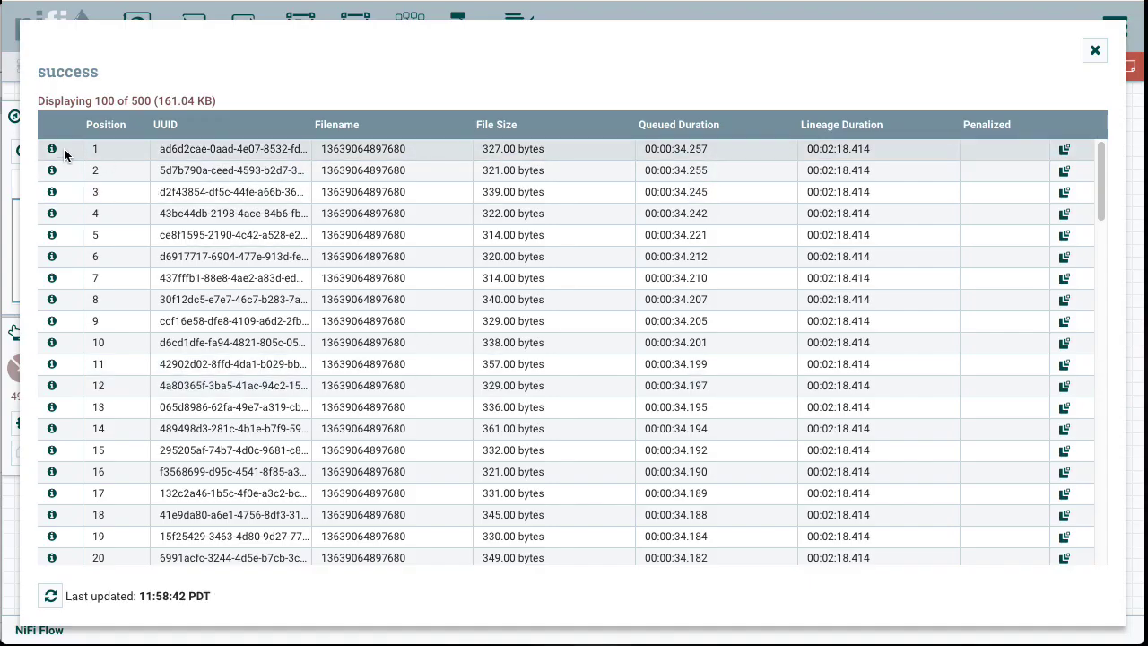
left_click(52, 149)
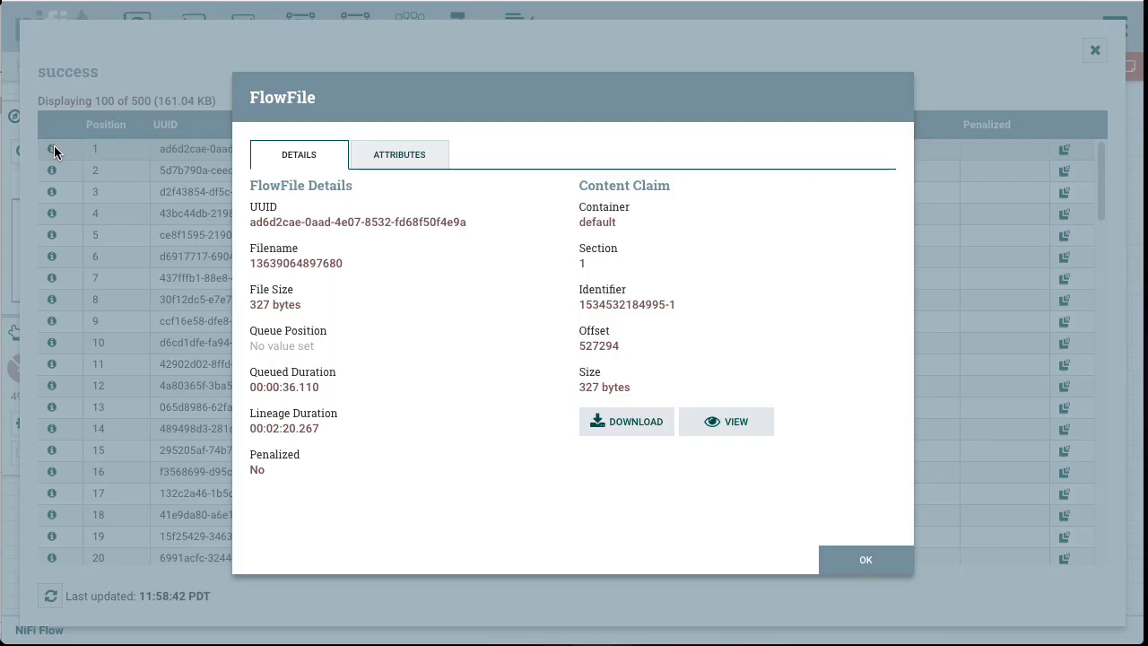
left_click(716, 425)
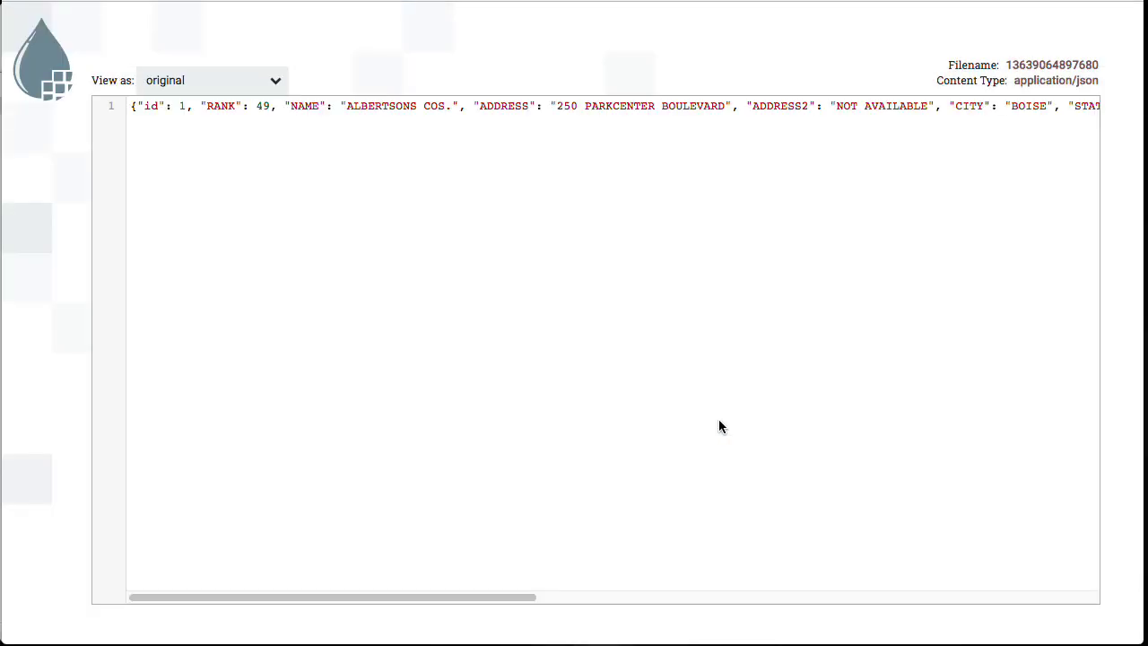
left_click(240, 84)
left_click(213, 136)
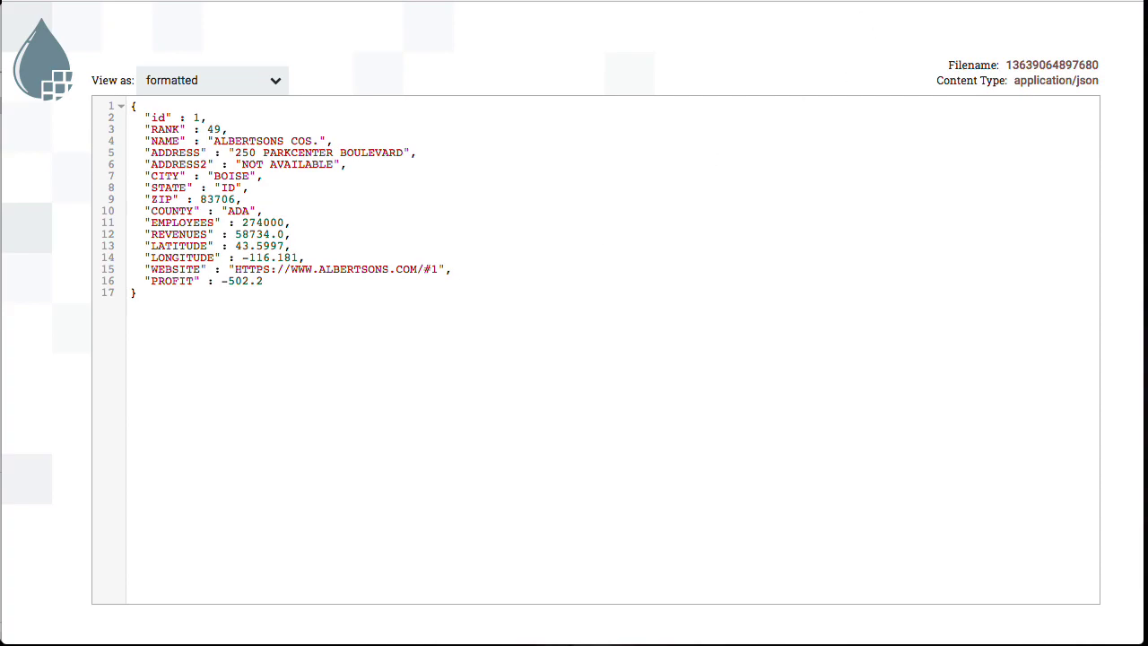
left_click(871, 1)
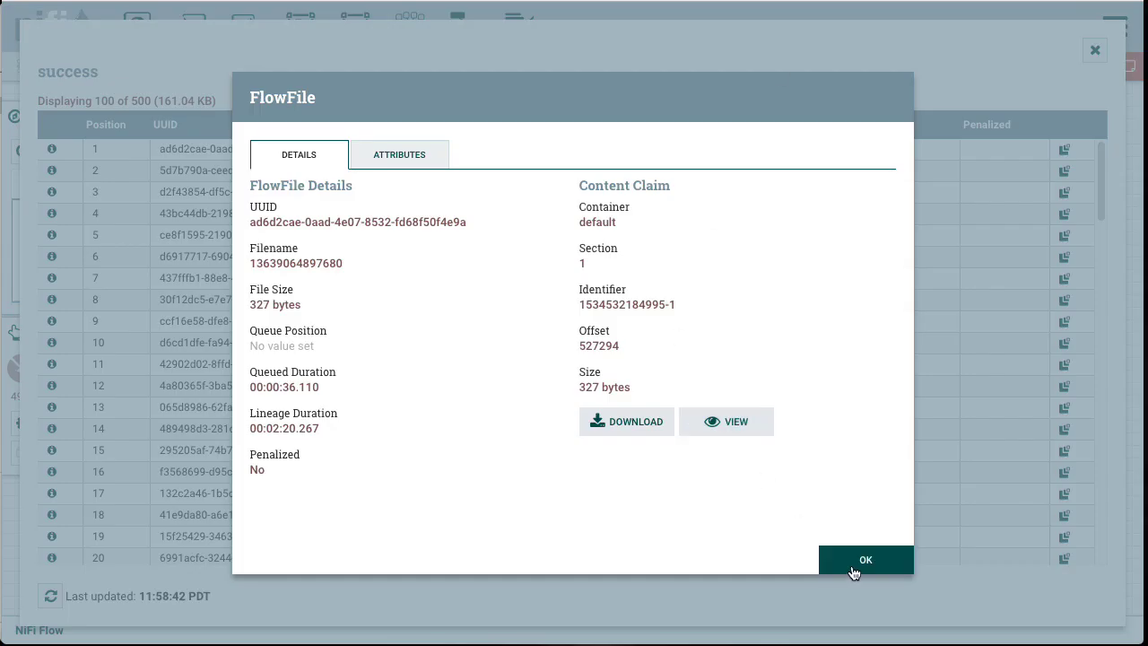
left_click(853, 567)
left_click(1095, 50)
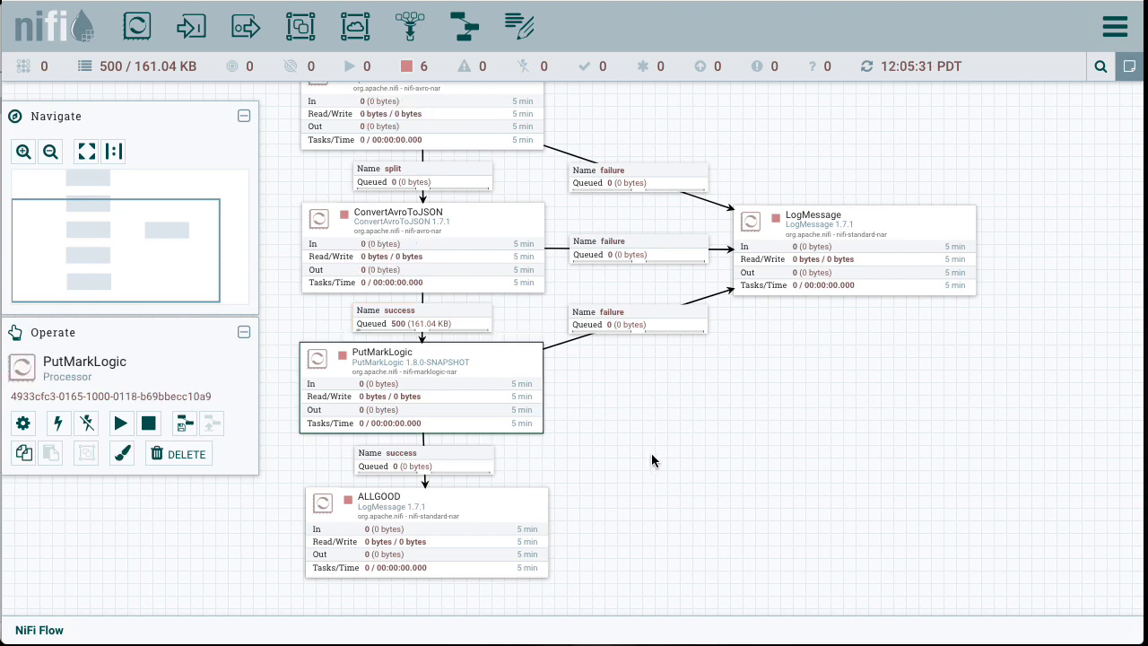
Step: Run PutMarkLogic briefly by starting it and then stopping it
left_click(120, 423)
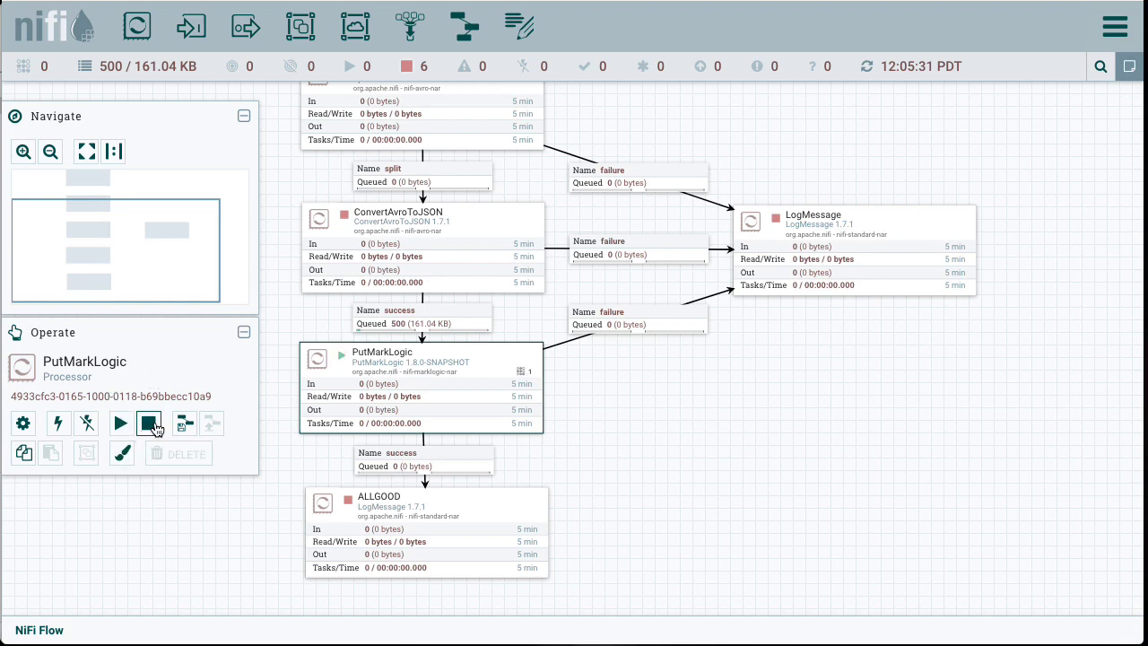
left_click(151, 424)
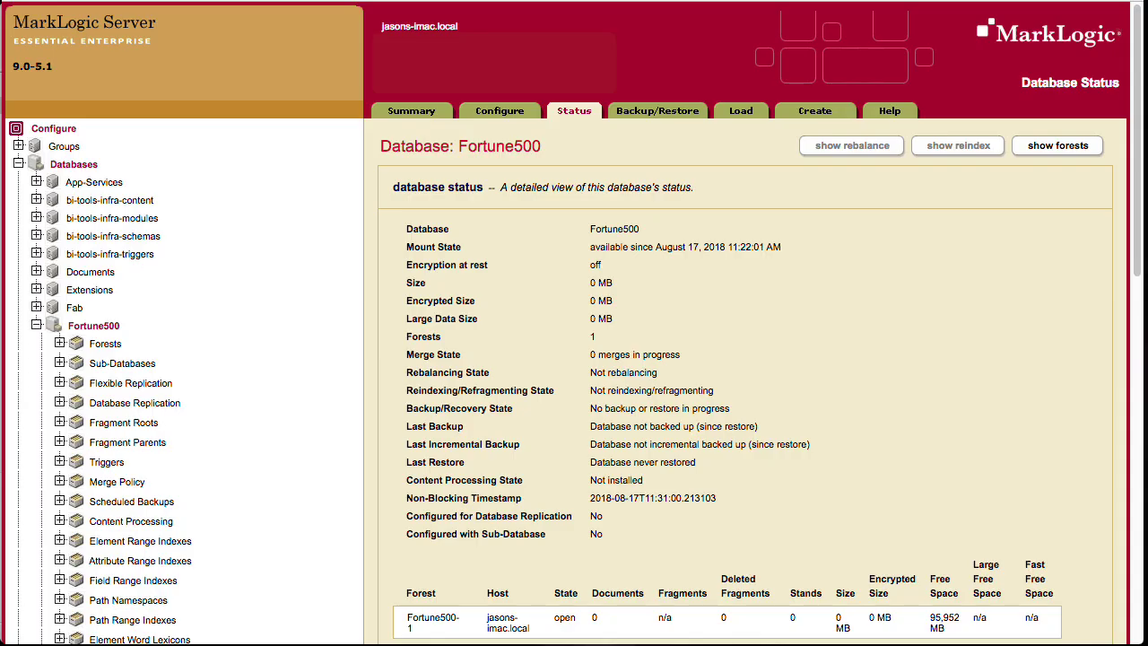
Step: Switch to MarkLogic Query Console, refresh it, and open the first document in the Fortune500 database
key("super+r")
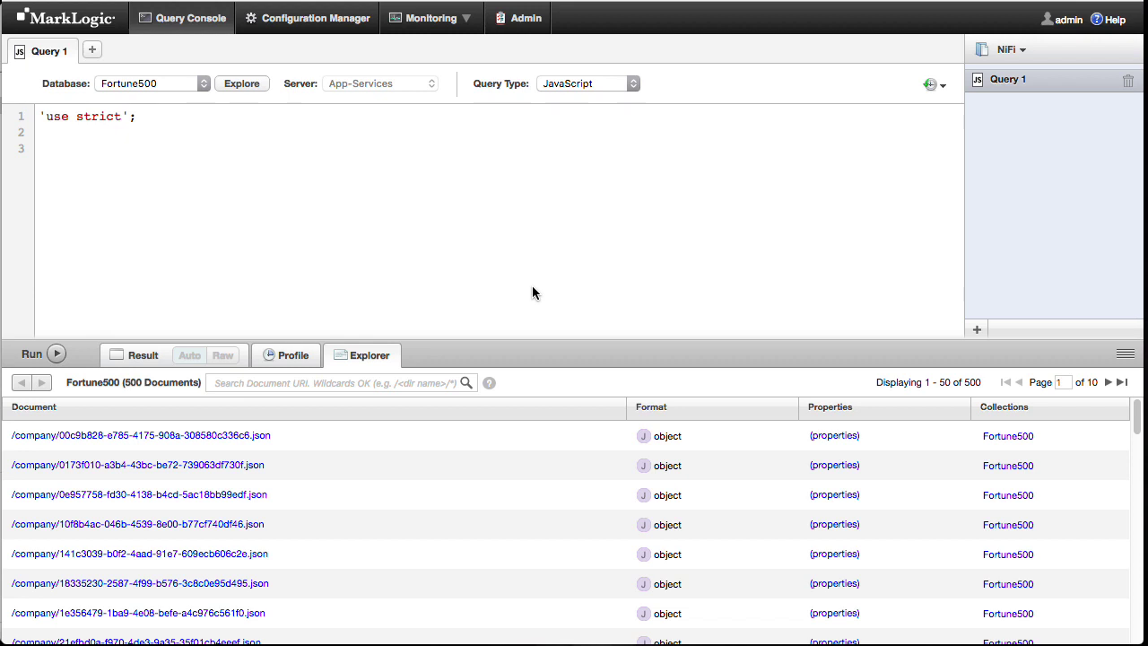
left_click(252, 436)
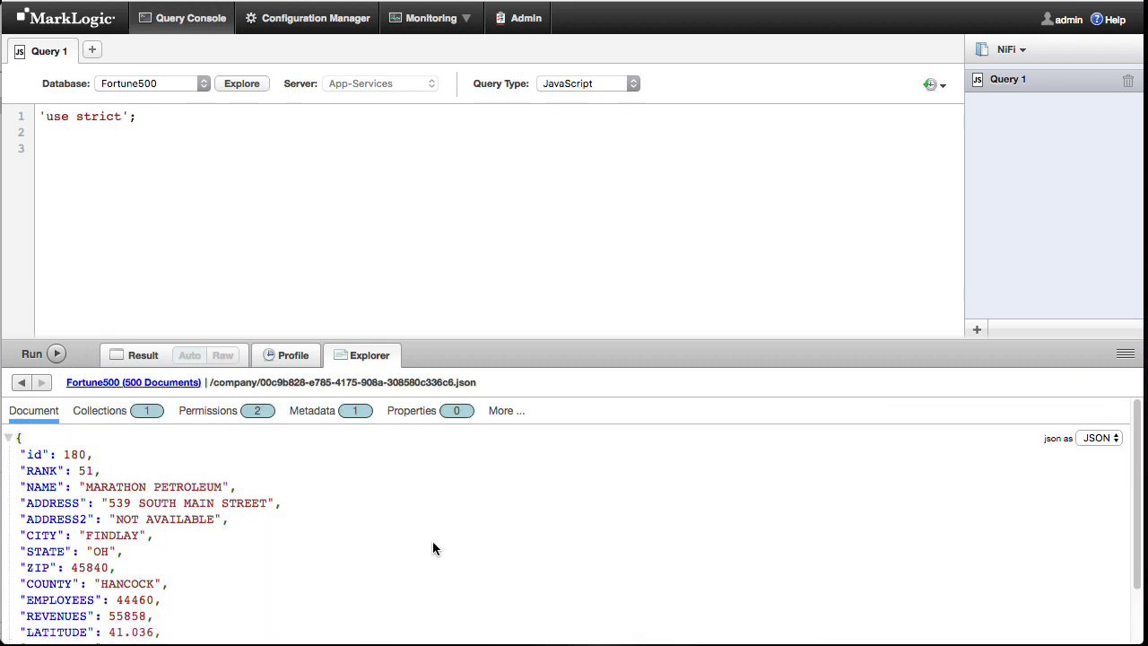